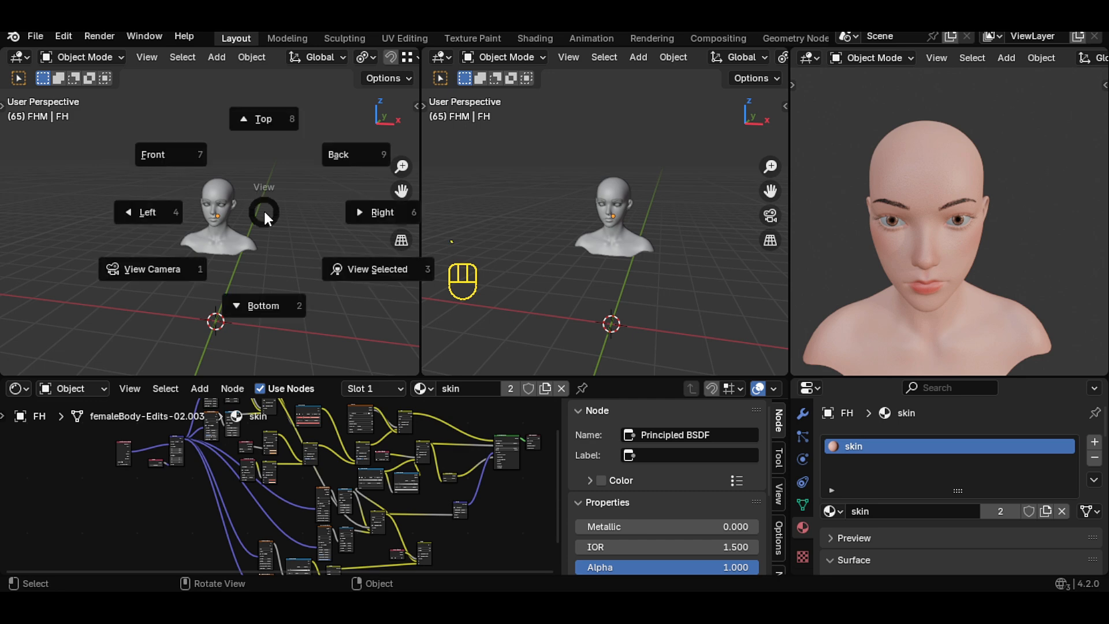
- Set the left viewport to the Right view and the middle viewport to the Front view
left_click(393, 207)
key("grave")
left_click(546, 176)
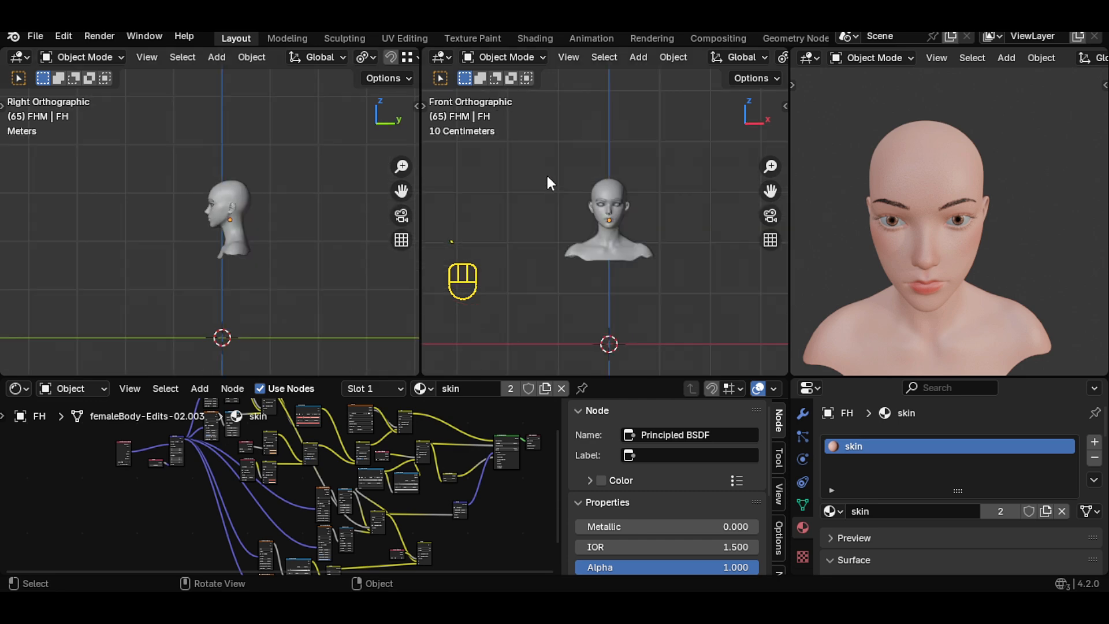
- Split the node editor area, turning the new part into an Outliner and the rest into a top-view 3D viewport
left_click_drag(3, 381, 247, 404)
left_click(19, 388)
left_click(527, 432)
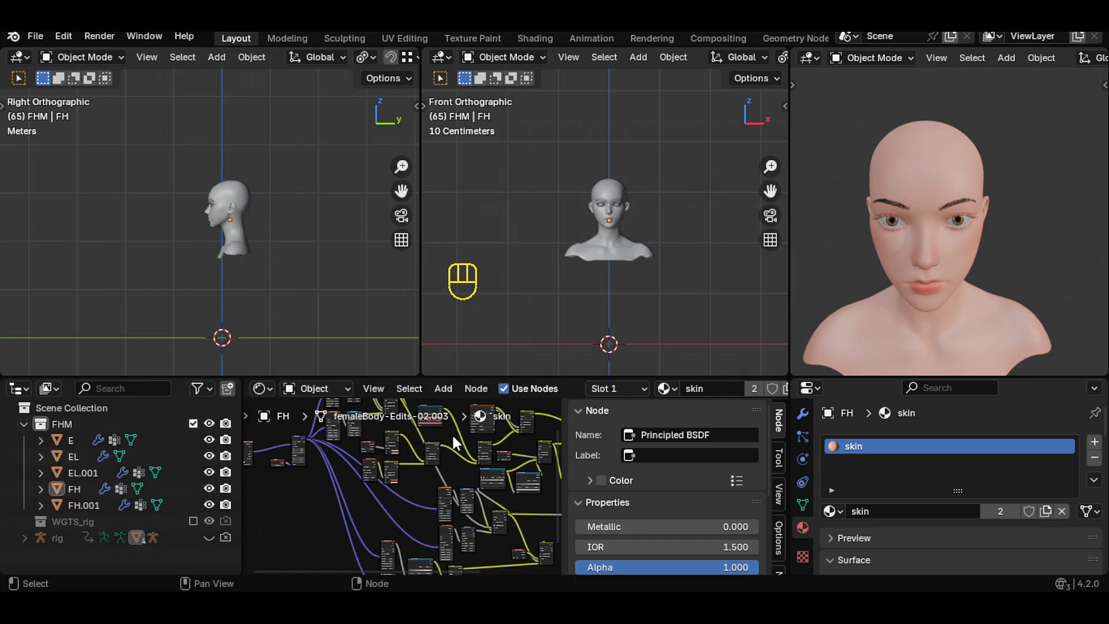
left_click(263, 388)
left_click(303, 432)
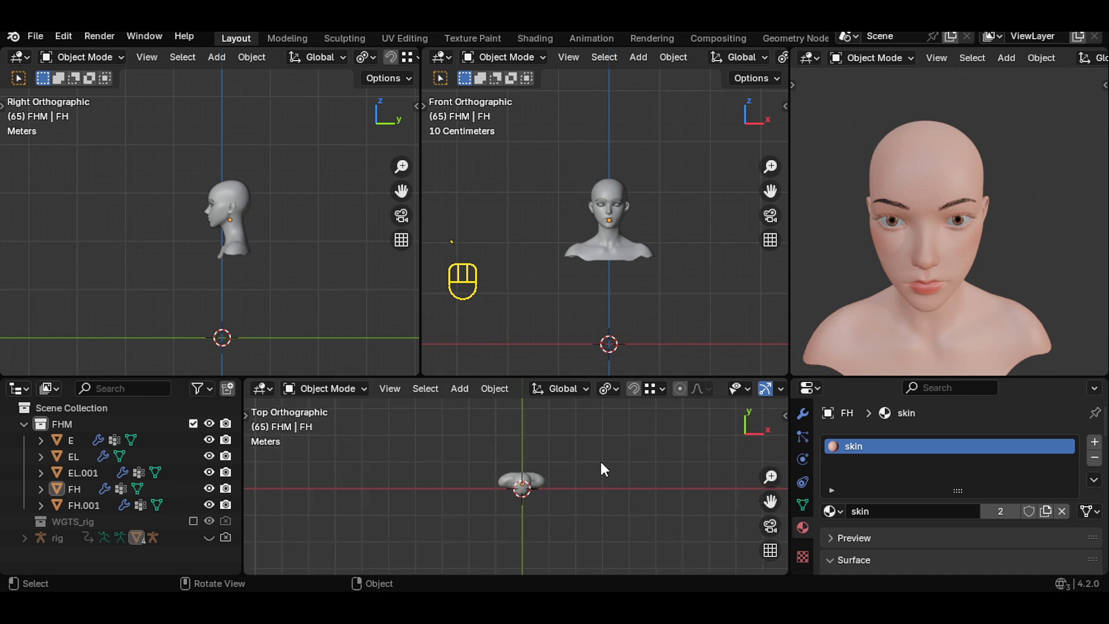
- Resize the area borders to rearrange the viewports, enlarging the front view and the preview viewport
left_click_drag(563, 379, 562, 333)
left_click_drag(420, 287, 357, 292)
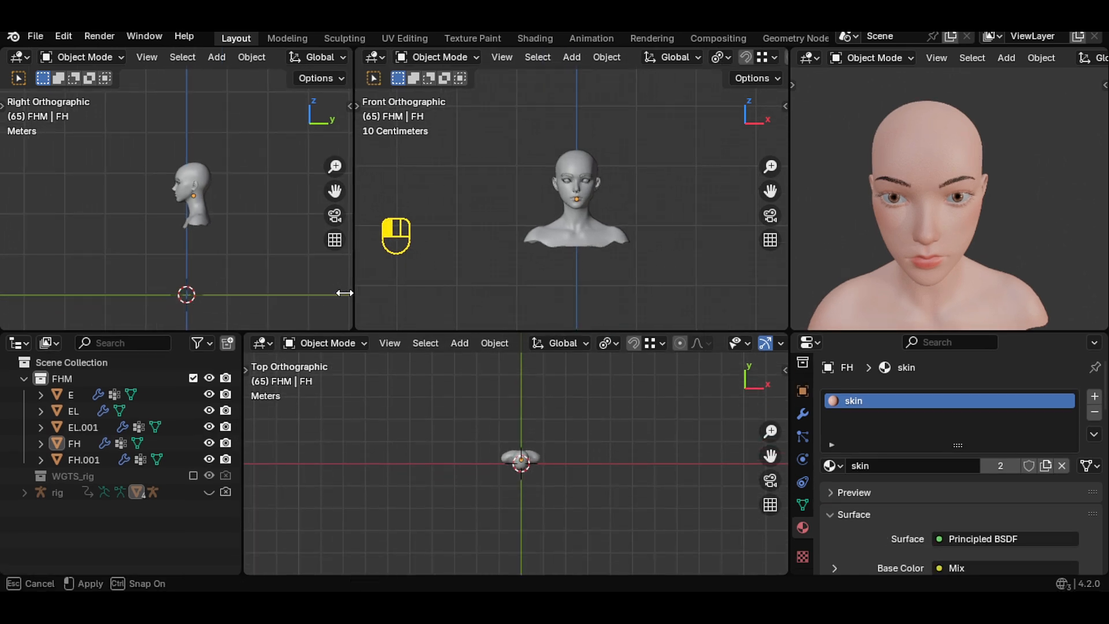
left_click_drag(790, 289, 755, 342)
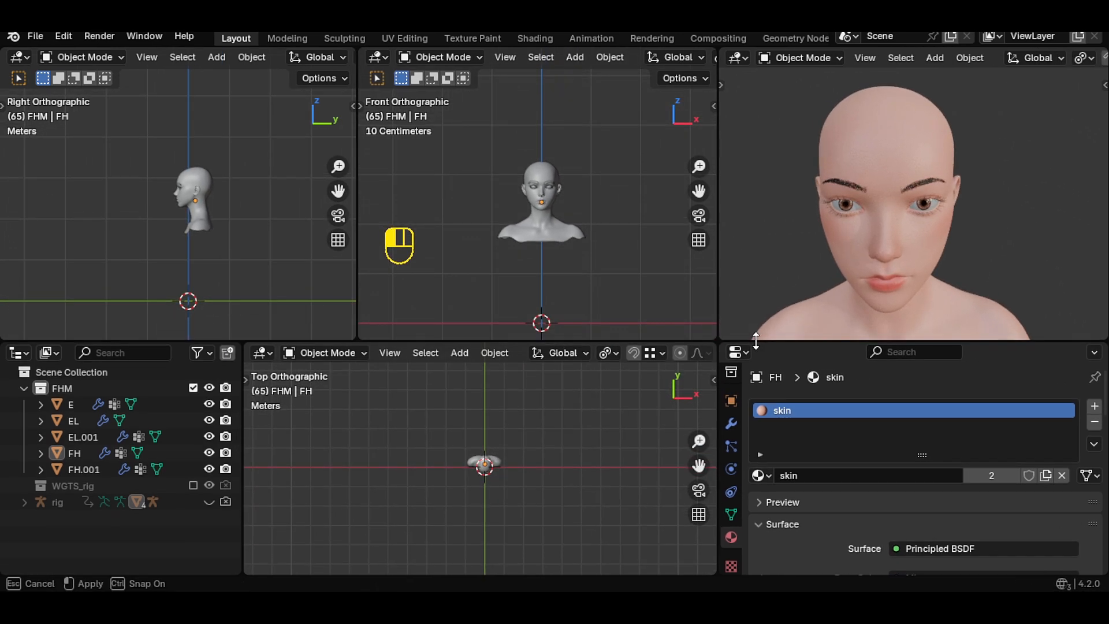
scroll(480, 482, "up", 3)
left_click_drag(243, 488, 254, 512)
left_click_drag(356, 306, 244, 314)
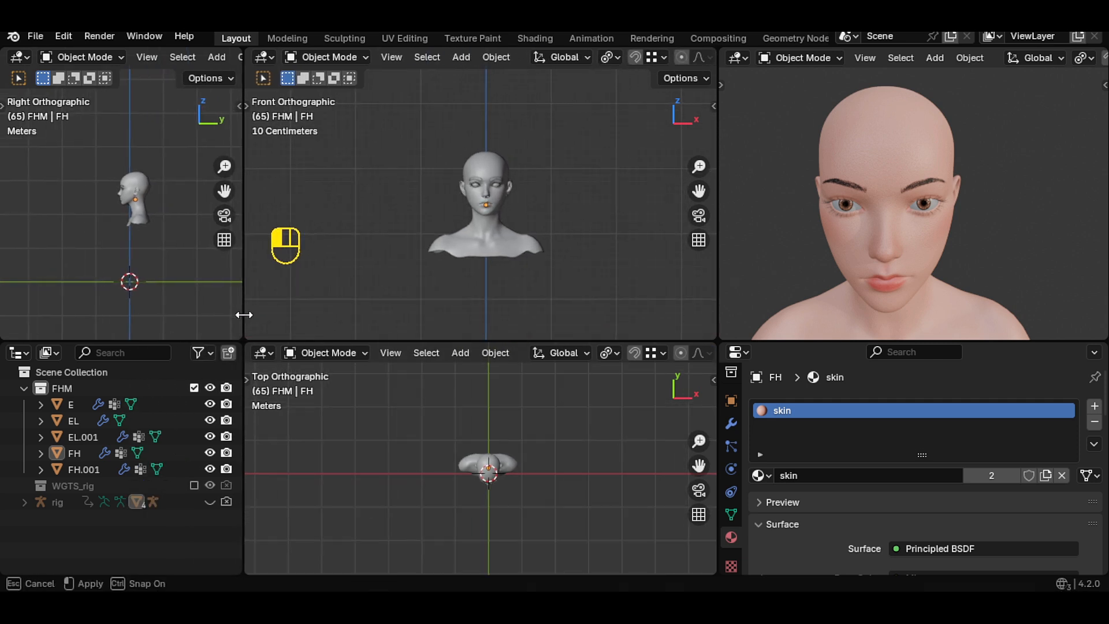
scroll(223, 254, "up", 4)
mouse_move(224, 191)
left_mouse_down()
mouse_move(235, 234)
mouse_move(226, 197)
left_mouse_up()
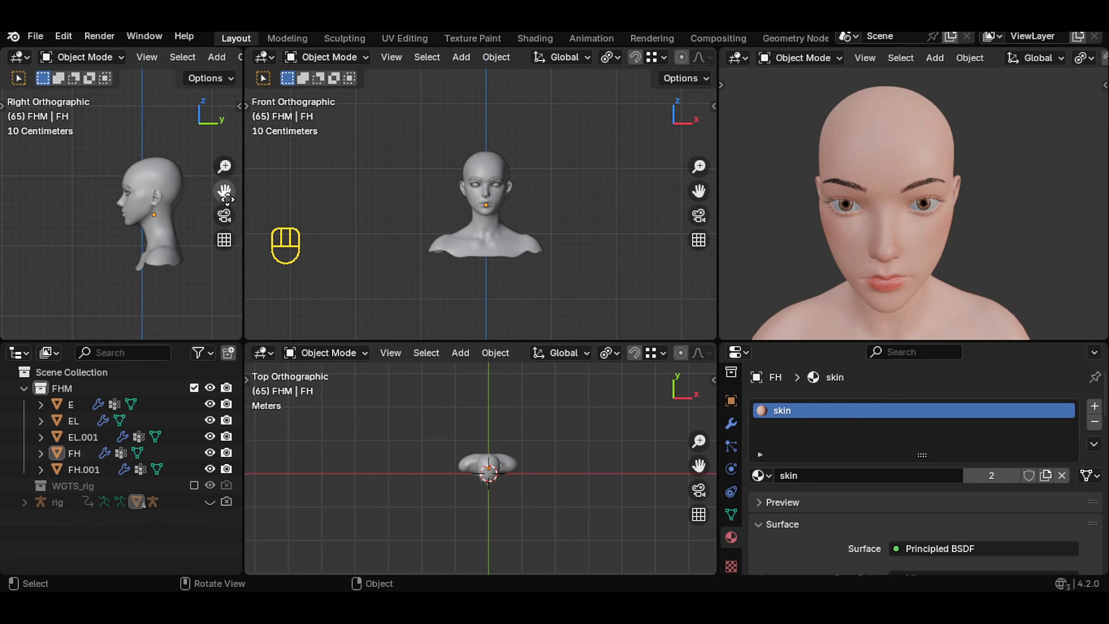
- Add a camera to the scene and move it out of the FHM collection into the Scene Collection
key("shift+a")
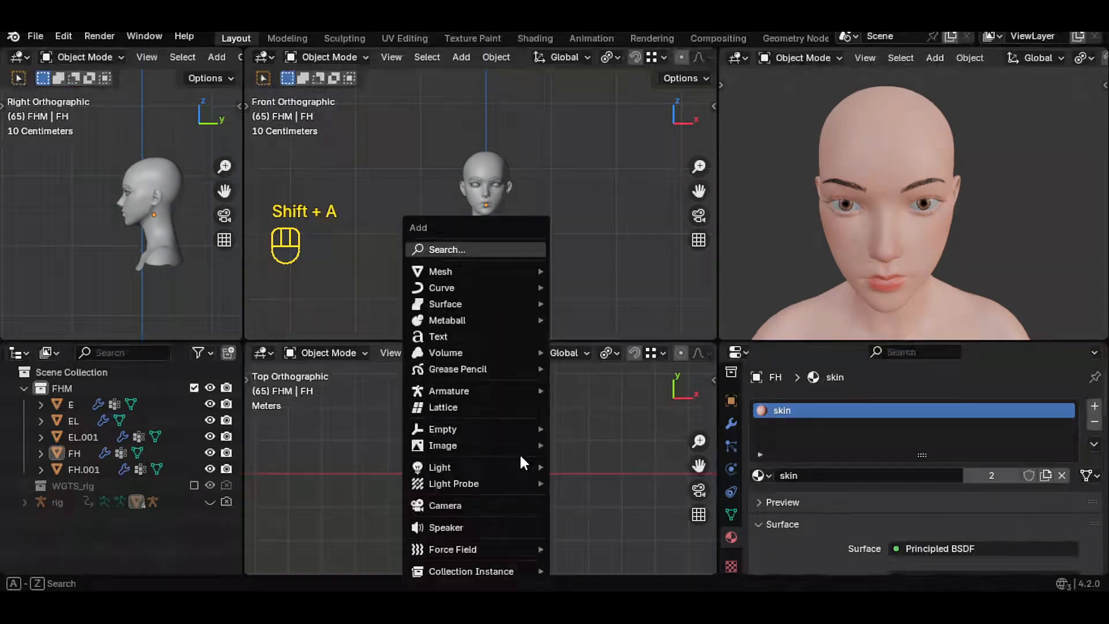
left_click(461, 505)
left_click_drag(56, 404, 81, 374)
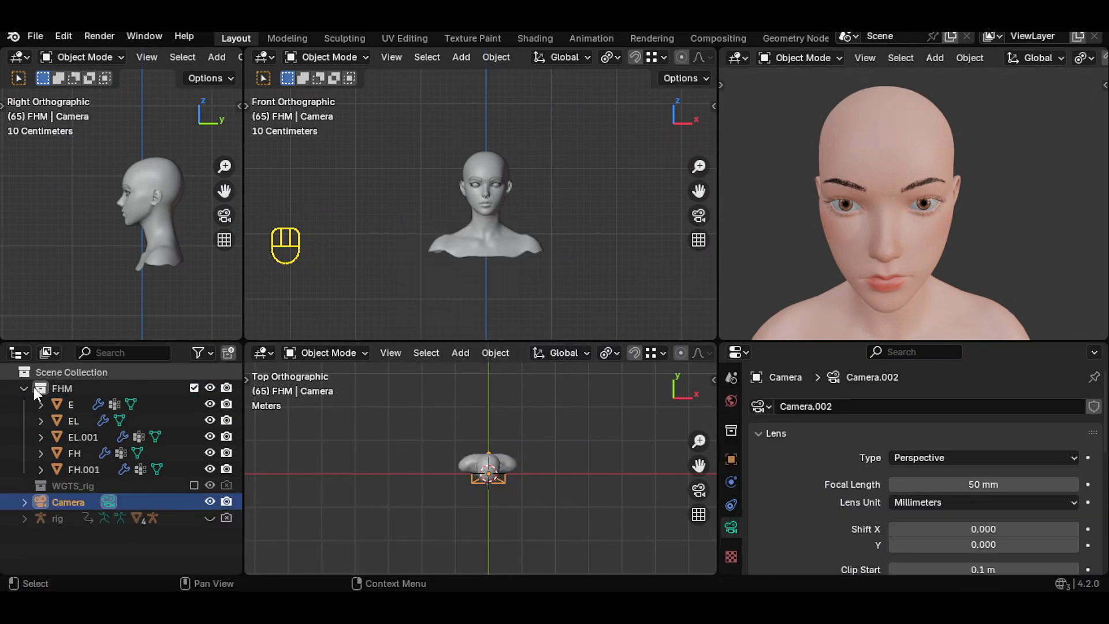
- Create a new collection and name it c&l
left_click(25, 388)
left_click(228, 353)
left_click(80, 418)
double_click(80, 419)
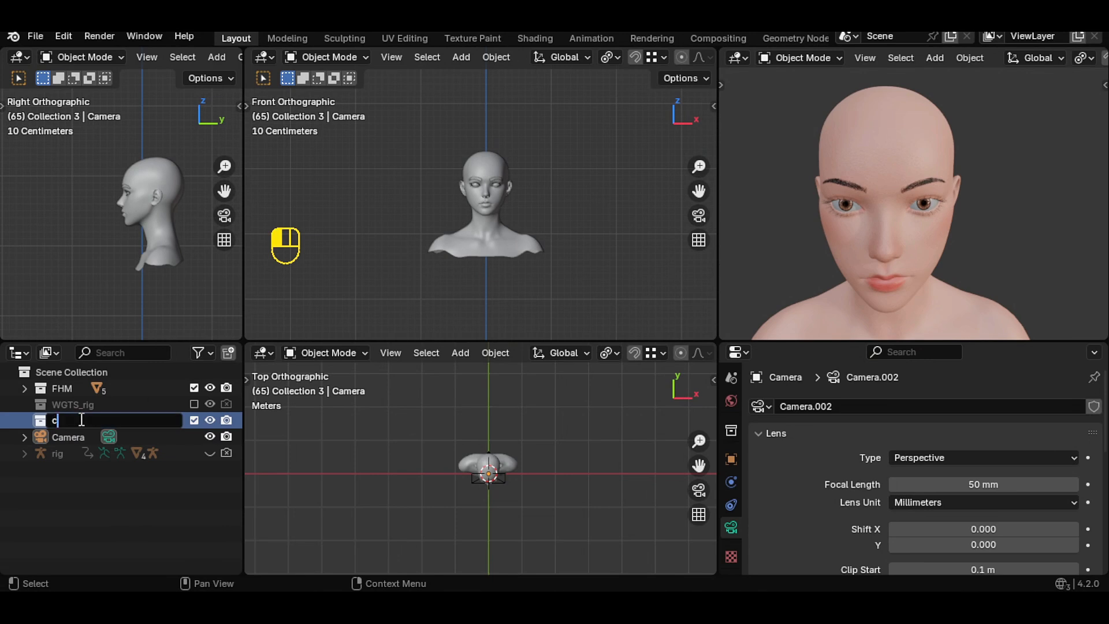
type("c&l")
key("Return")
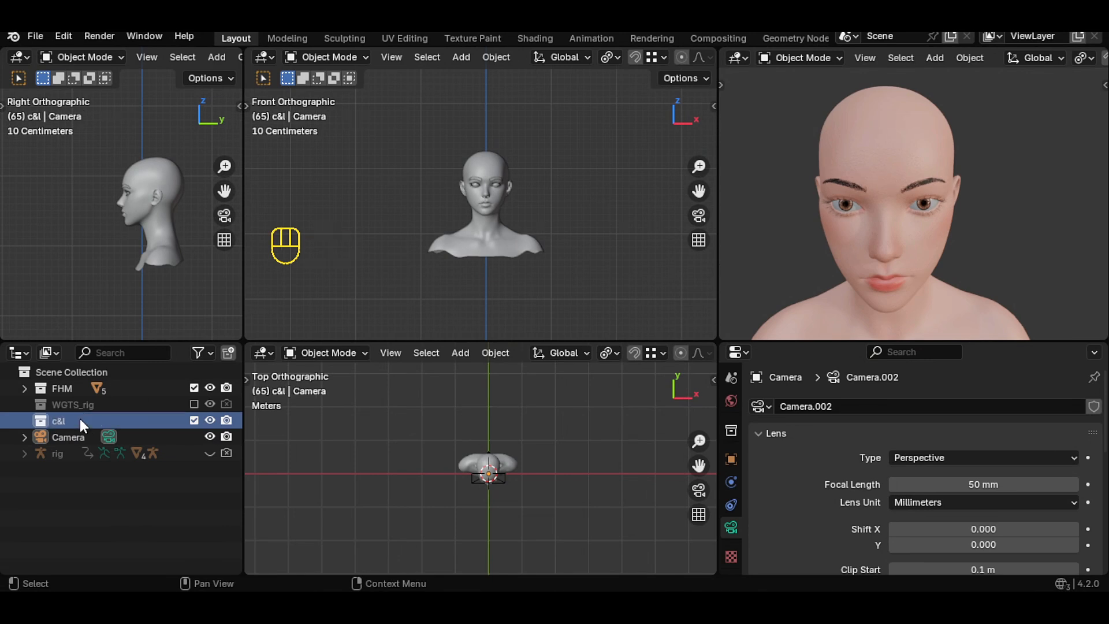
- Create a sub-collection named c inside c&l and put the camera into it
mouse_move(68, 436)
left_mouse_down()
mouse_move(54, 422)
mouse_move(74, 441)
left_mouse_up()
left_click(228, 353)
double_click(72, 437)
type("c")
key("Return")
scroll(439, 248, "down", 3)
scroll(179, 249, "down", 3)
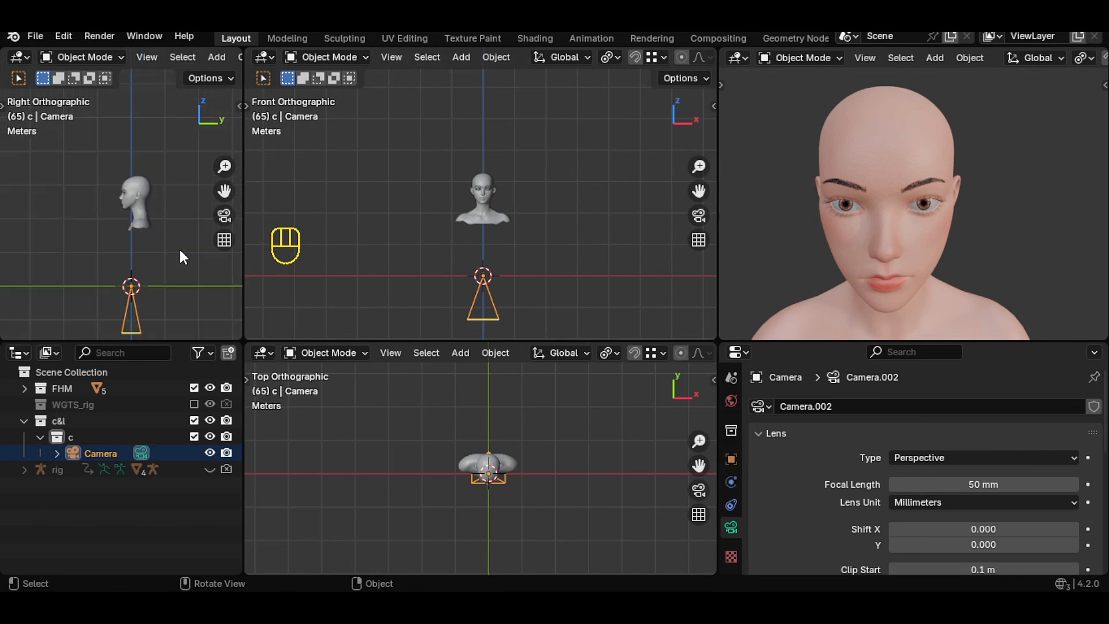
- Rotate the camera 90° around the X axis and show the camera view in the upper-right viewport
key("r")
type("x")
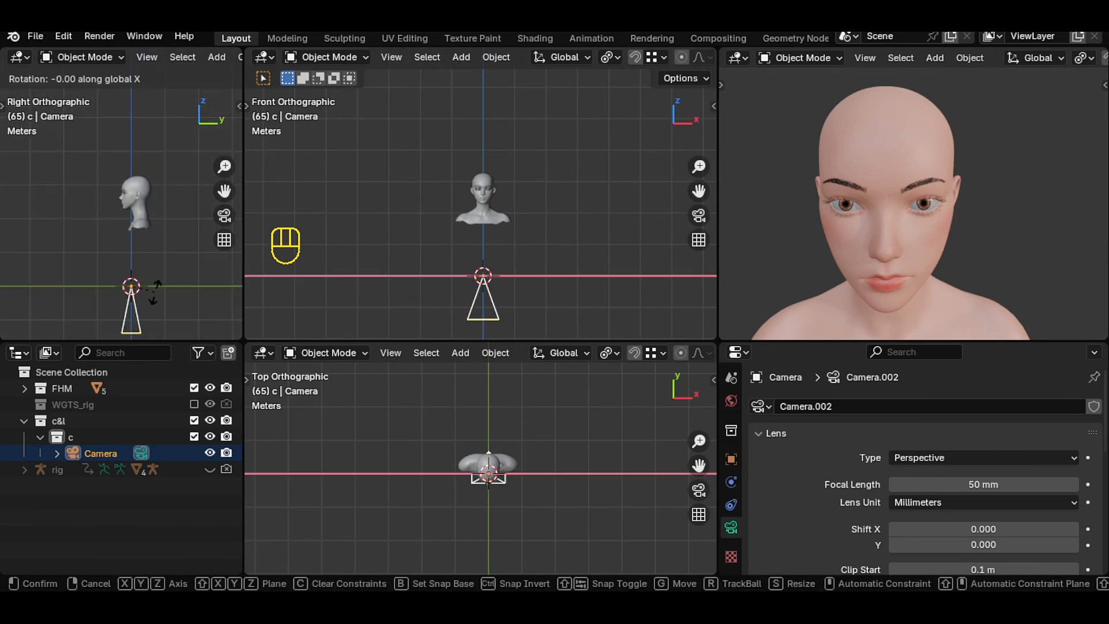
type("90")
key("Return")
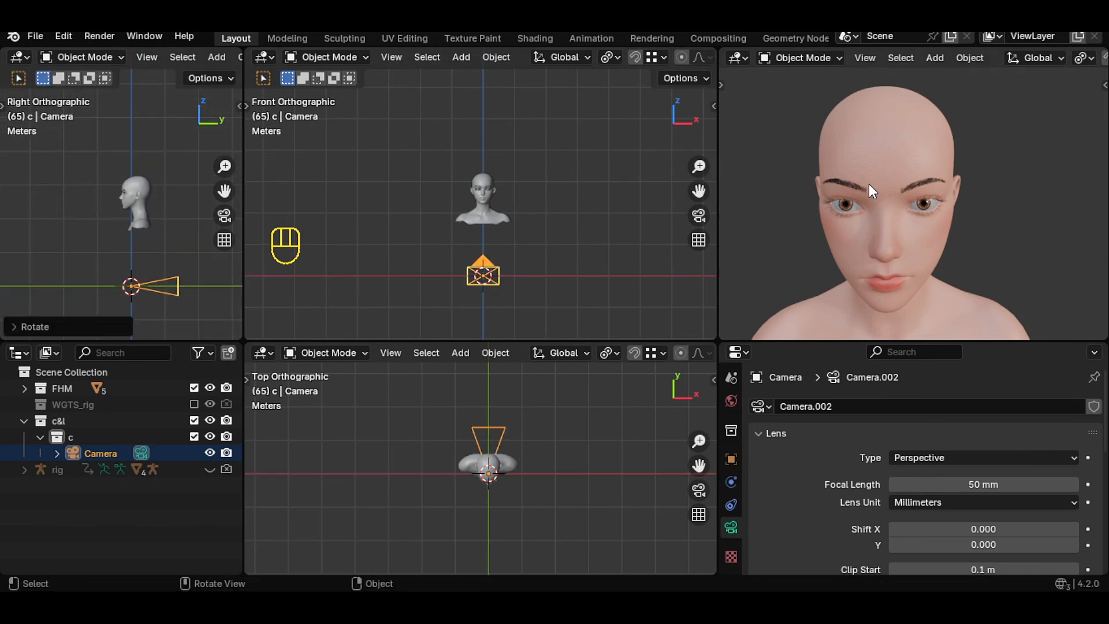
key("grave")
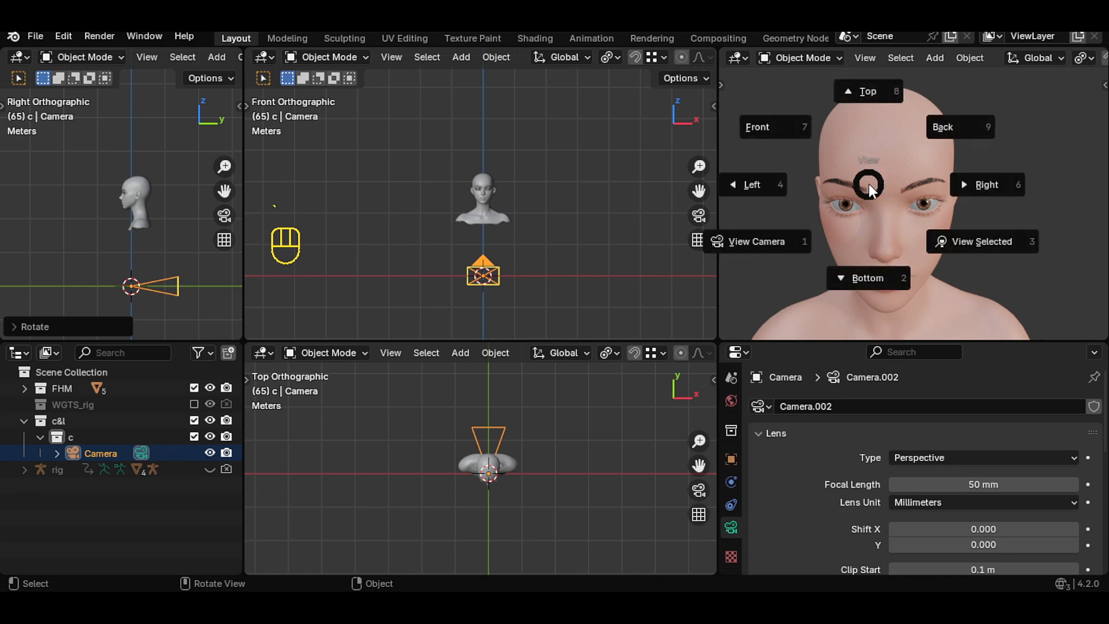
left_click(773, 241)
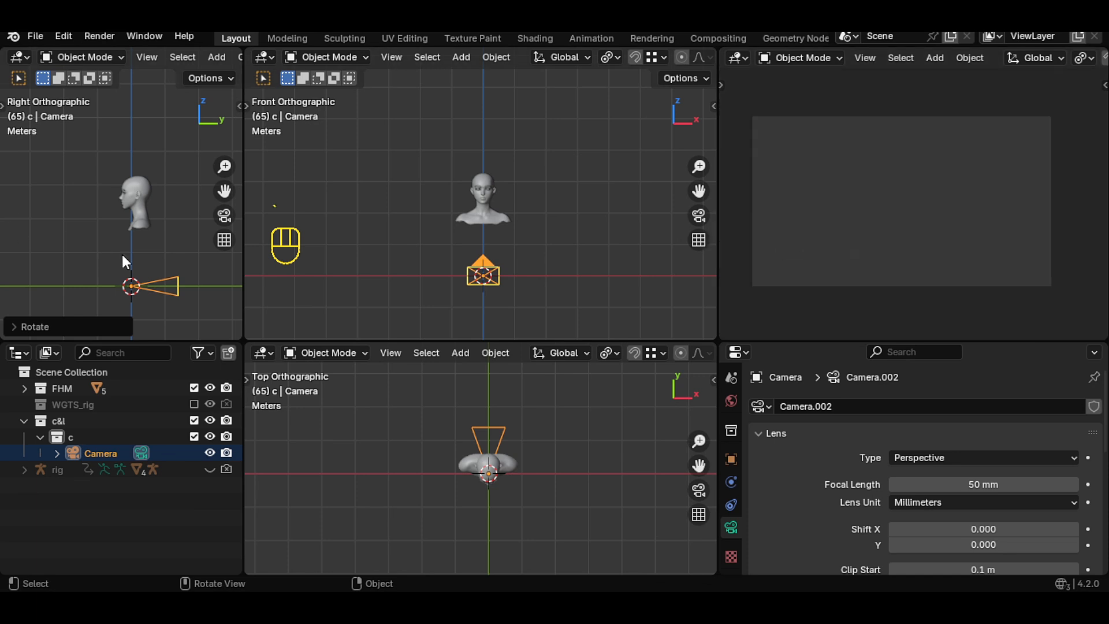
- Raise the camera along the Z axis to the height of the head
key("g")
key("z")
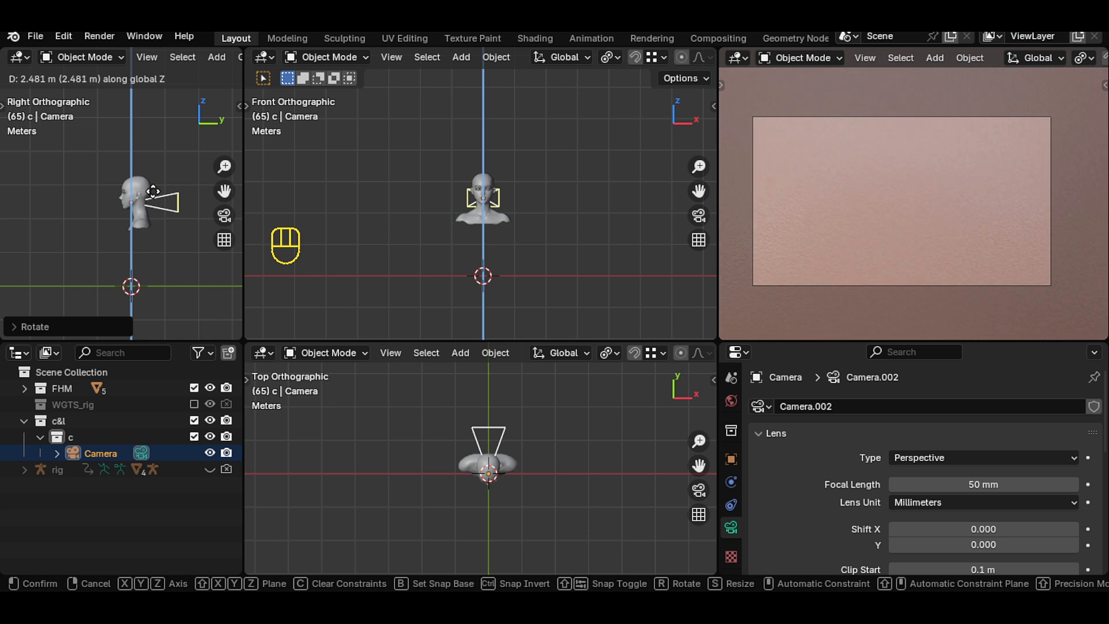
left_click(153, 192)
scroll(480, 236, "up", 6)
key("g")
key("z")
left_click(512, 218)
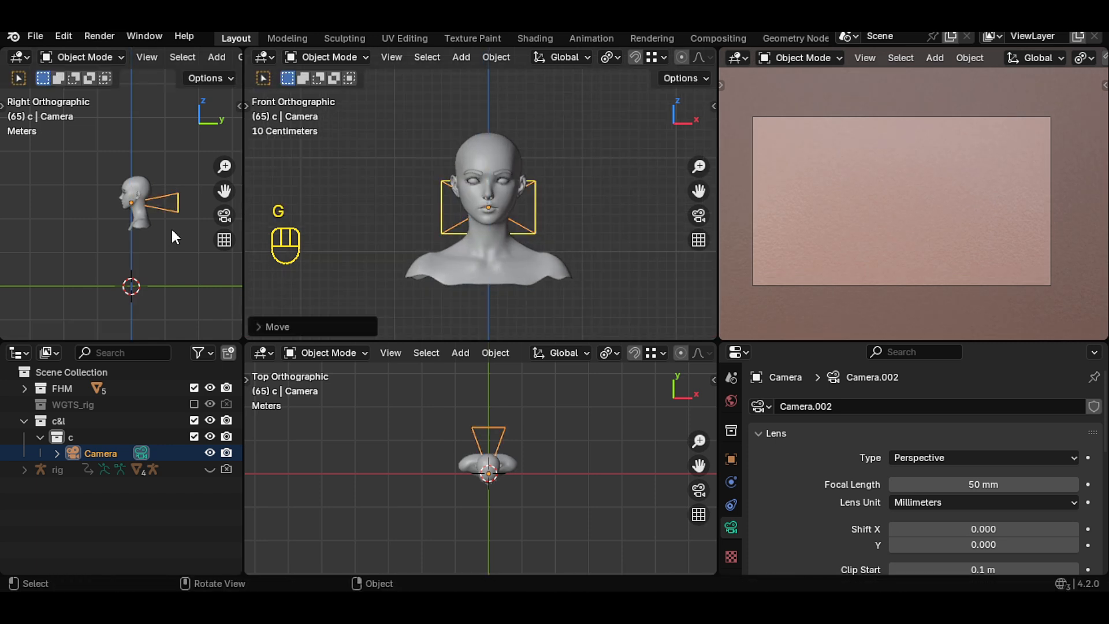
- Adjust the camera's distance along Y and height along Z to frame the head and shoulders
scroll(168, 225, "down", 2)
key("g")
key("y")
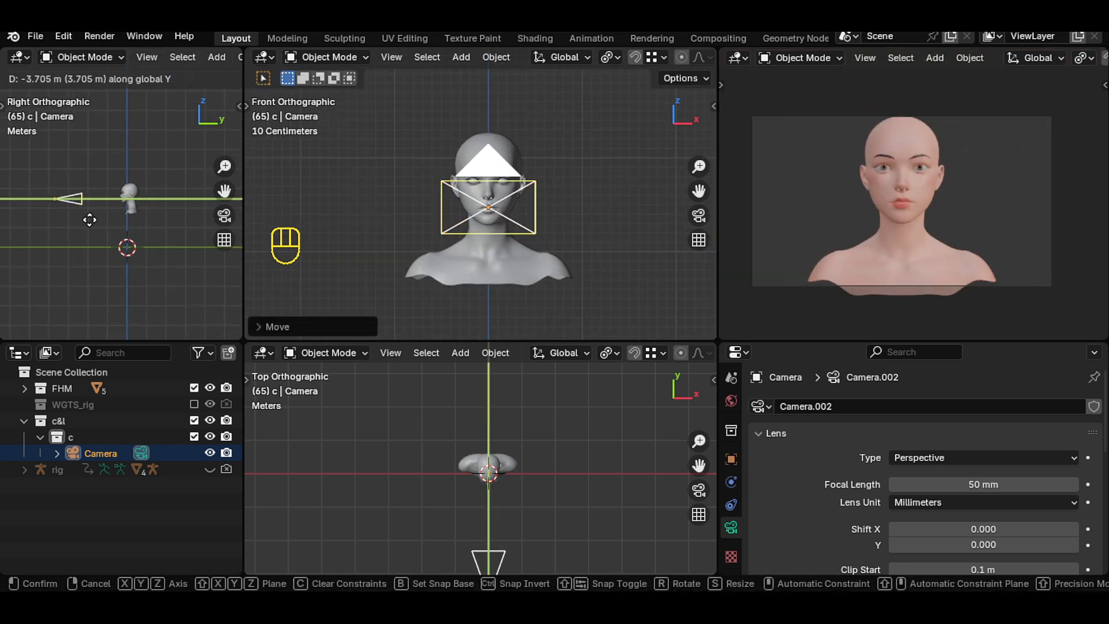
left_click(100, 216)
key("g")
key("z")
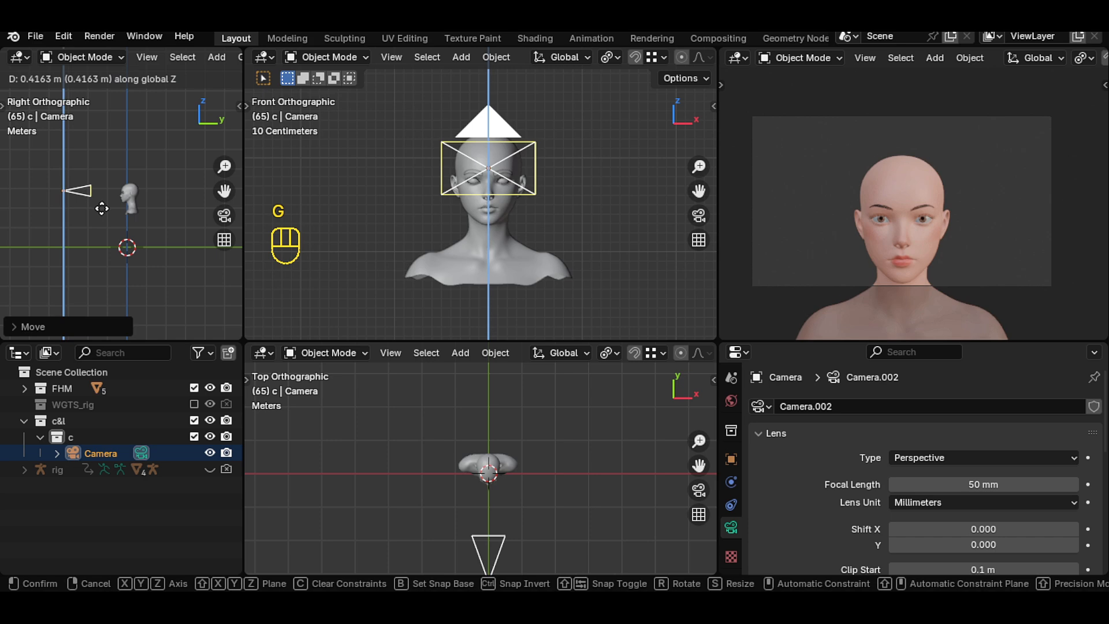
left_click(101, 211)
key("g")
key("y")
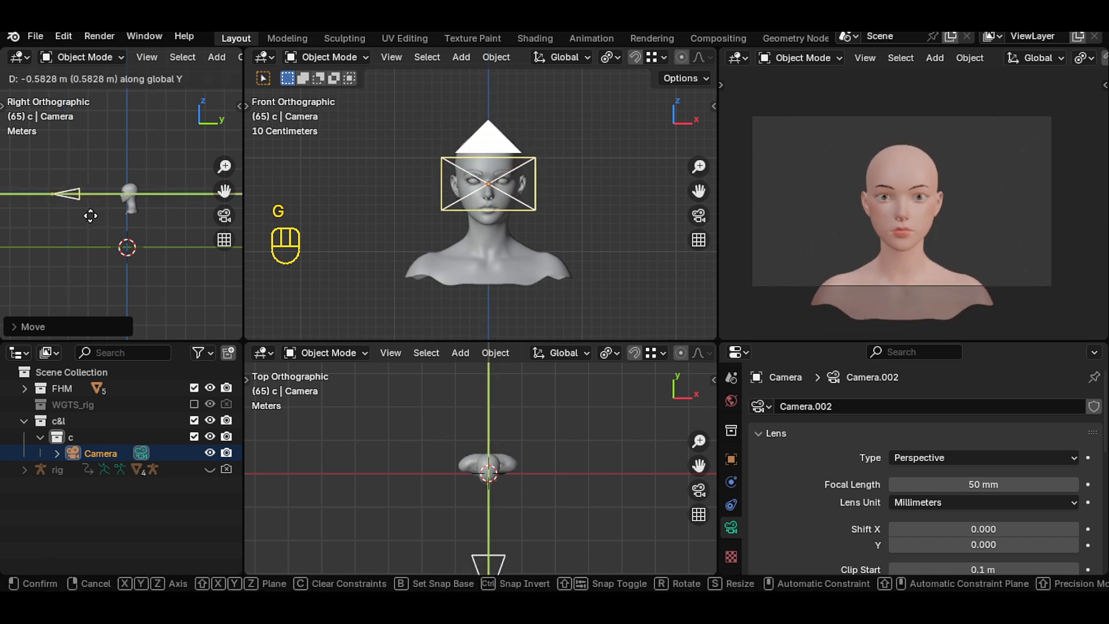
left_click(88, 216)
key("g")
key("z")
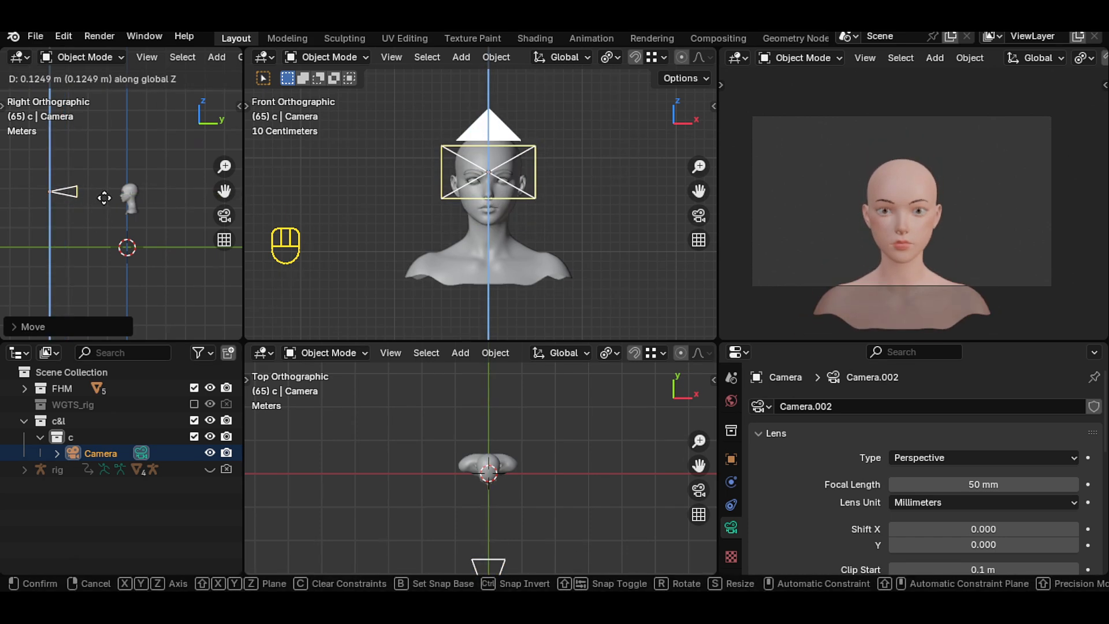
left_click(113, 206)
- Tilt the camera slightly around the X axis toward the face
key("r")
key("x")
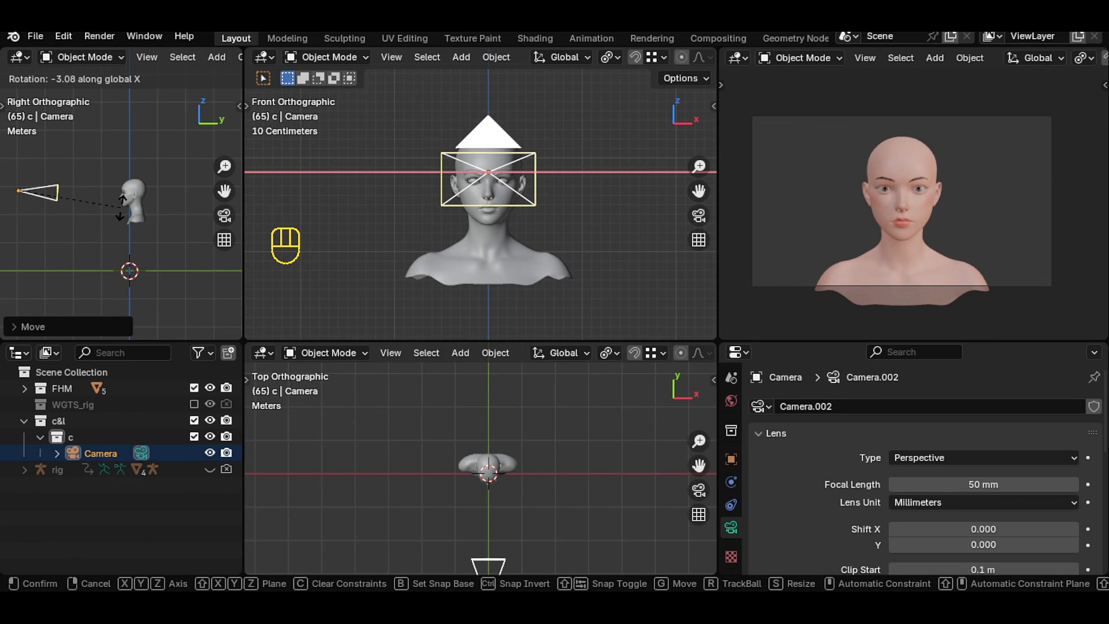
left_click(121, 206)
- Set the camera's Passepartout to 1.000 in the Viewport Display settings
scroll(809, 490, "down", 8)
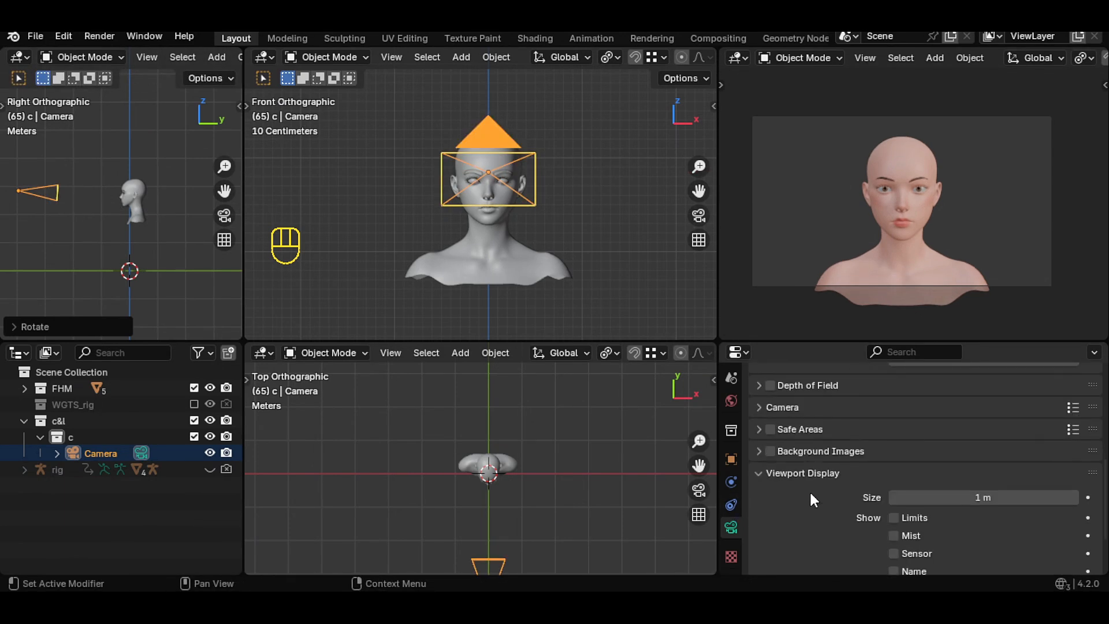
scroll(810, 495, "down", 3)
left_click_drag(991, 517, 1078, 517)
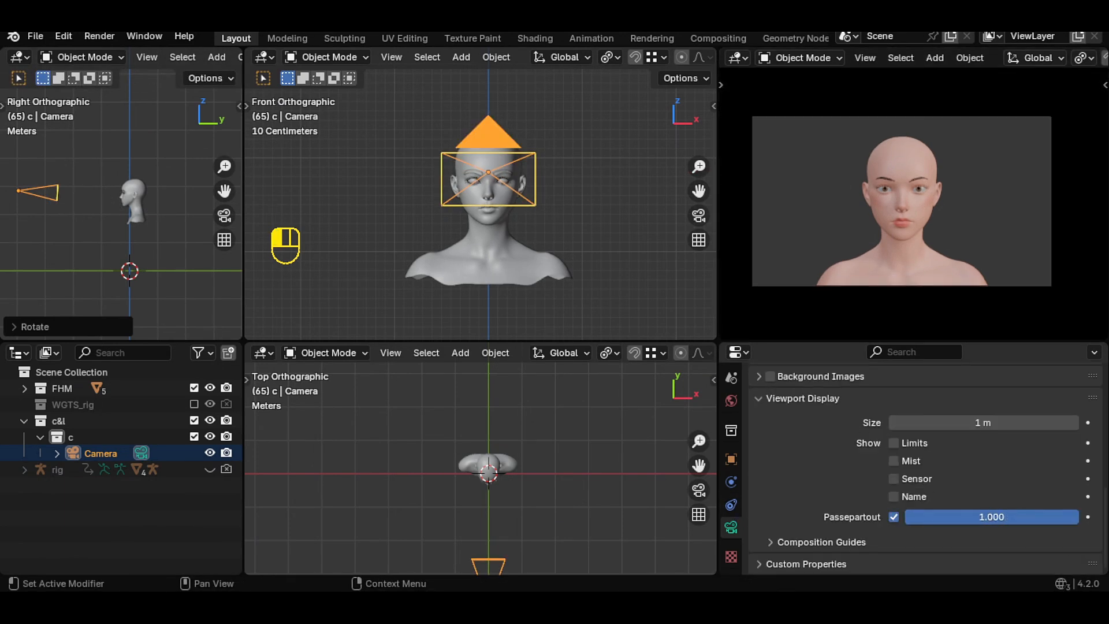
scroll(1038, 265, "up", 1)
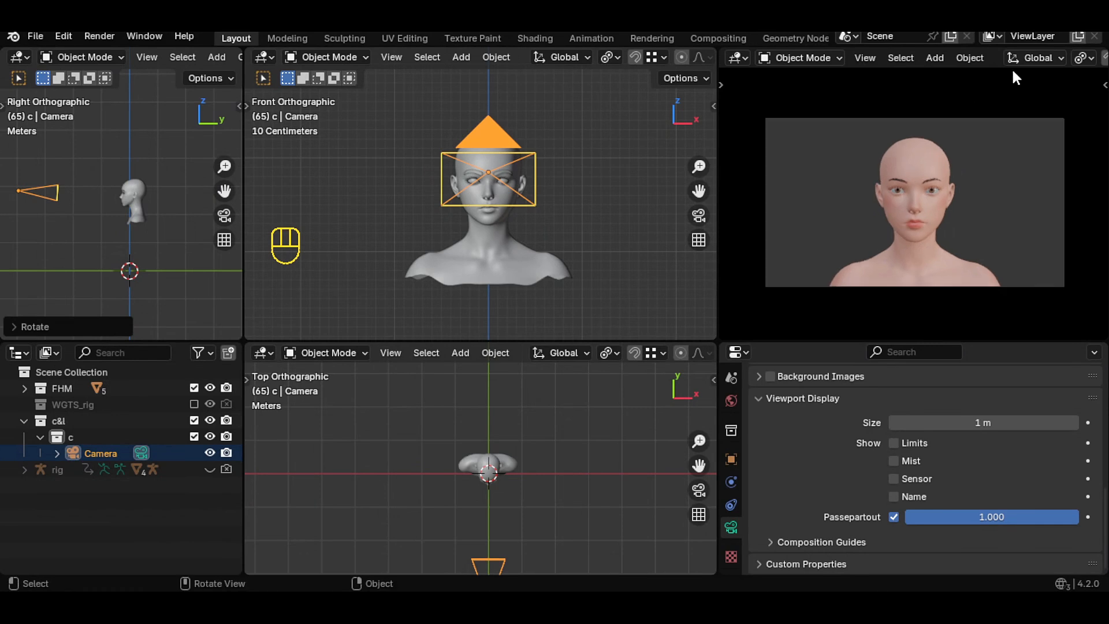
- Switch the camera viewport to solid shading
scroll(1011, 57, "down", 8)
left_click(1080, 58)
scroll(1051, 150, "up", 1)
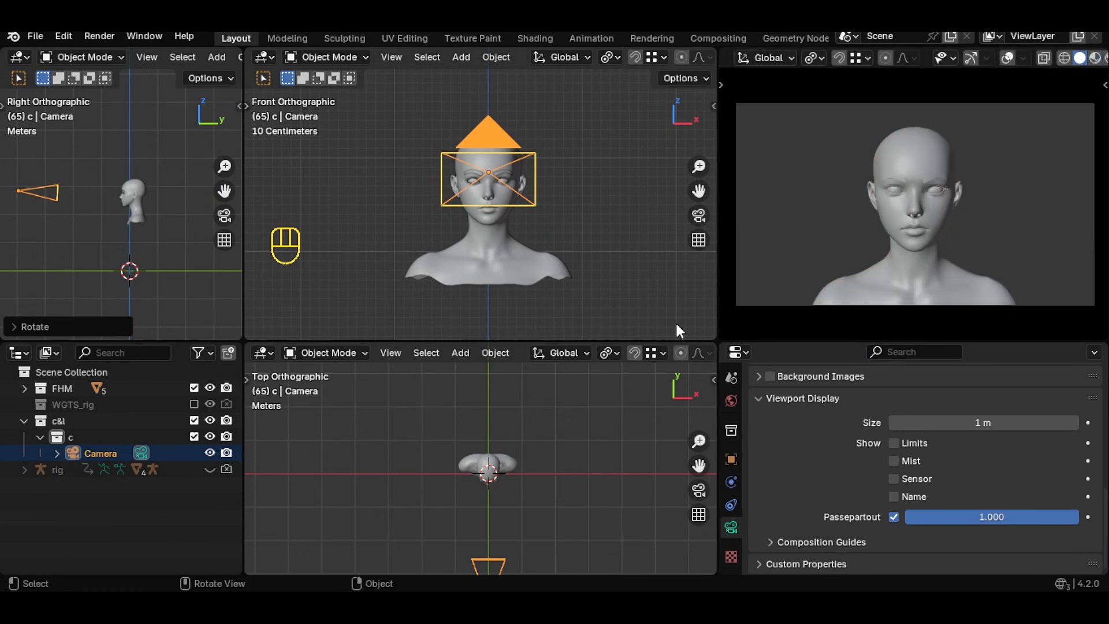
scroll(948, 464, "up", 5)
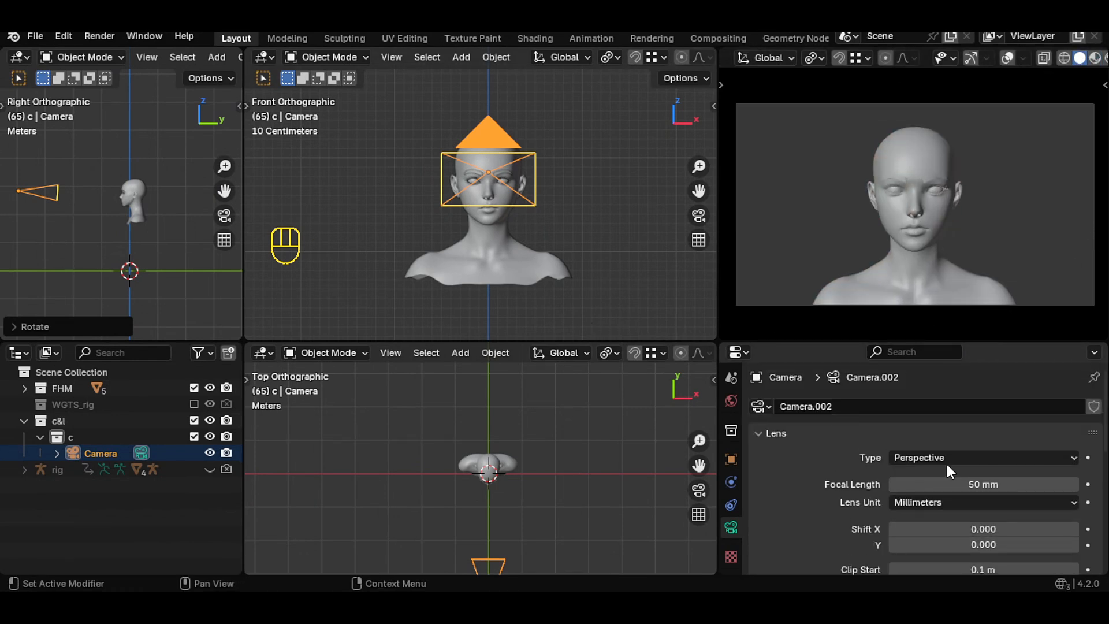
- Increase the camera's focal length to 85 mm
left_click(1074, 485)
left_click(1074, 484)
left_click(1074, 484)
left_click(1074, 484)
left_click(1074, 484)
left_click(1074, 485)
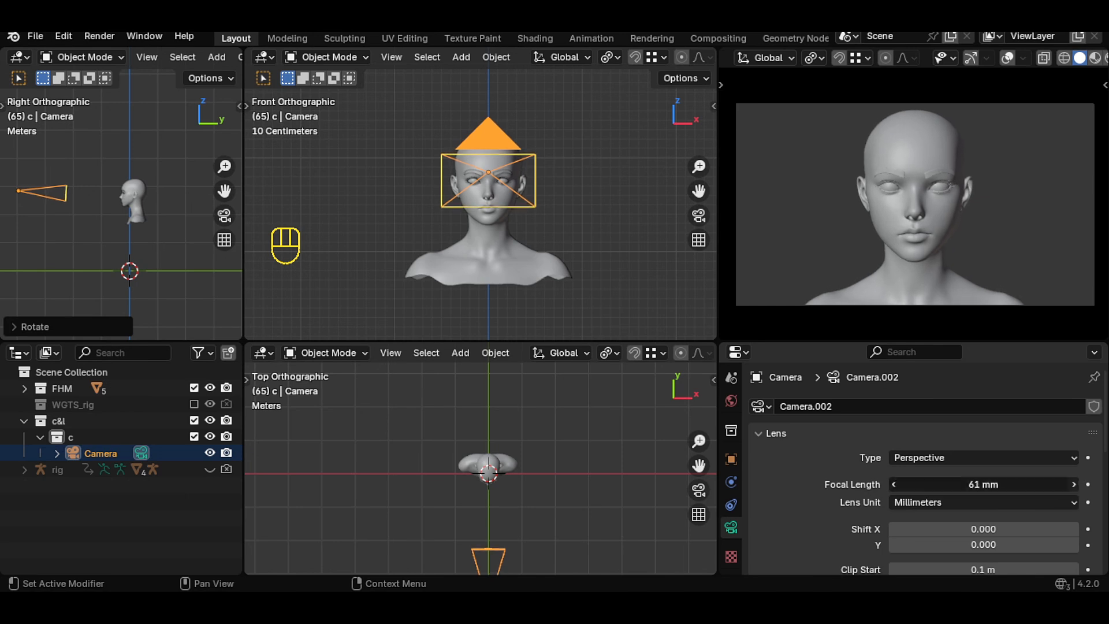
left_click(1074, 484)
left_click(1074, 485)
left_click(1074, 484)
left_click(1074, 485)
left_click(1074, 484)
left_click(1073, 484)
left_click(1074, 484)
left_click(1074, 484)
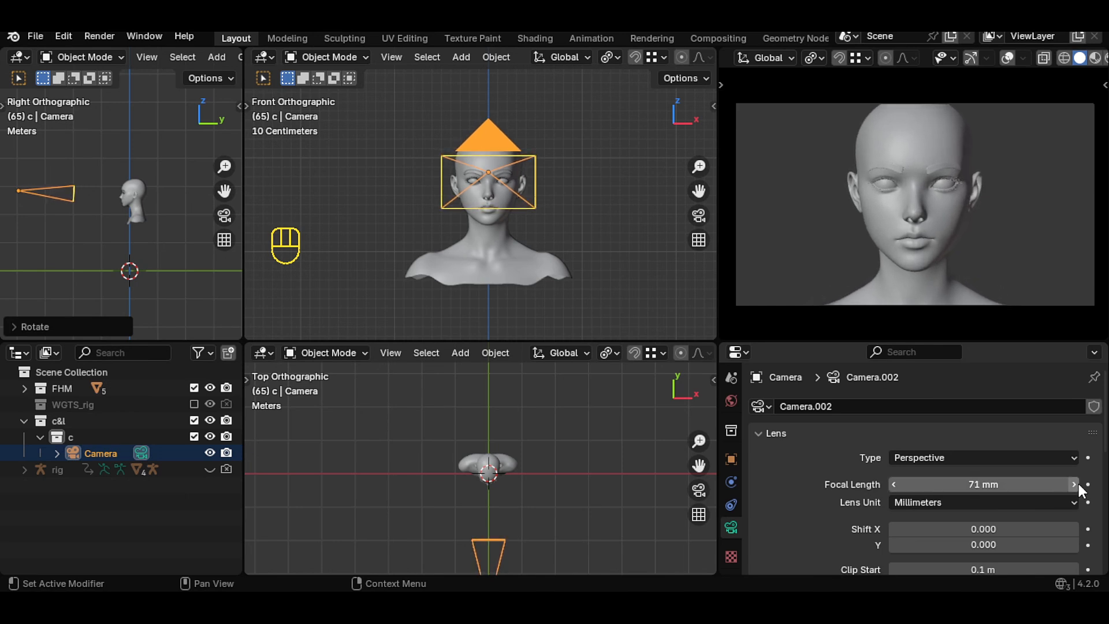
left_click(1074, 484)
left_click(1074, 484)
left_click(1074, 484)
left_click(1074, 484)
left_click(1074, 484)
left_click(1074, 485)
left_click(1074, 484)
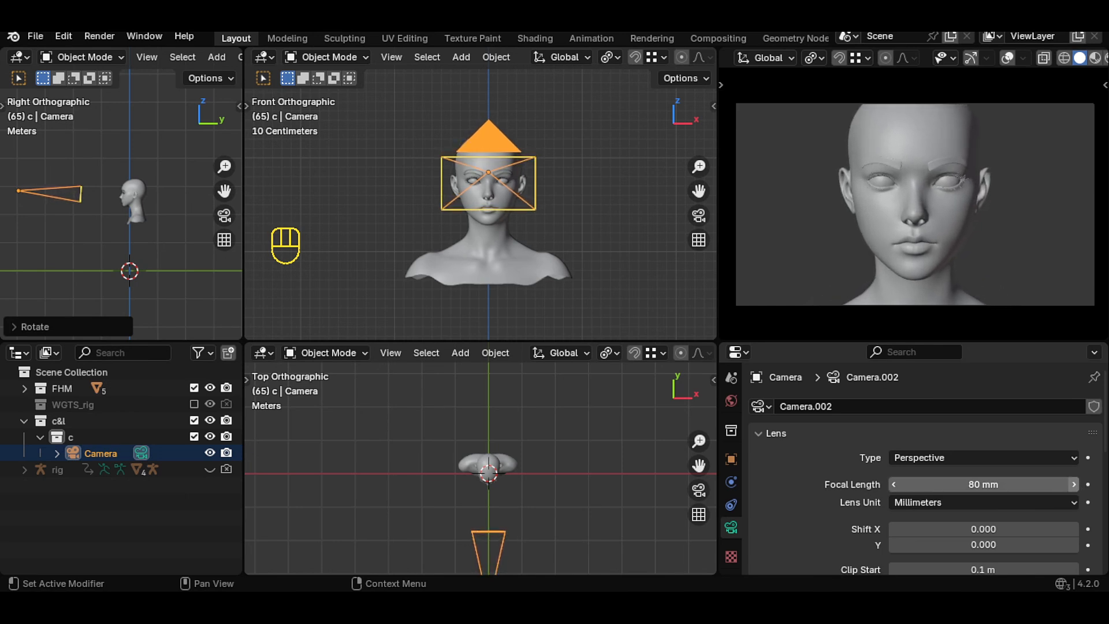
left_click(1074, 484)
left_click(1074, 485)
left_click(1074, 484)
left_click(1074, 484)
- Move the camera back along Y and adjust its height along Z to reframe the head
scroll(134, 205, "down", 3)
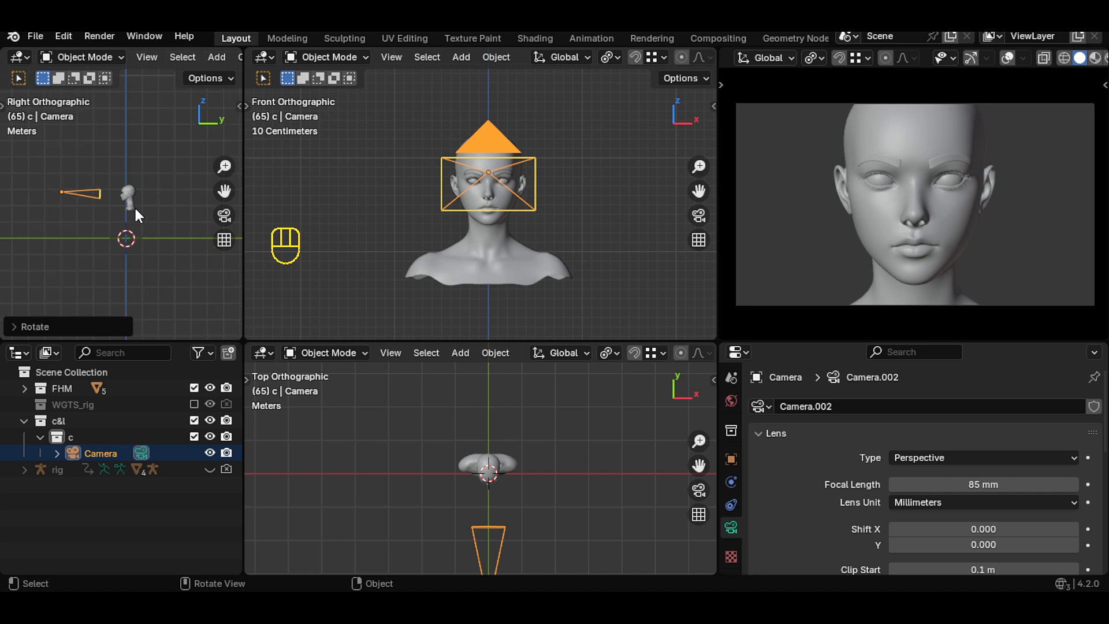
key("g")
key("y")
mouse_move(101, 206)
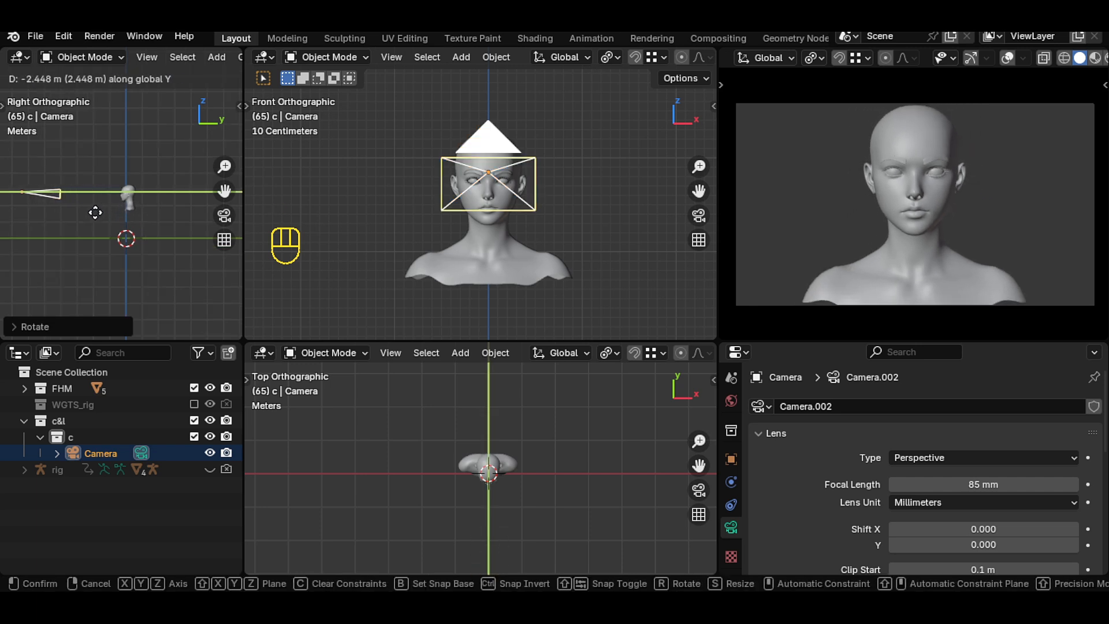
left_click(95, 213)
key("g")
key("z")
left_click(96, 211)
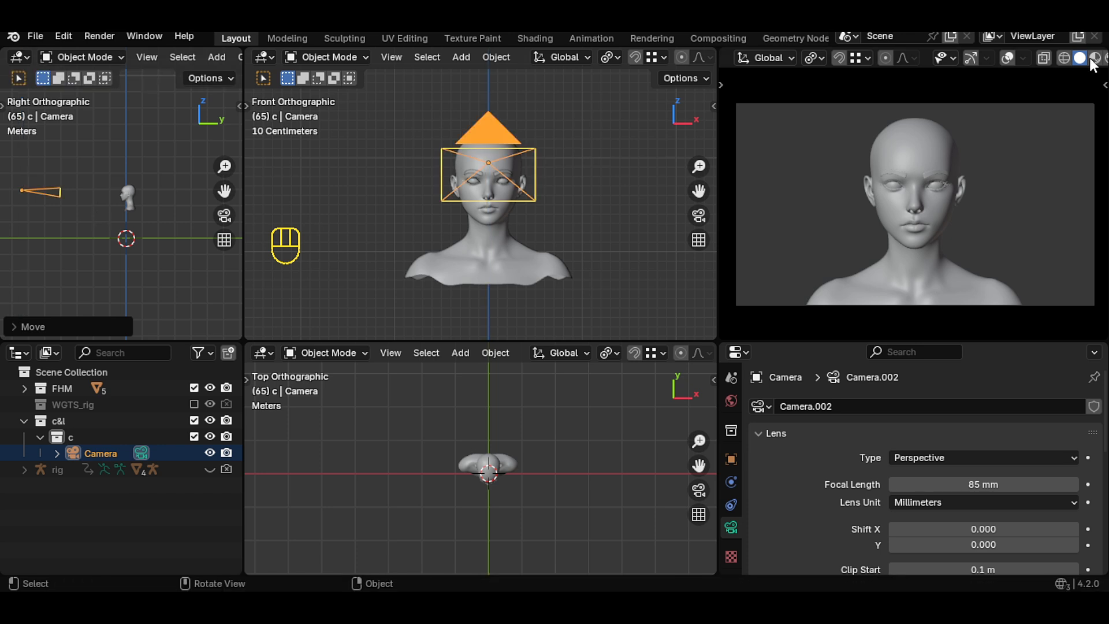
left_click(1094, 59)
left_click(1080, 58)
scroll(595, 476, "down", 4)
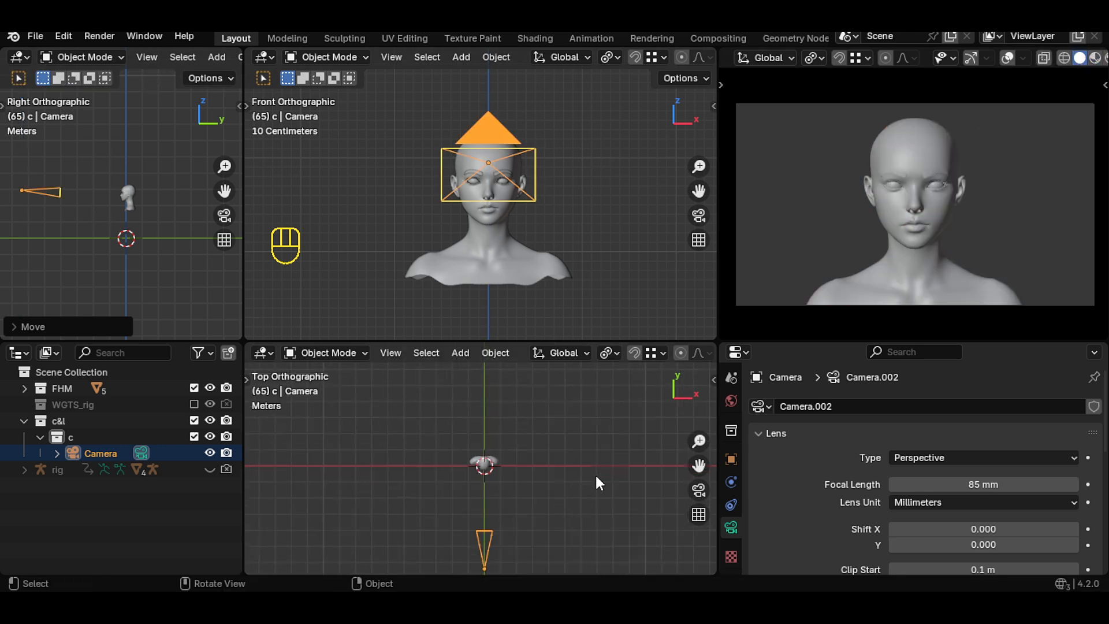
- Rename the selected camera to "front"
left_click_drag(700, 465, 701, 432)
double_click(116, 454)
type("front")
key("Return")
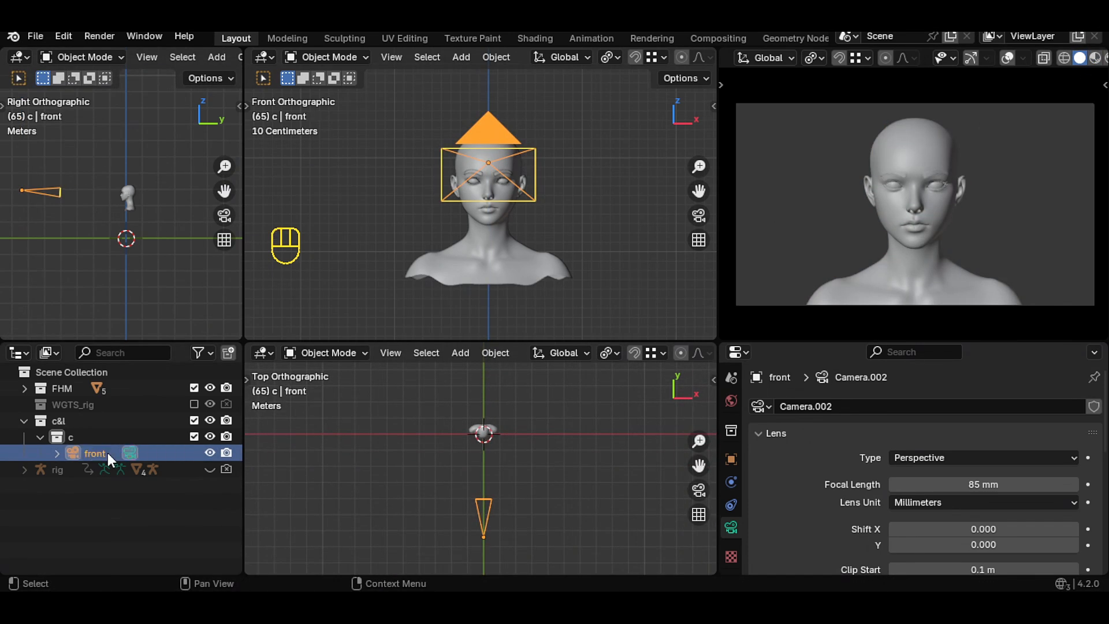
- Set the pivot point to the 3D Cursor, duplicate the camera and rotate the copy around the head to a side angle
left_click(610, 352)
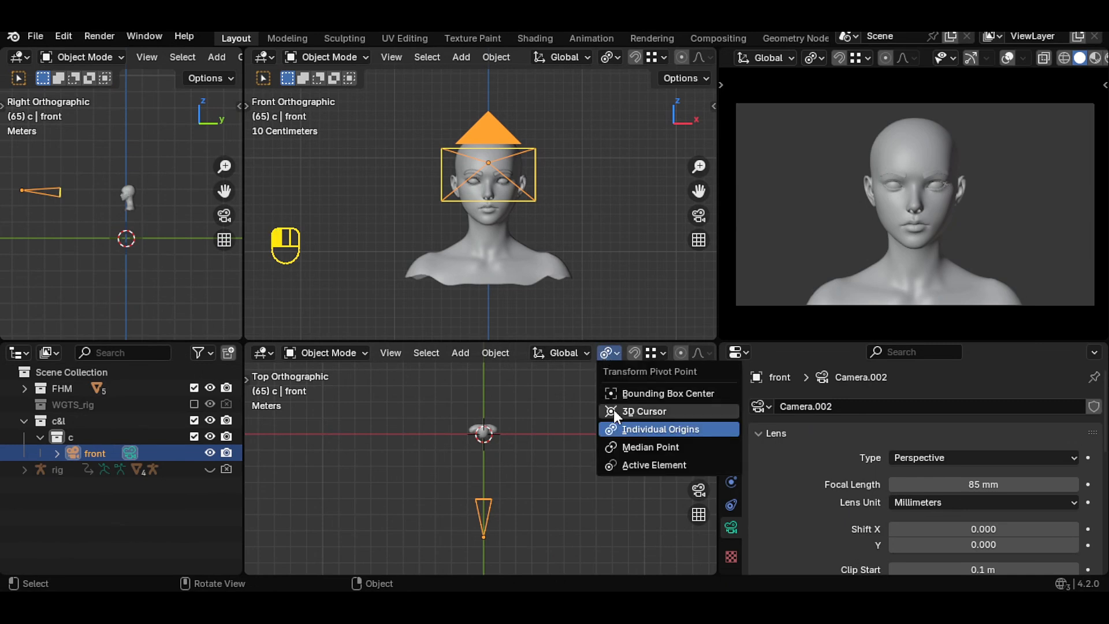
left_click(621, 414)
key("shift+d")
key("r")
left_click(546, 514)
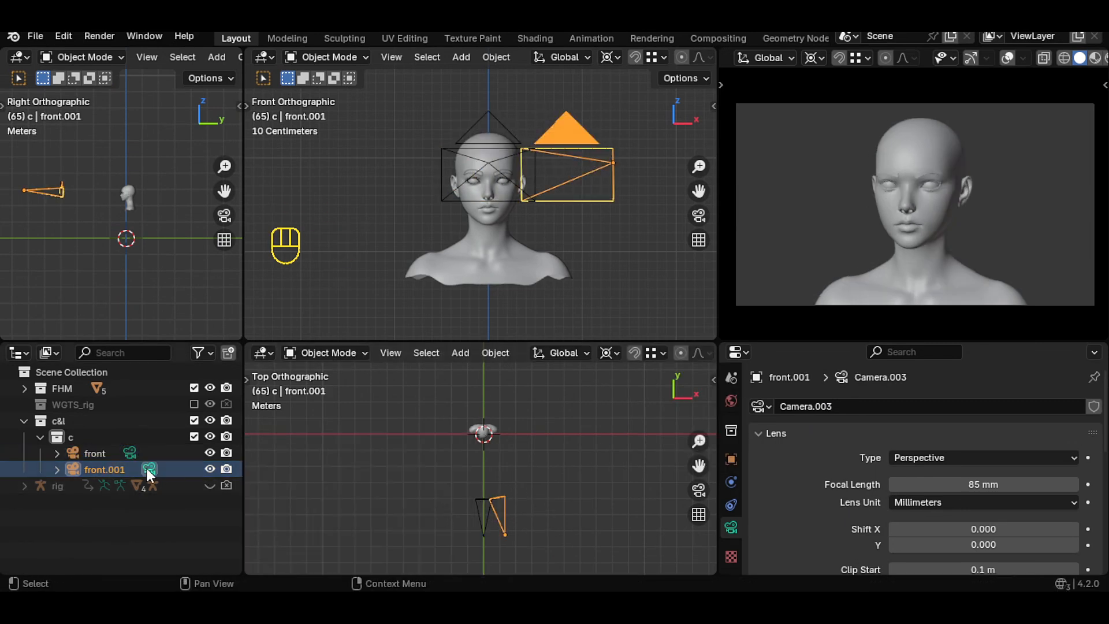
scroll(1079, 306, "up", 1)
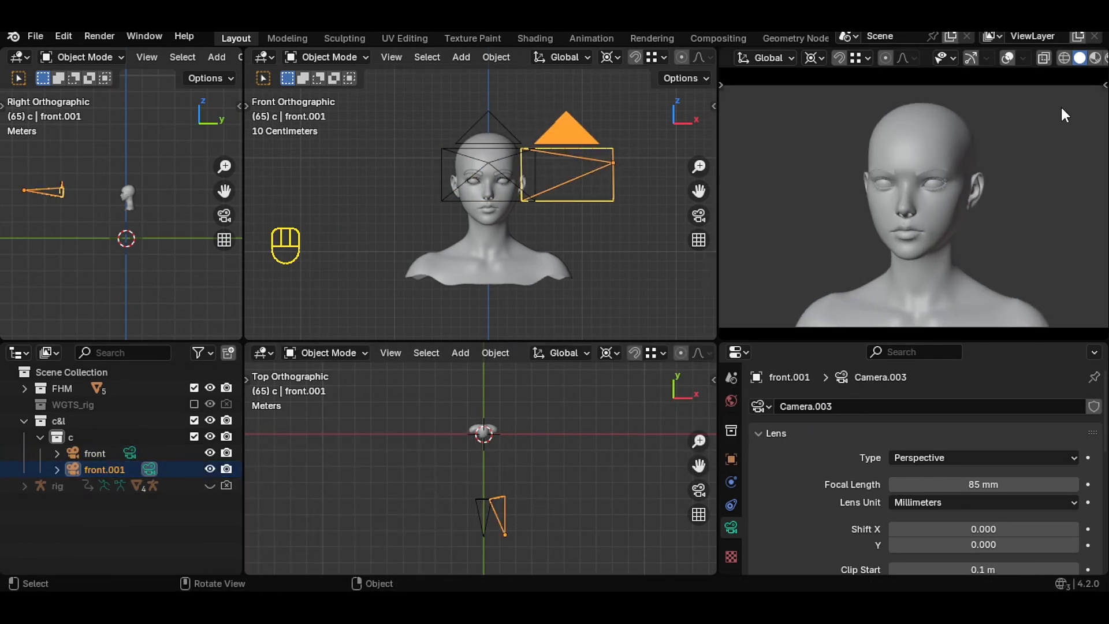
scroll(1065, 115, "down", 1)
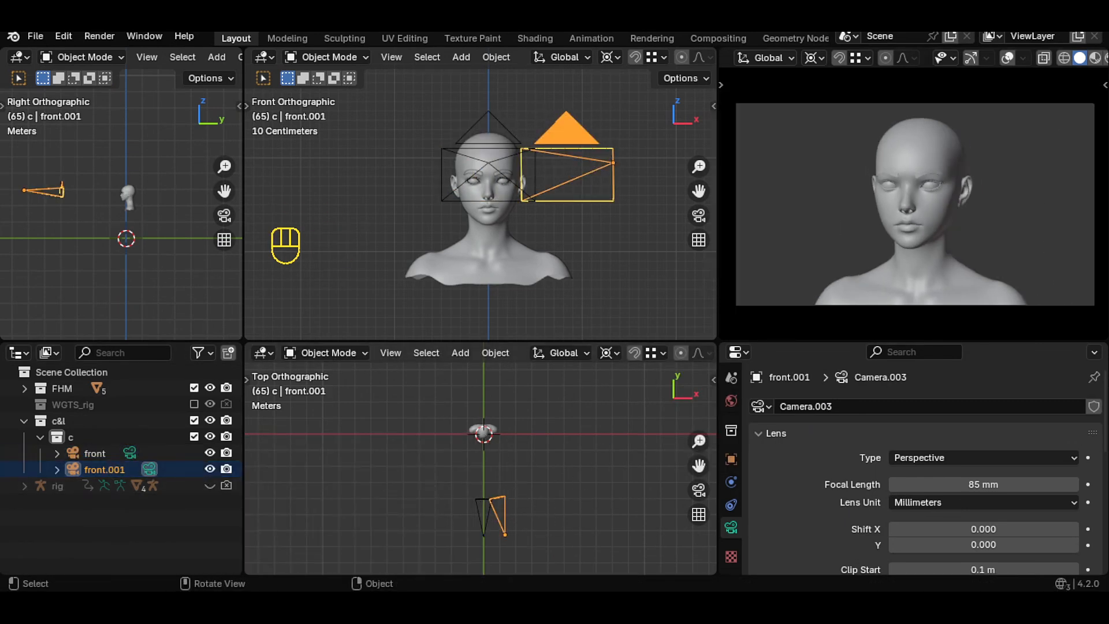
key("r")
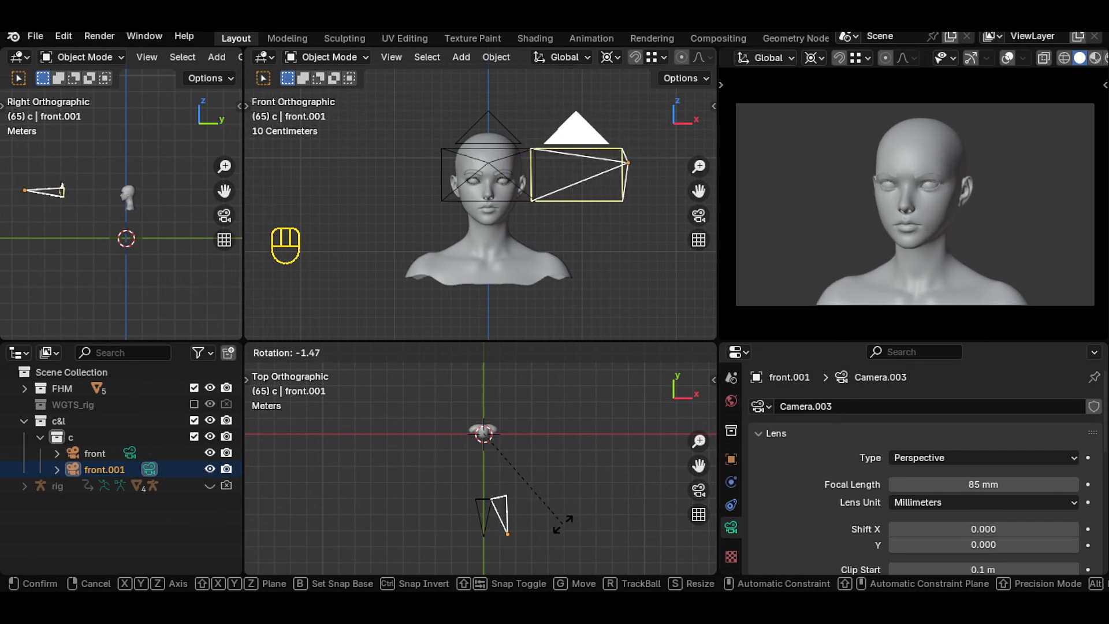
left_click(563, 525)
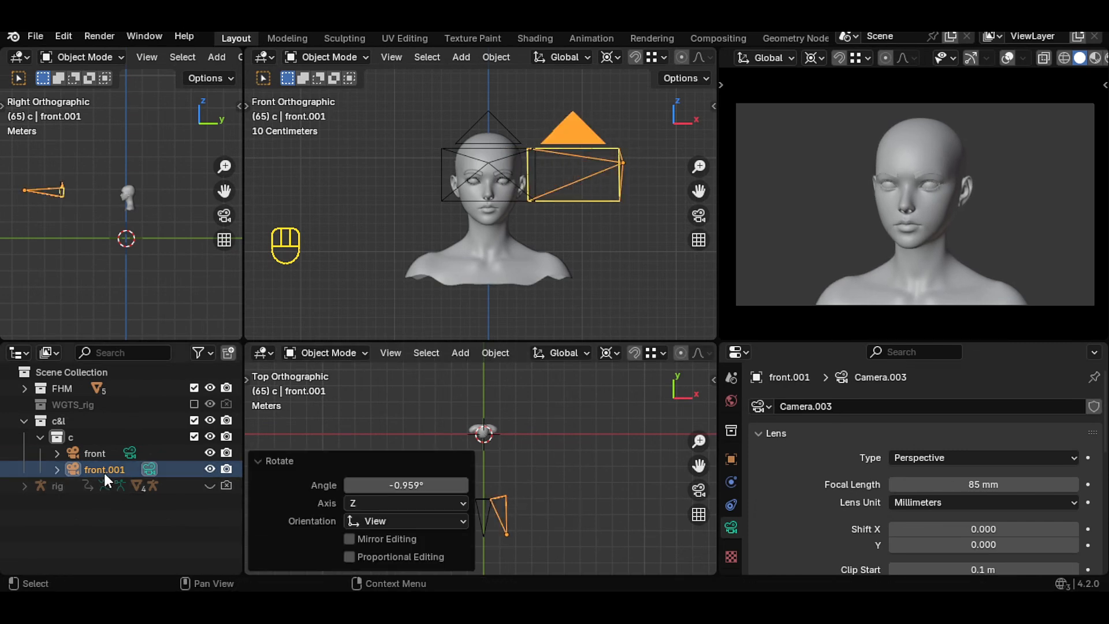
- Rename the duplicated camera to "right"
double_click(106, 470)
type("right")
key("Return")
- Collapse the camera collection and create a new collection named "l" inside c&l
left_click(132, 456)
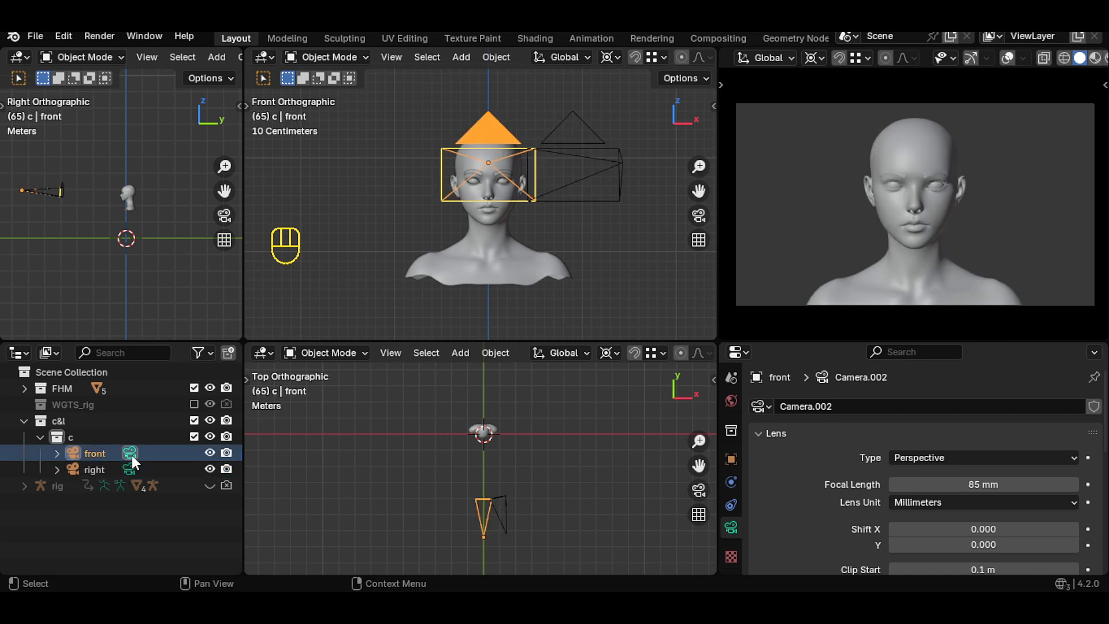
left_click(41, 436)
left_click(58, 421)
left_click(229, 353)
double_click(87, 453)
type("l")
key("Return")
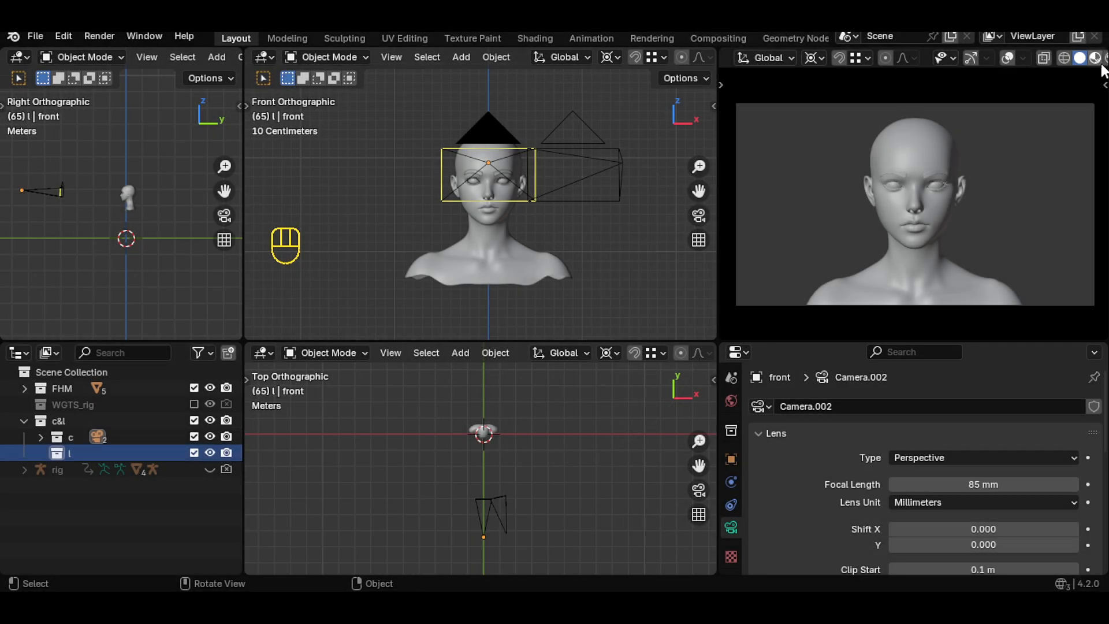
- Switch the camera viewport to rendered shading and add a point light
scroll(1082, 65, "down", 2)
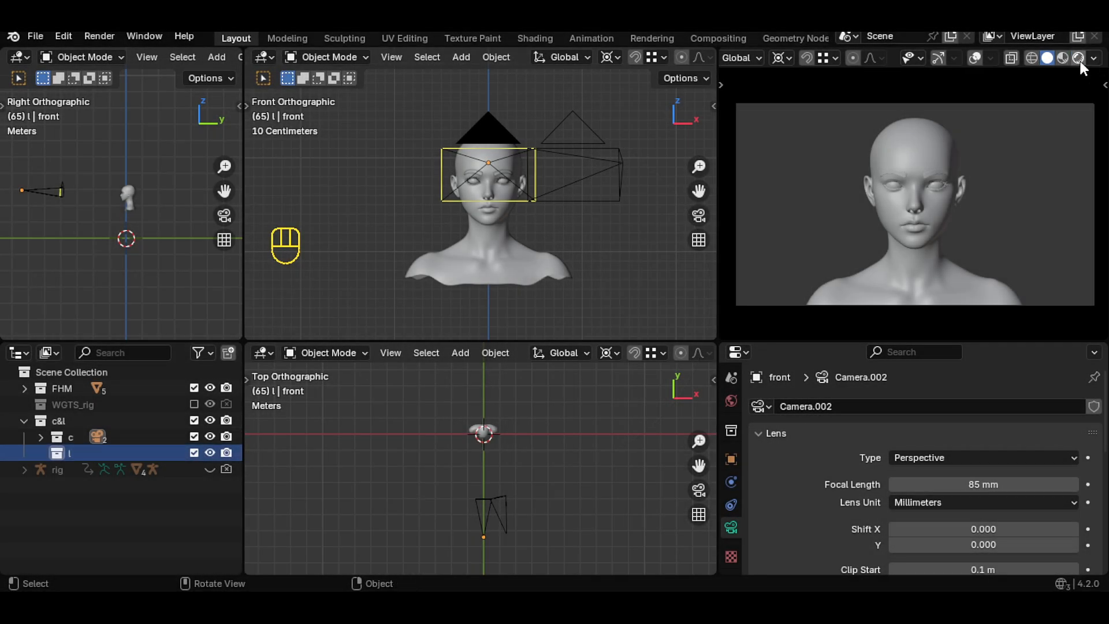
left_click(1078, 58)
key("shift+a")
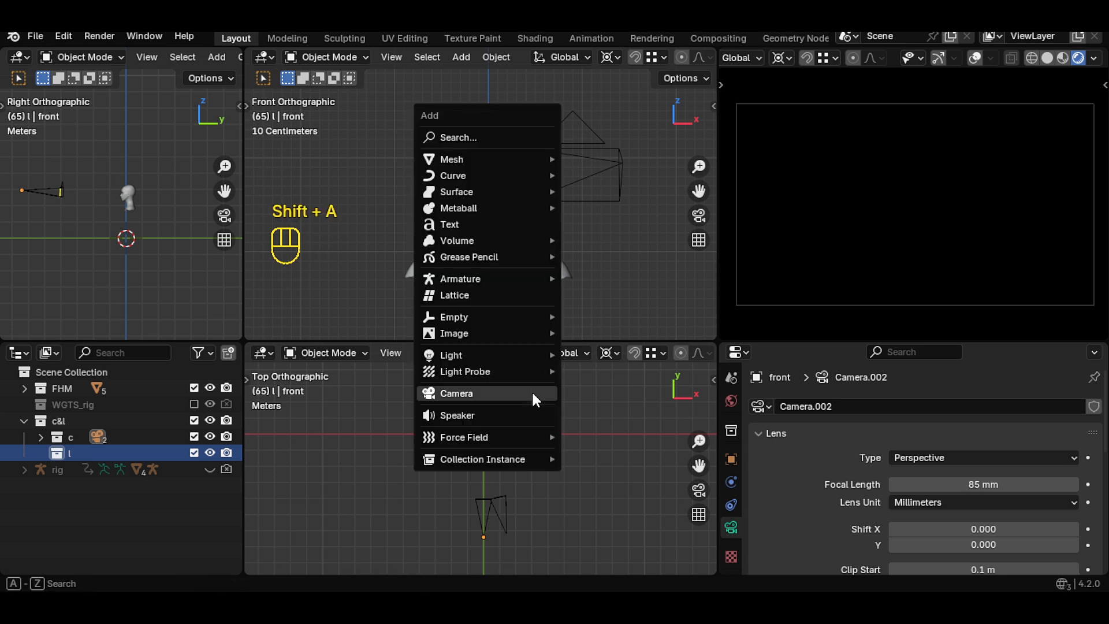
mouse_move(501, 355)
left_click(620, 356)
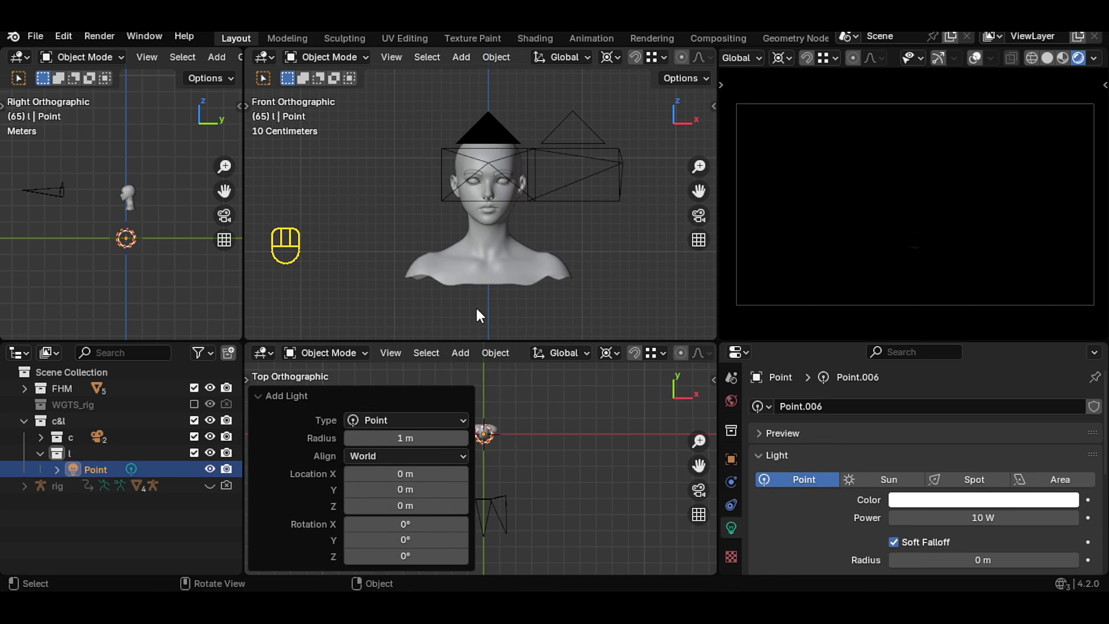
- Select the head mesh and snap the 3D cursor to it
left_click(483, 263)
key("shift+s")
key("shift+s")
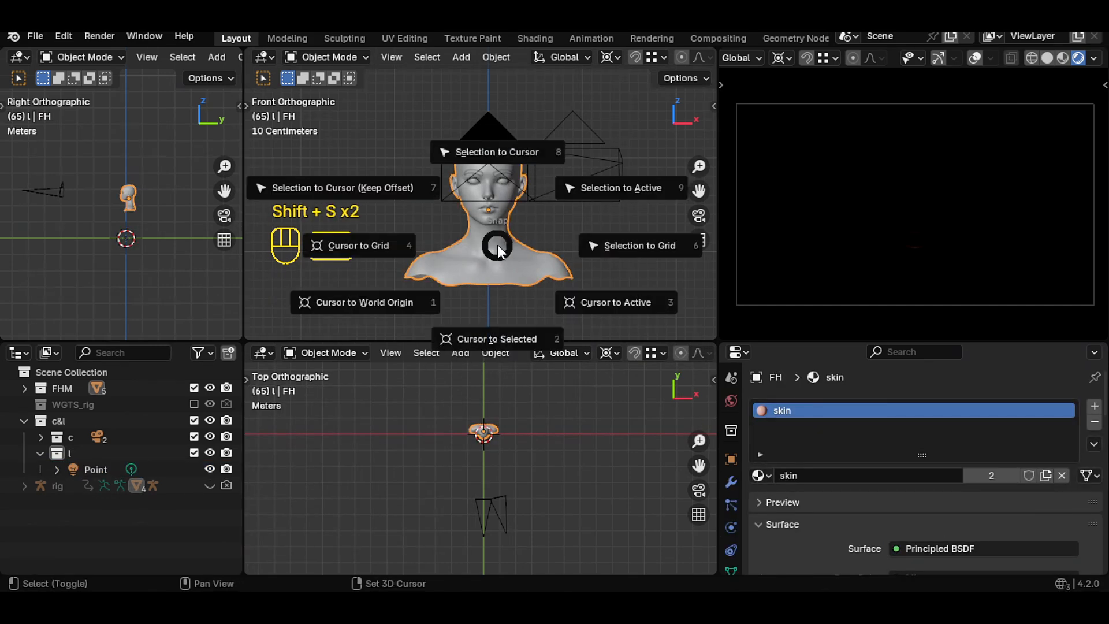
left_click(513, 340)
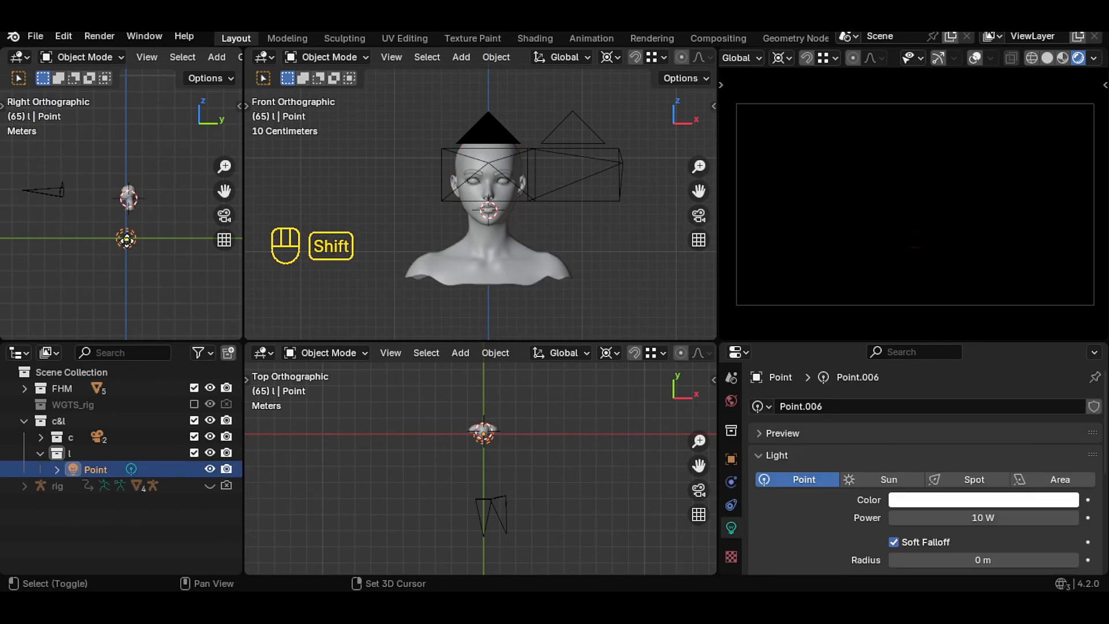
- Snap the point light to the cursor and raise it along Z above the head
key("shift+s")
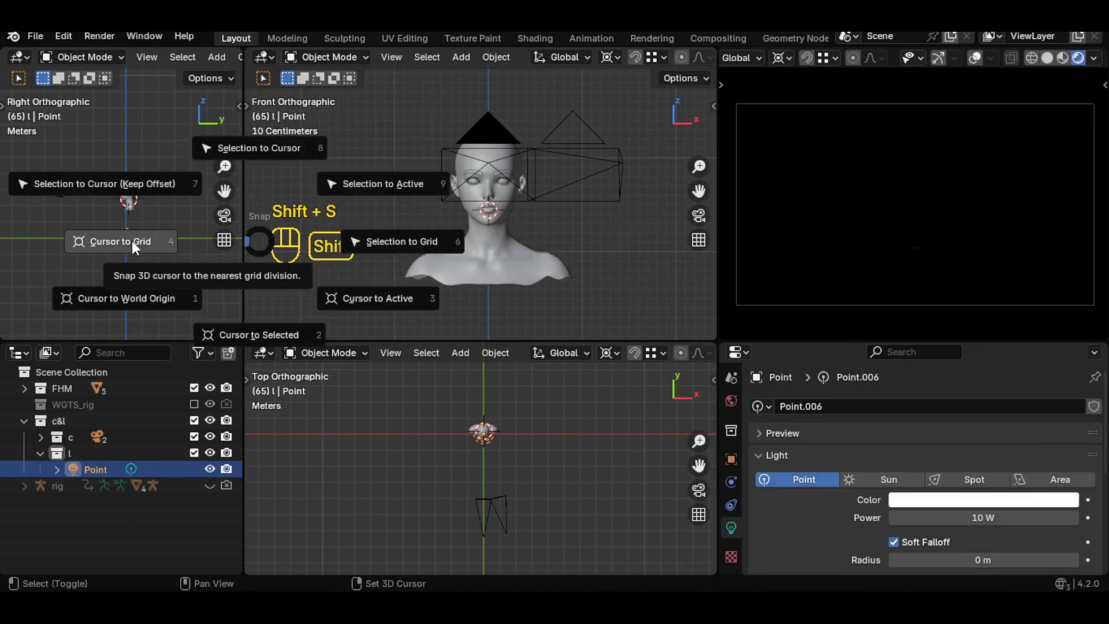
left_click(278, 156)
key("g")
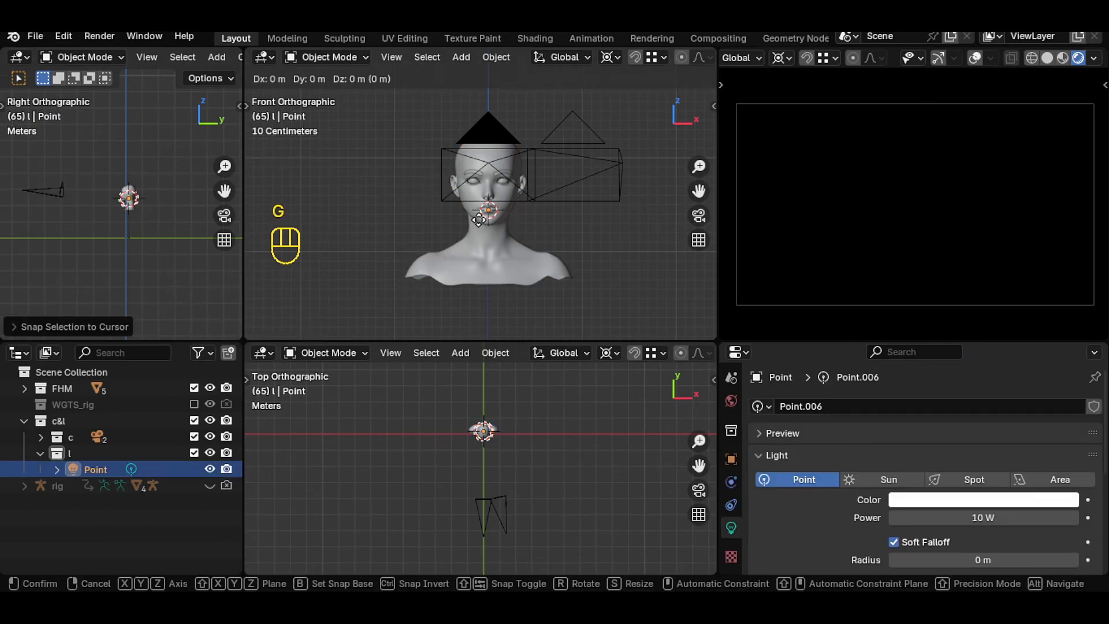
key("z")
left_click(509, 405)
- Move the point light about 1.61 m along X and -1.46 m along Y, in front and to the side
scroll(509, 404, "up", 3)
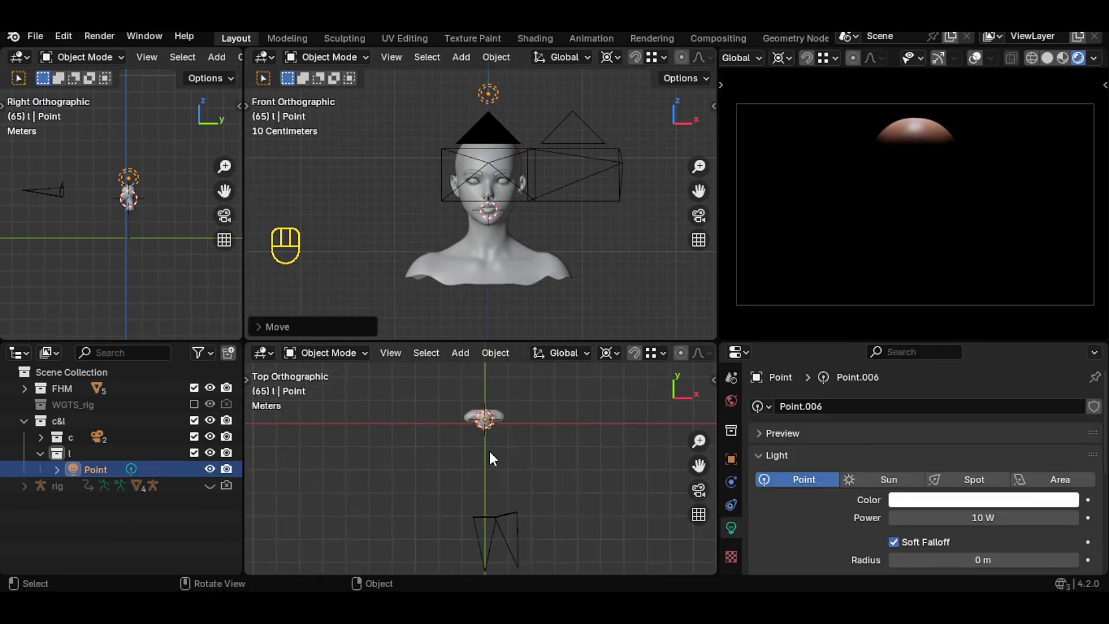
key("g")
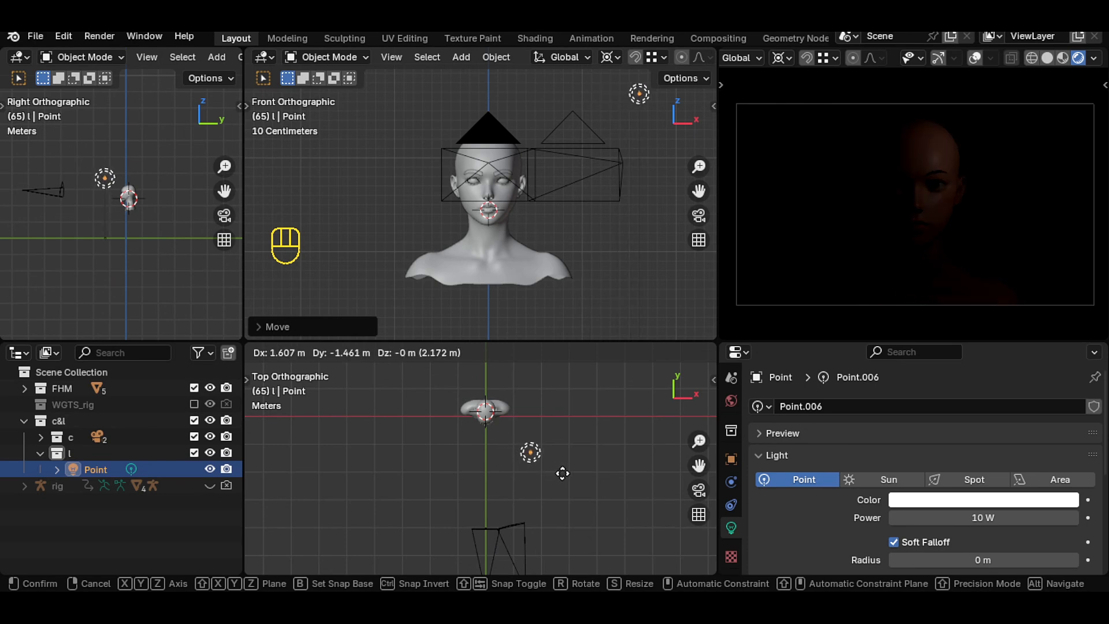
left_click(562, 474)
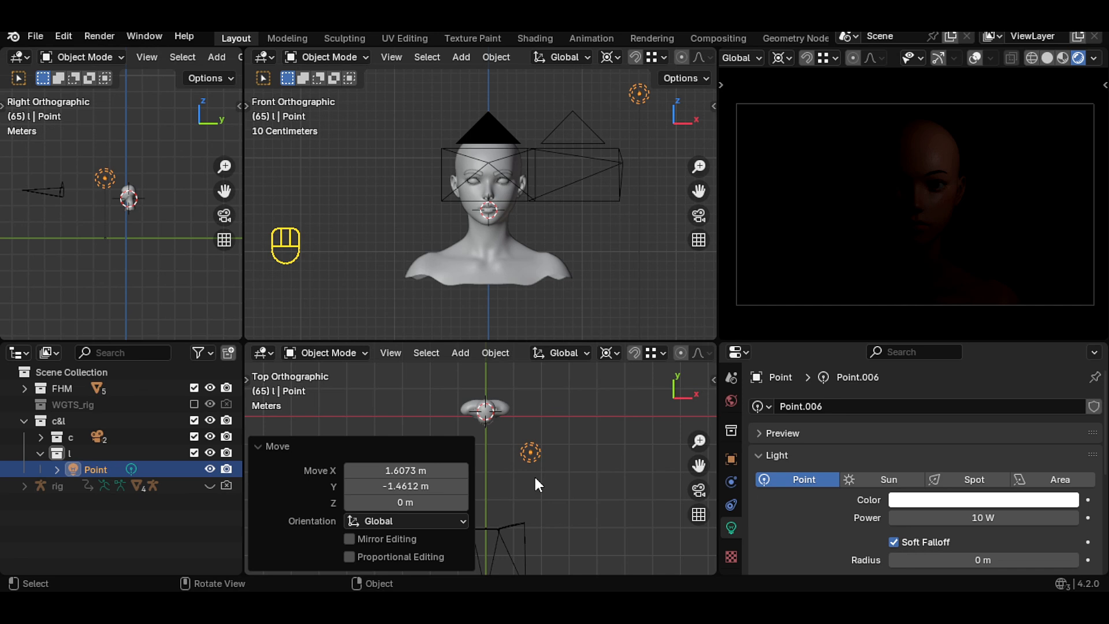
- Set the point light's power to about 30.2 W and its radius to about 0.64 m
left_click_drag(982, 517, 1008, 517)
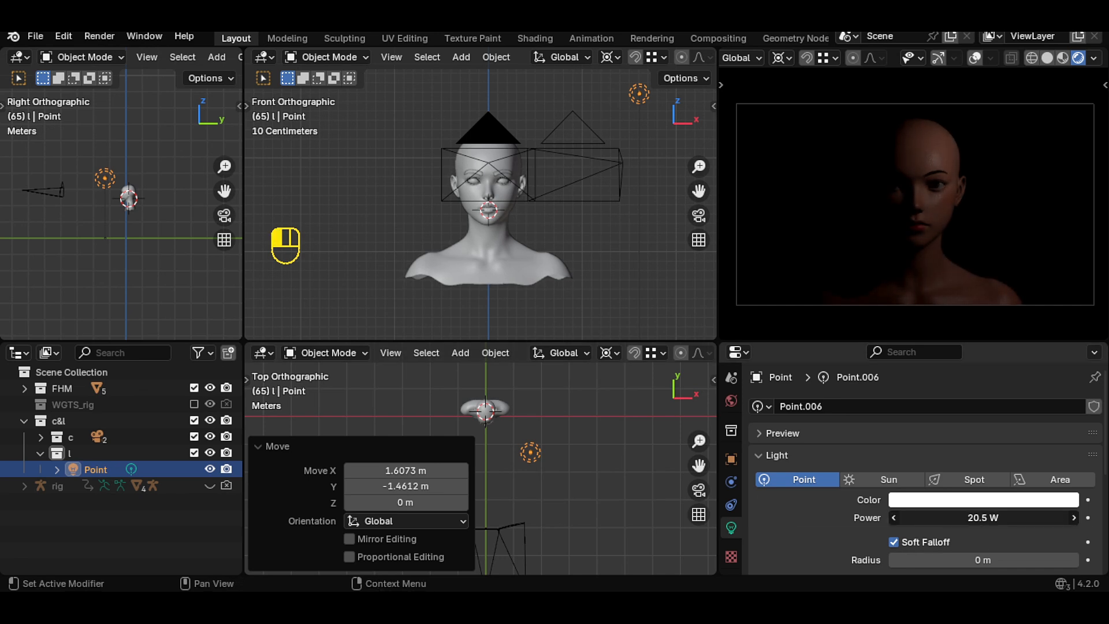
left_click_drag(982, 518, 985, 518)
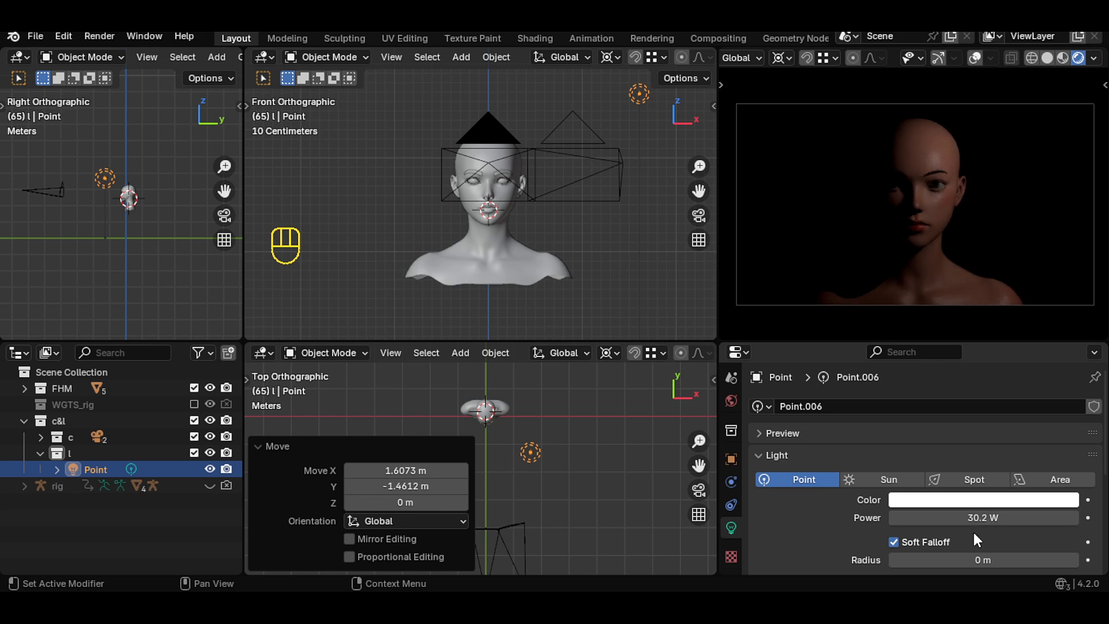
left_click(1074, 560)
left_click_drag(1075, 560, 1045, 560)
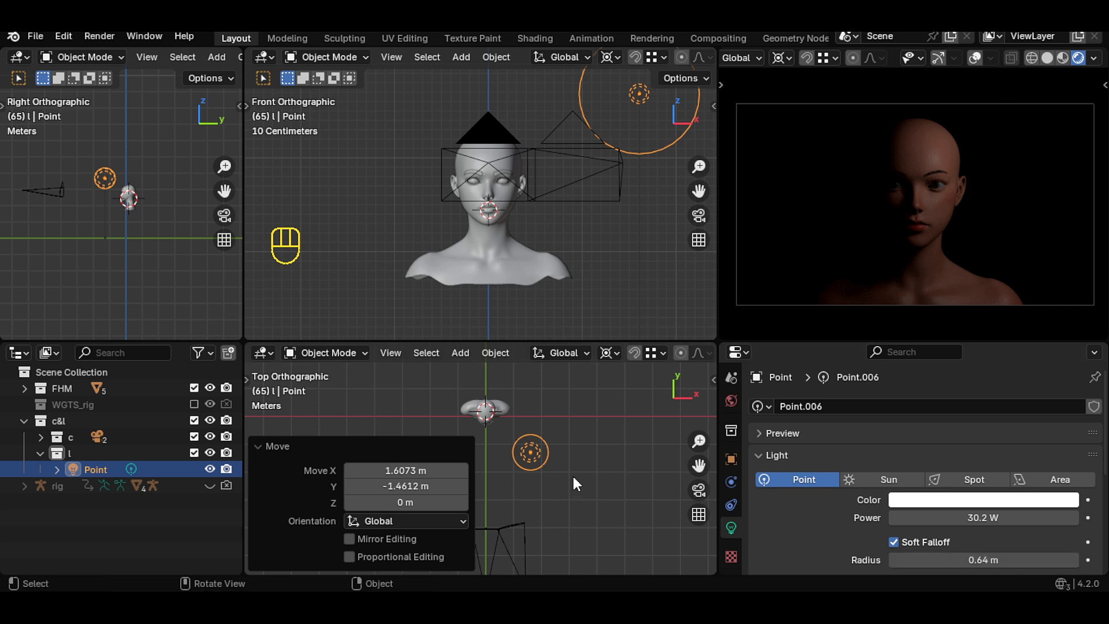
- Duplicate the light, move the copy about 0.70 m in X and 0.88 m in Y, and set its radius to 0.34 m
key("shift+d")
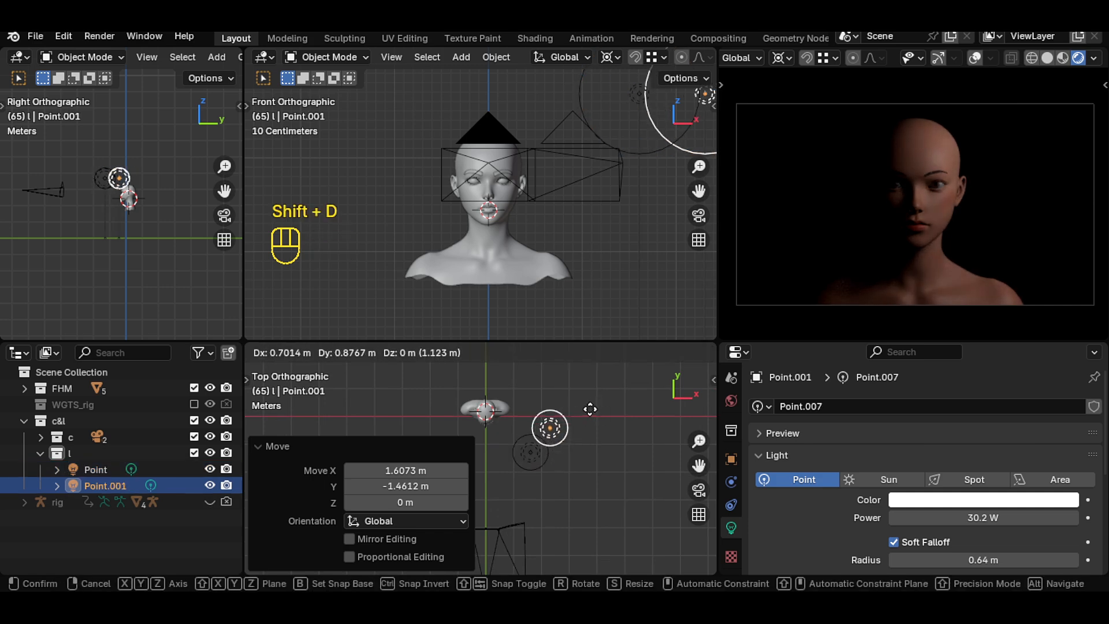
left_click(591, 416)
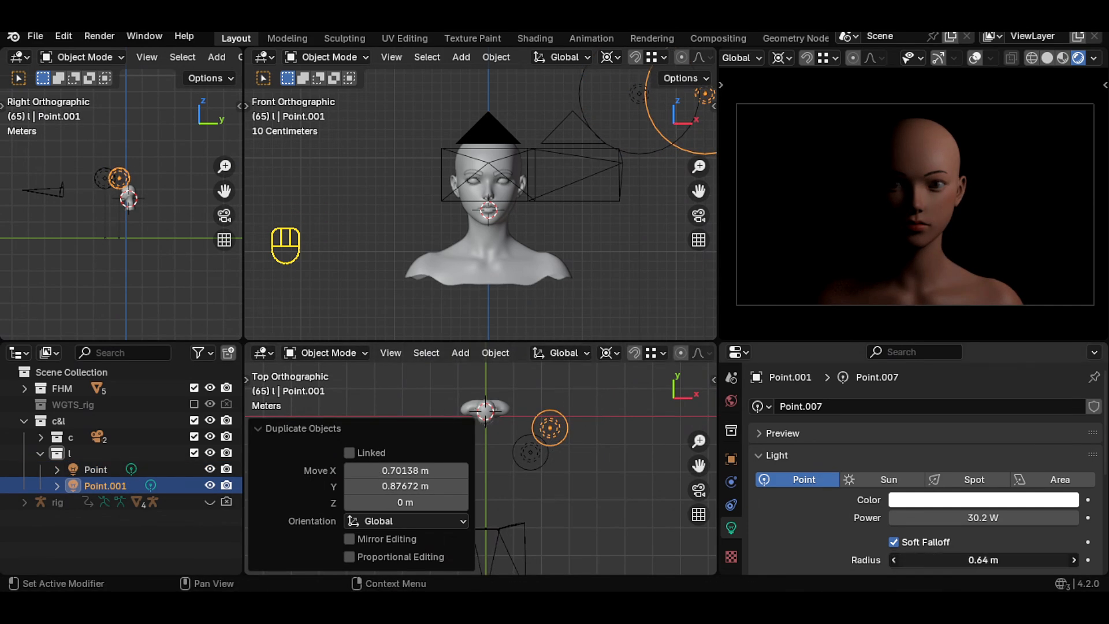
left_click_drag(983, 560, 931, 560)
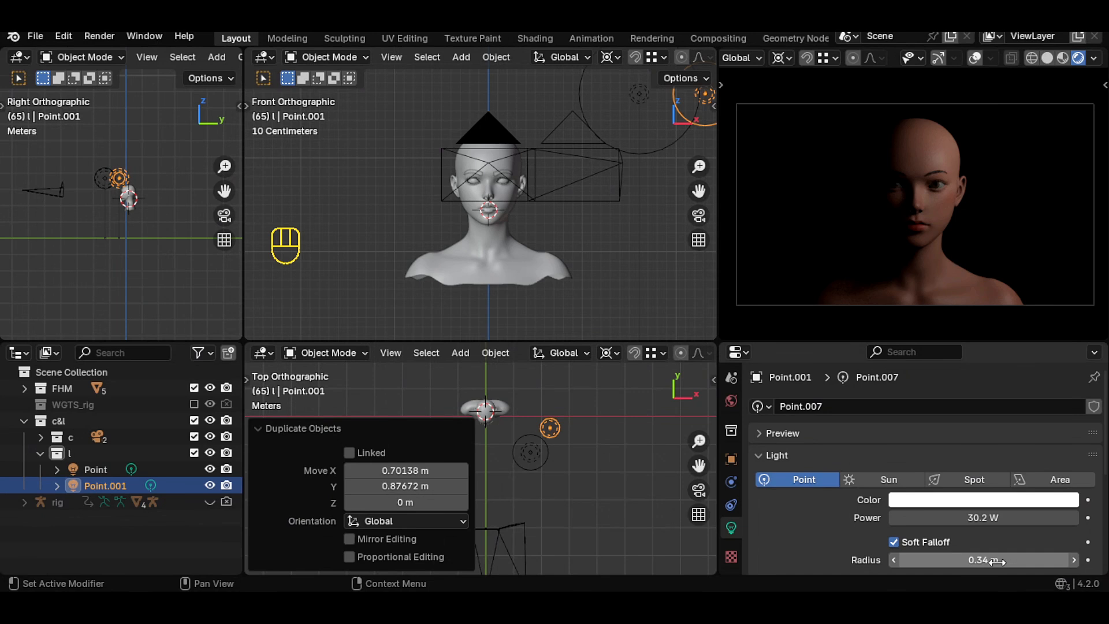
- Duplicate the light again to the opposite side behind the head and lower it along Z
key("shift+d")
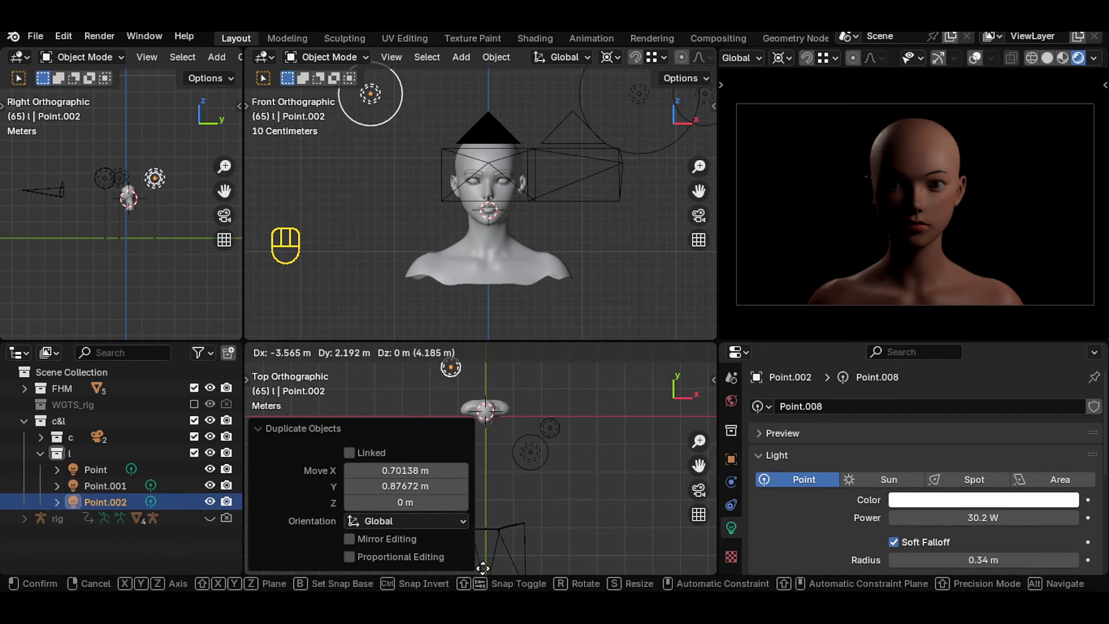
left_click(487, 349)
key("g")
key("z")
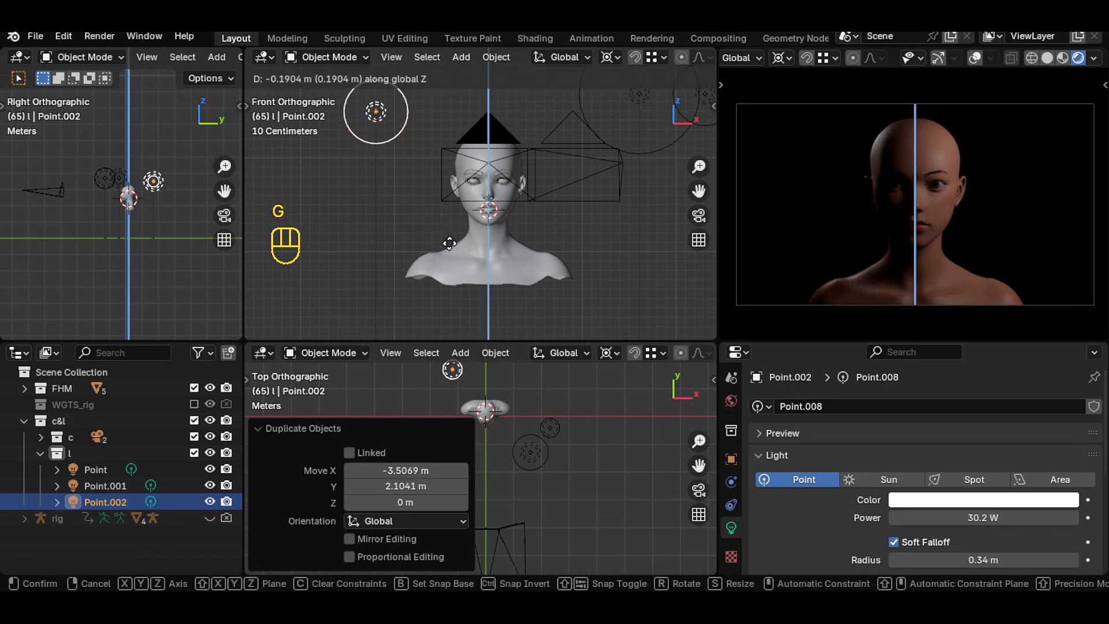
left_click(451, 264)
- Nudge the third light slightly along X and set its radius to about 0.88 m
scroll(528, 398, "up", 2)
middle_click_drag(535, 399, 532, 455, "shift")
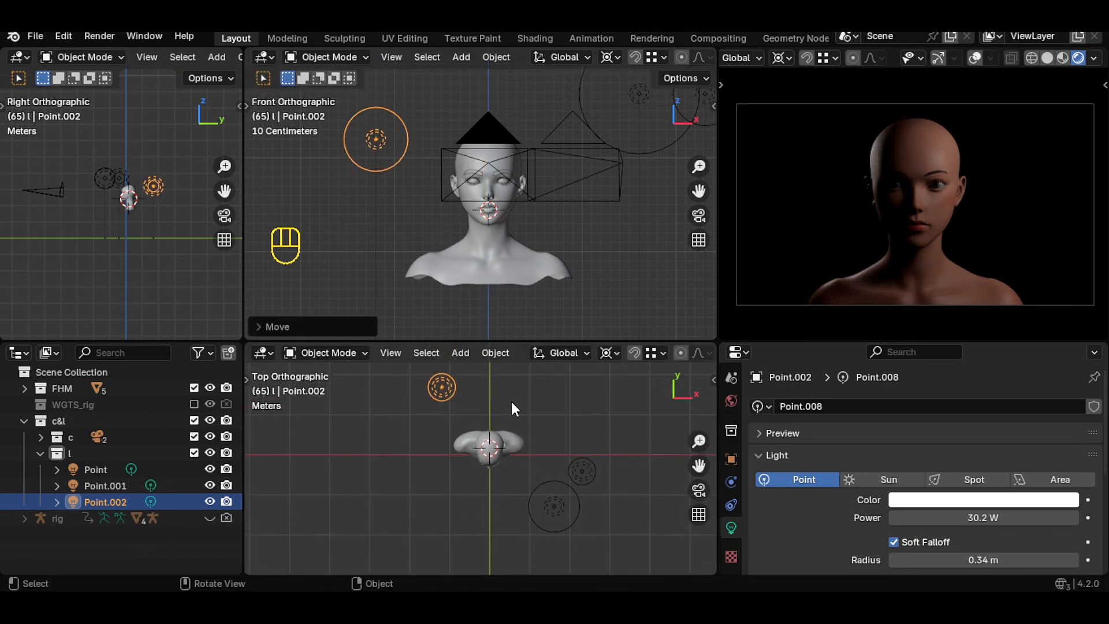
key("g")
left_click(524, 403)
left_click_drag(974, 561, 1036, 560)
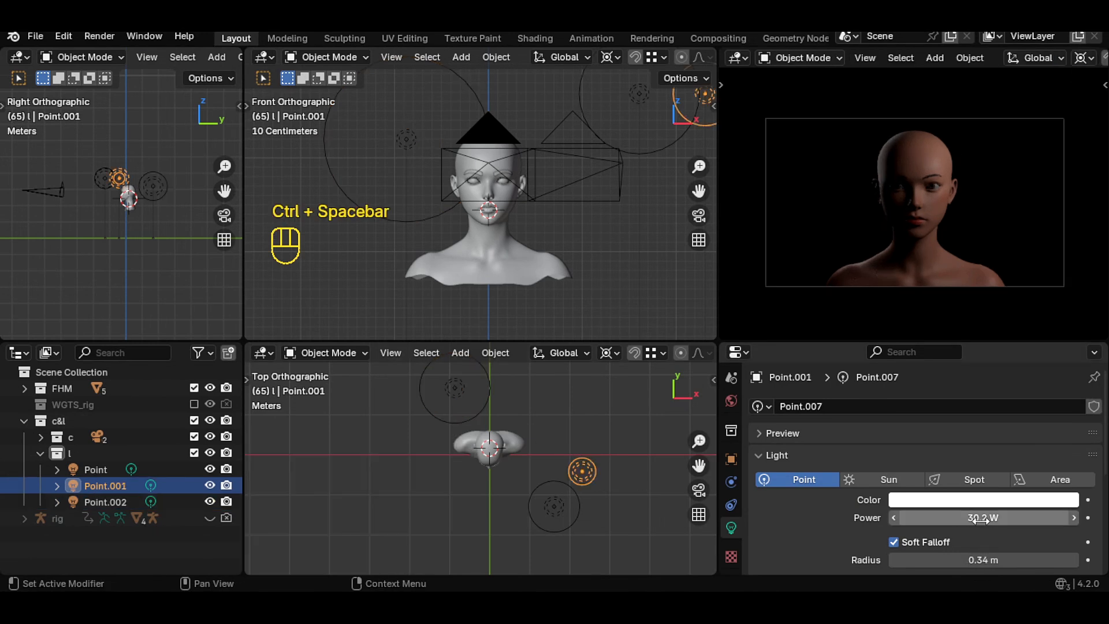
- Set the second light's power to 40 W
double_click(985, 518)
type("40")
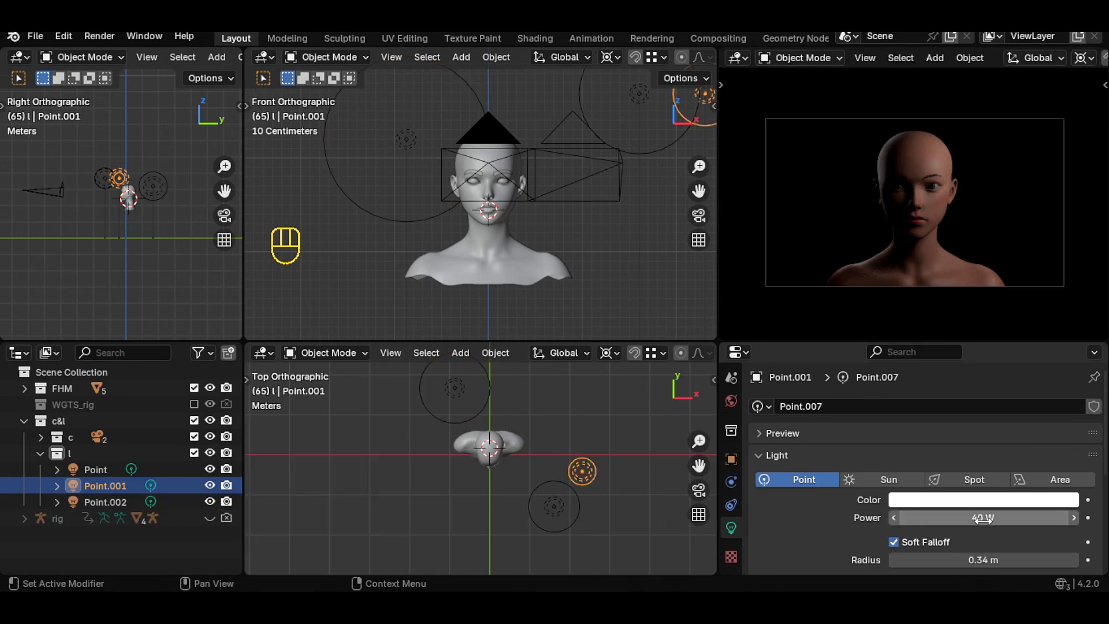
key("Return")
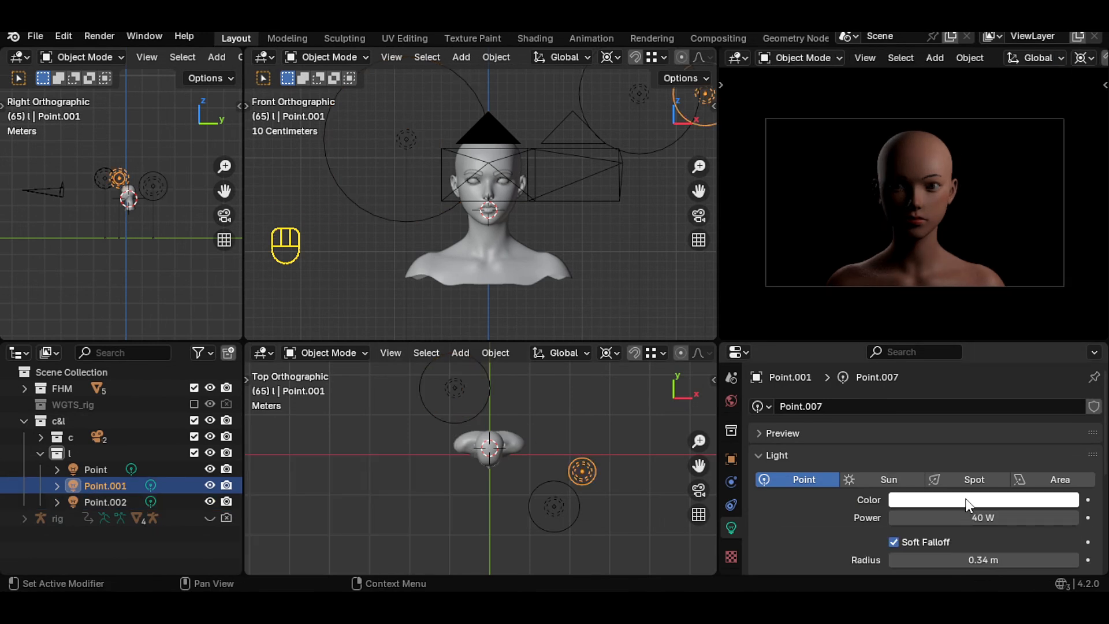
- Tint the first point light a warm pale yellow (hue 0.140, saturation 0.300)
left_click(561, 506)
left_click(987, 500)
left_click(972, 340)
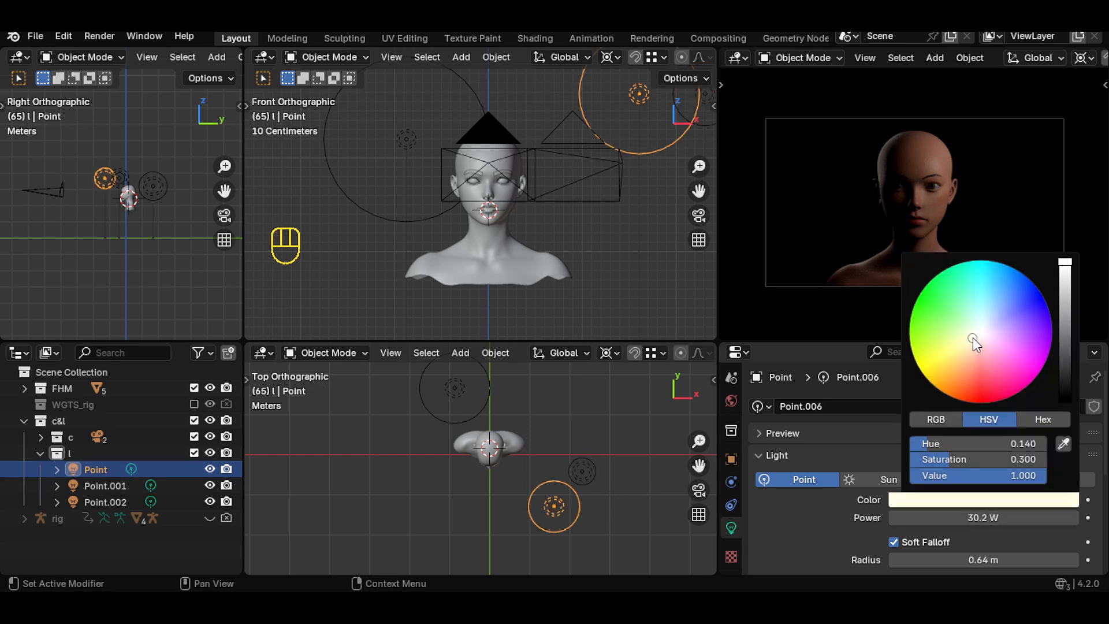
left_click(975, 342)
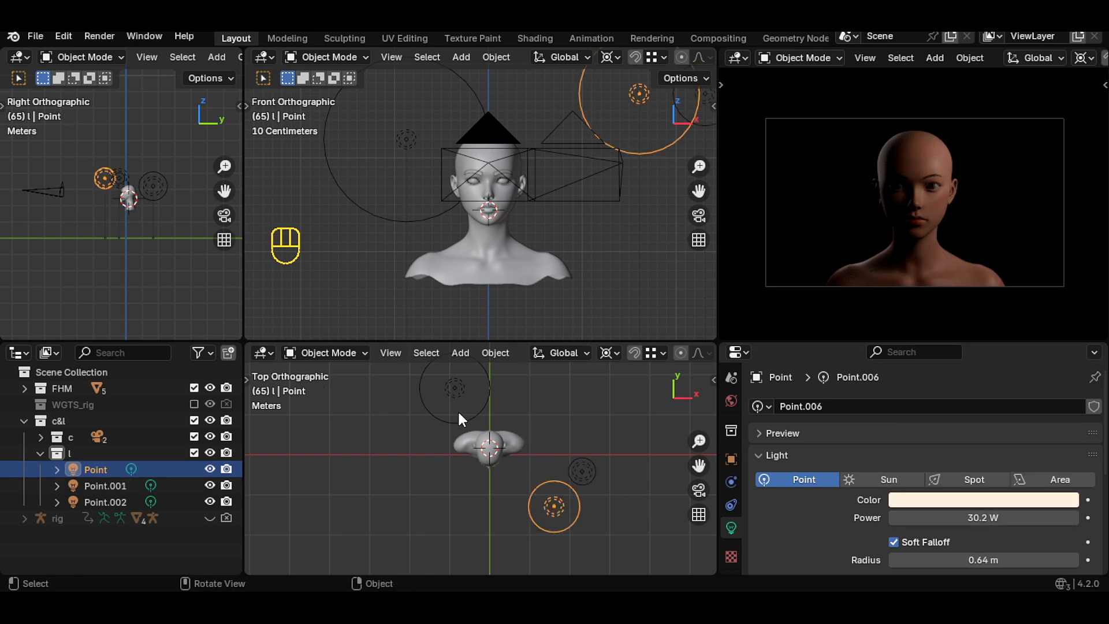
- Tint the third point light a pale pink (hue 0.031, saturation 0.412)
left_click(453, 389)
left_click(972, 500)
left_click(978, 345)
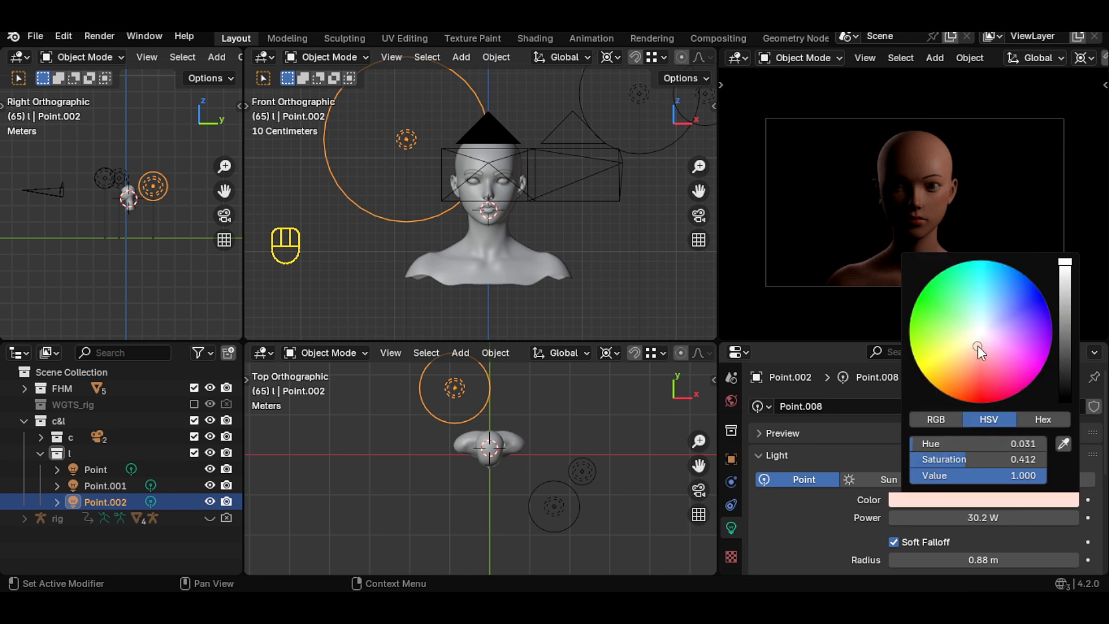
- Maximize the camera viewport to preview the lit portrait
left_click(577, 472)
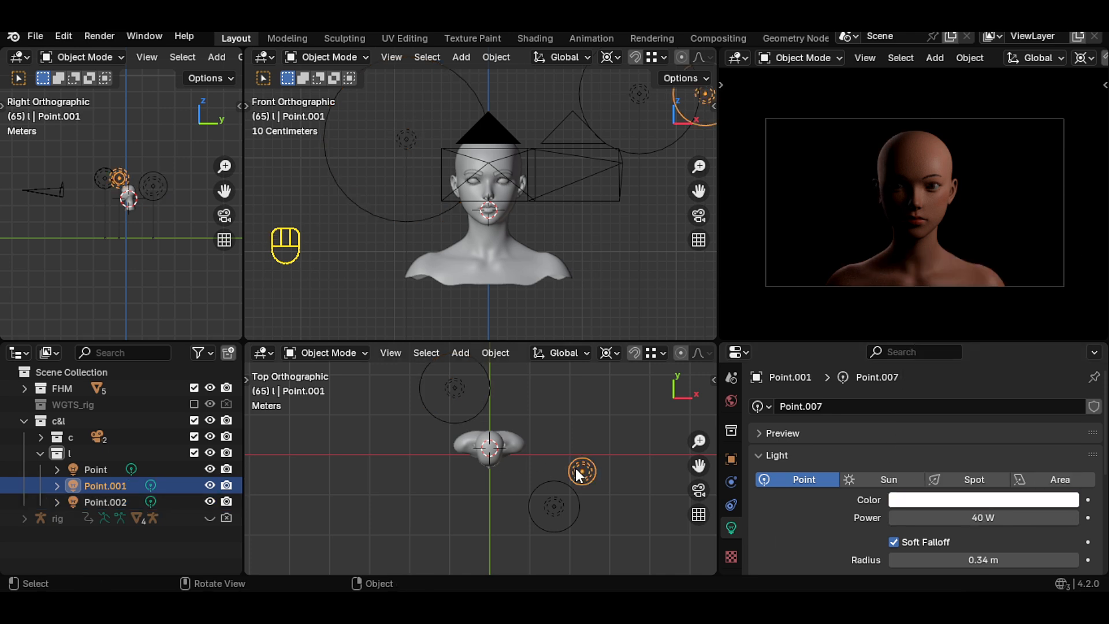
key("ctrl+space")
scroll(1034, 283, "down", 1)
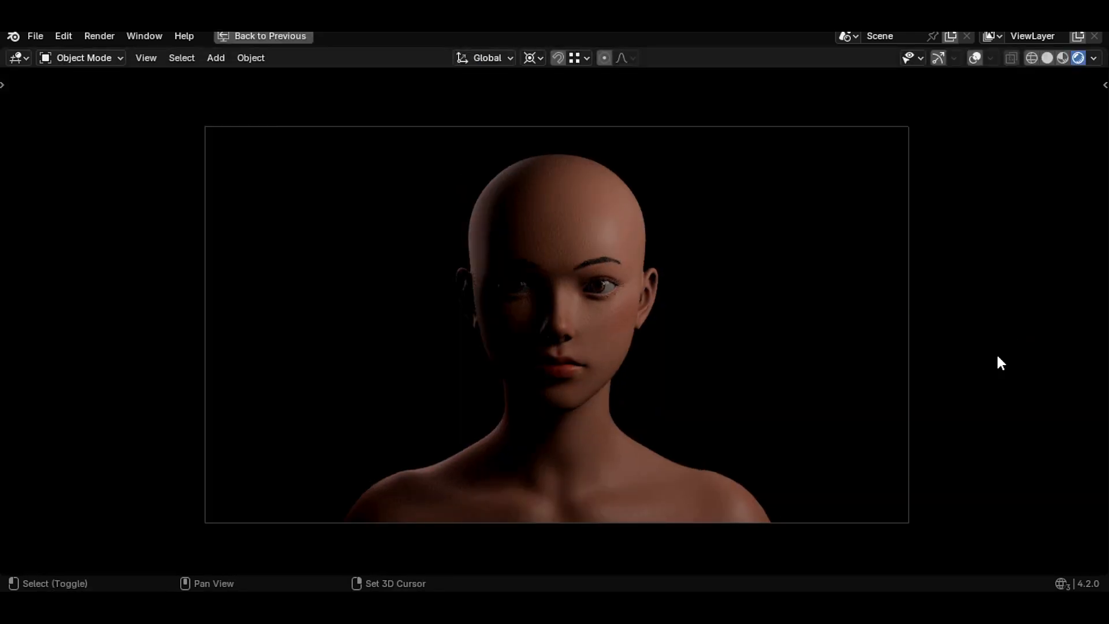
- Make the right camera the active scene camera and preview its portrait framing in the maximized camera view
middle_click_drag(996, 352, 1018, 351, "shift")
scroll(1018, 351, "up", 1)
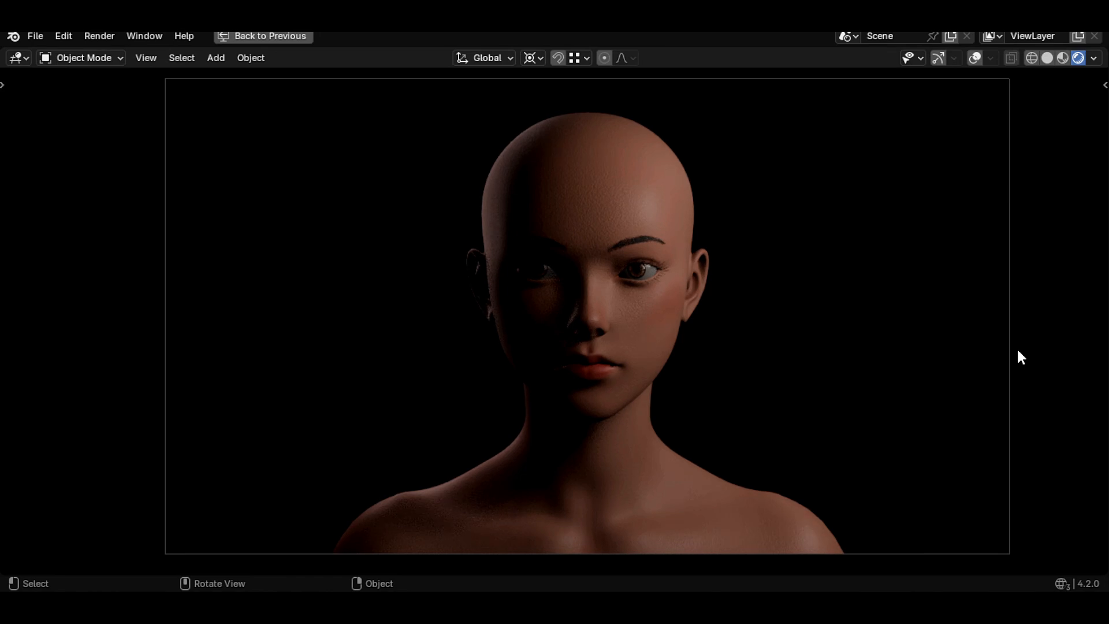
key("ctrl+space")
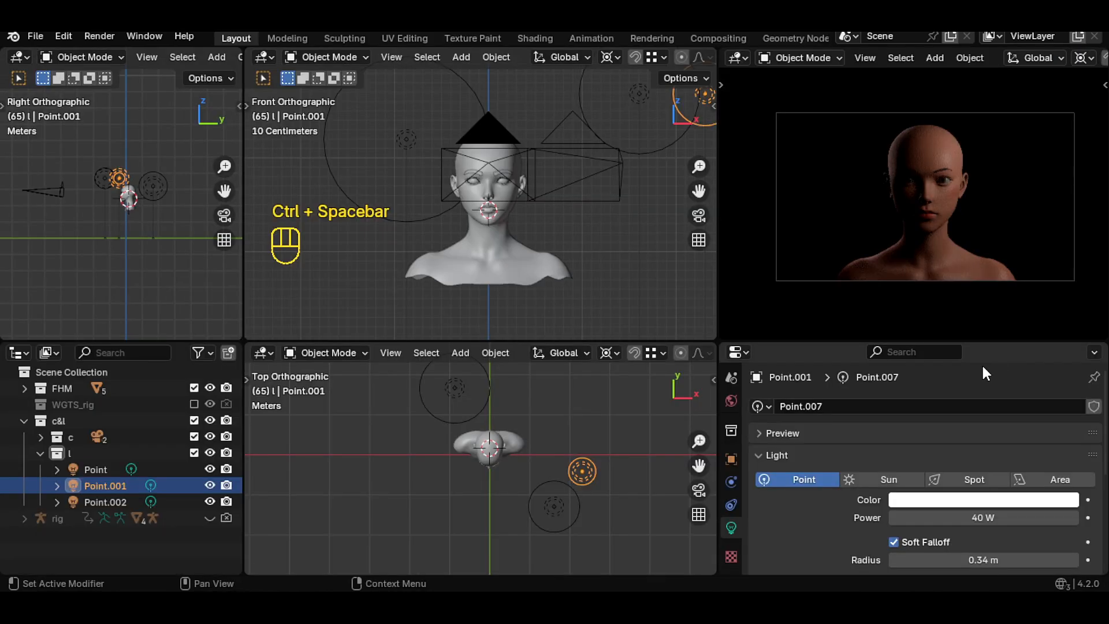
left_click(42, 437)
left_click(131, 469)
key("ctrl+alt+space")
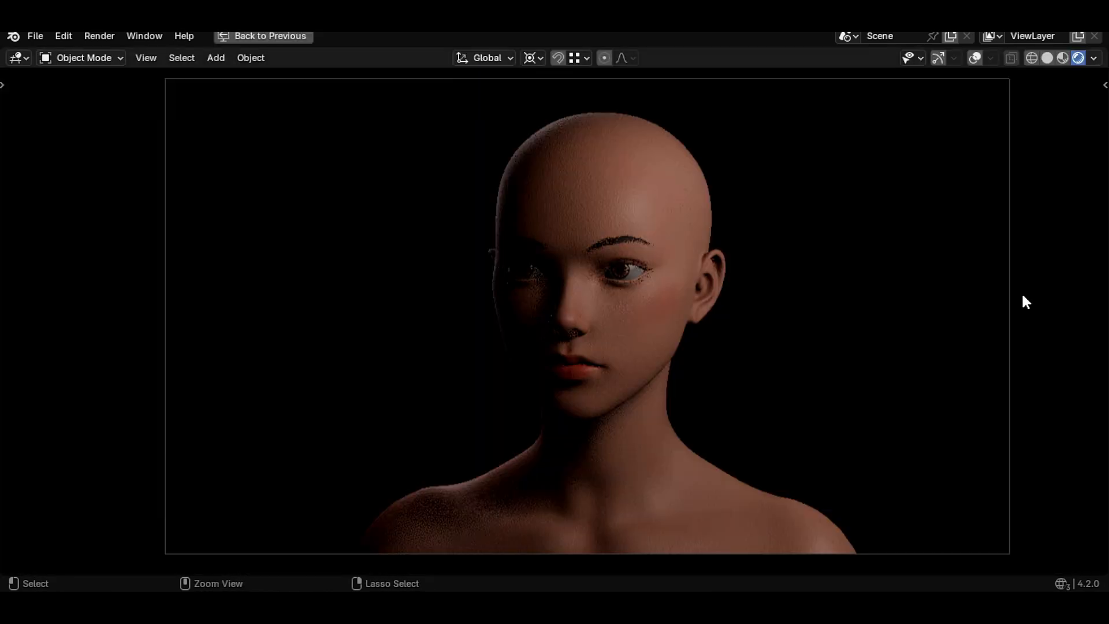
scroll(1039, 305, "up", 1)
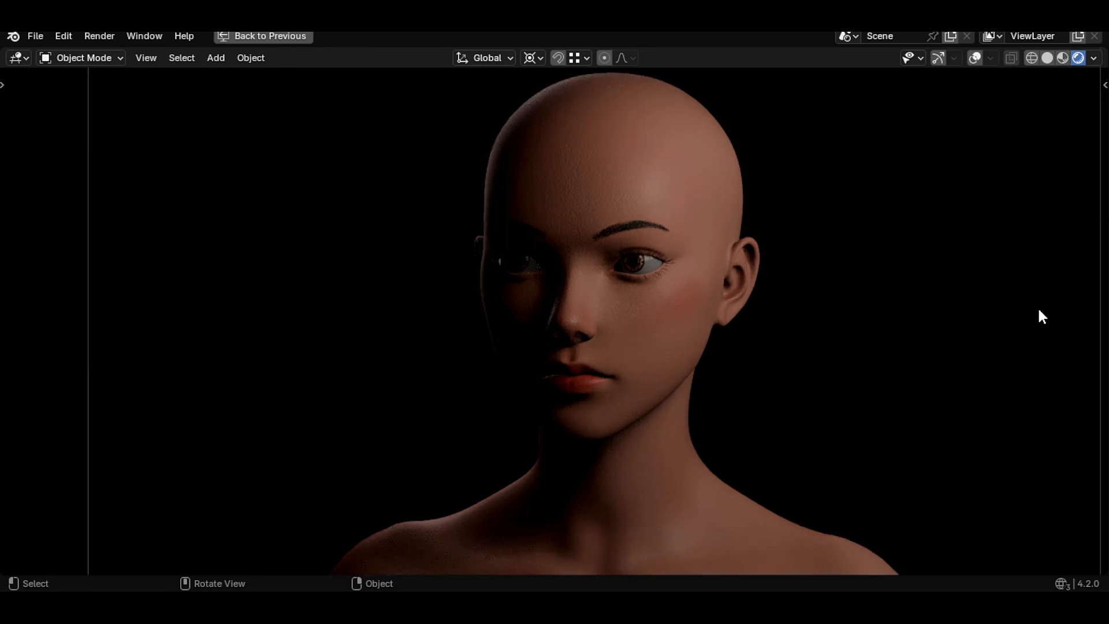
middle_click_drag(1039, 310, 1026, 310, "shift")
scroll(1029, 316, "down", 1)
key("ctrl+space")
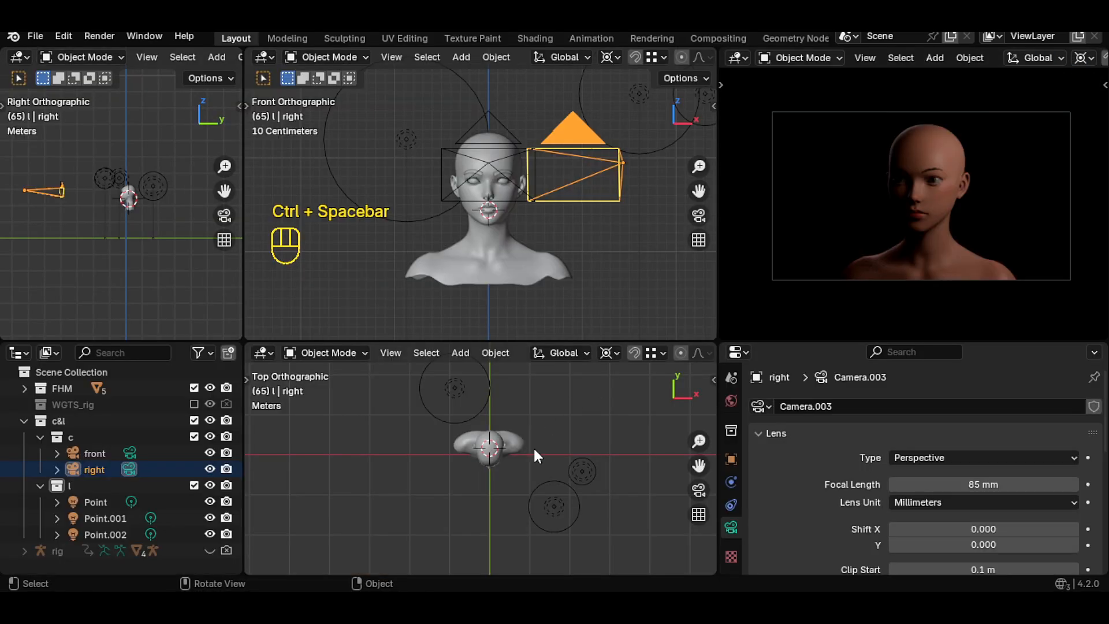
- Move both the front and right cameras slightly down along Z
left_click(580, 202, "shift")
key("g")
key("z")
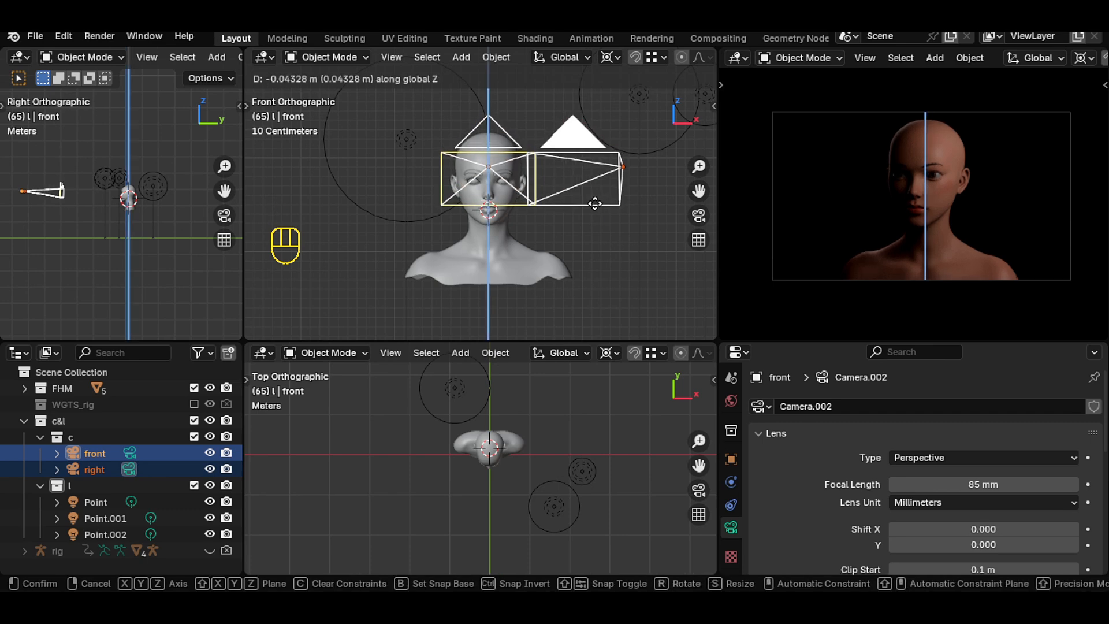
left_click(595, 204)
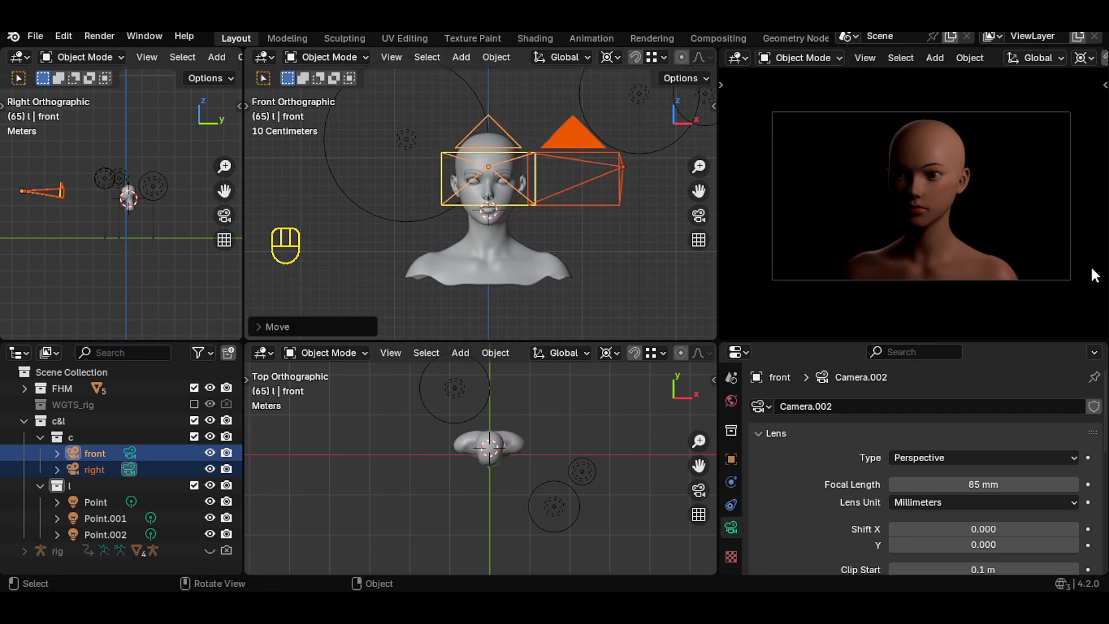
- Reposition both cameras vertically along Z again to refine the framing
key("ctrl+alt+space")
key("ctrl+space")
key("g")
key("z")
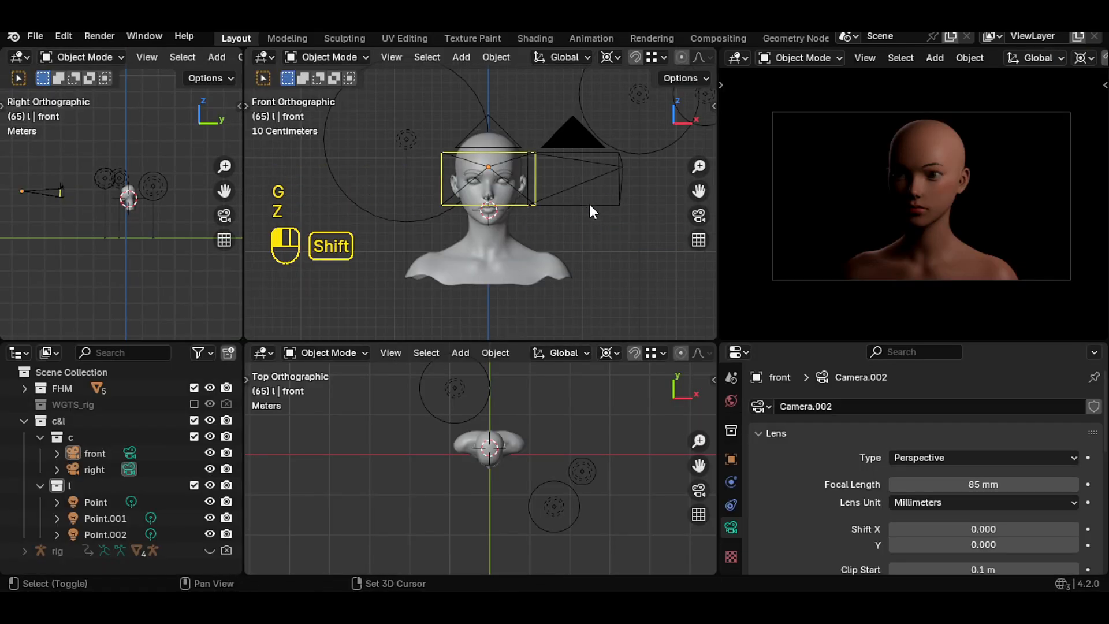
left_click(588, 203, "shift")
left_click(491, 166, "shift")
key("g")
key("z")
left_click(601, 205)
scroll(1056, 60, "down", 10)
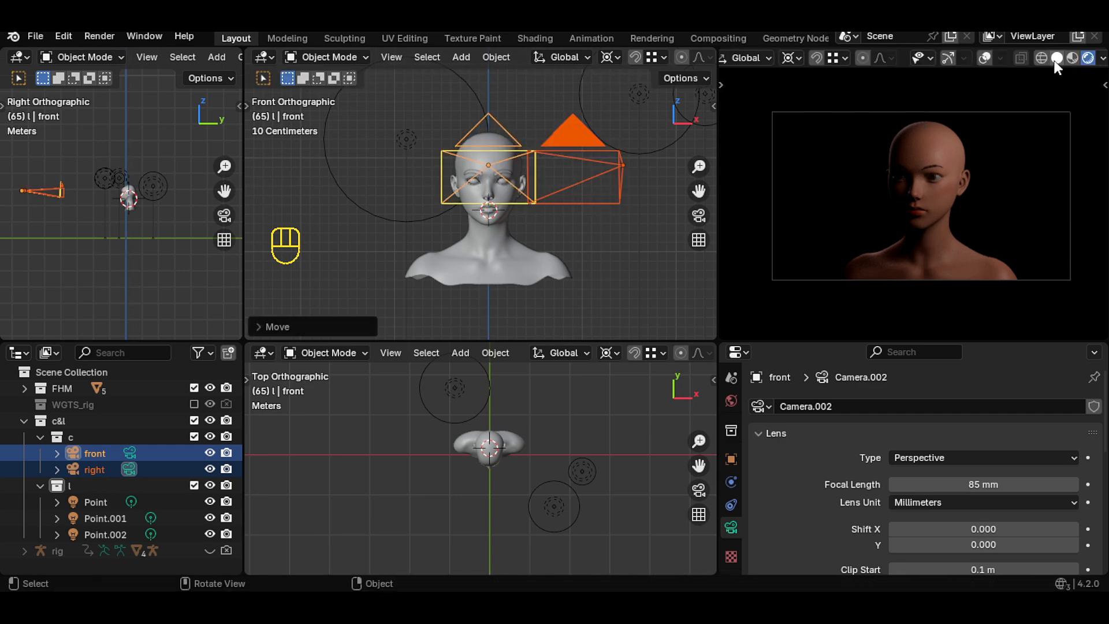
- Check the framing in solid shading while nudging the cameras along Z, then restore rendered shading
left_click(1057, 58)
key("ctrl+alt+space")
key("ctrl+space")
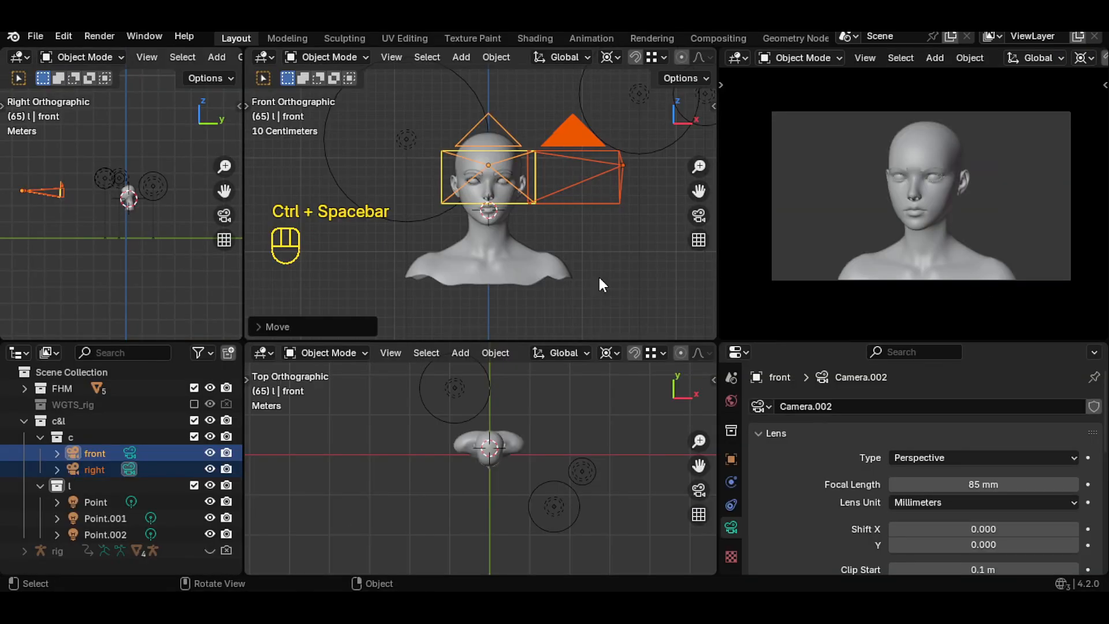
key("g")
key("z")
left_click(531, 227)
scroll(1066, 56, "down", 10)
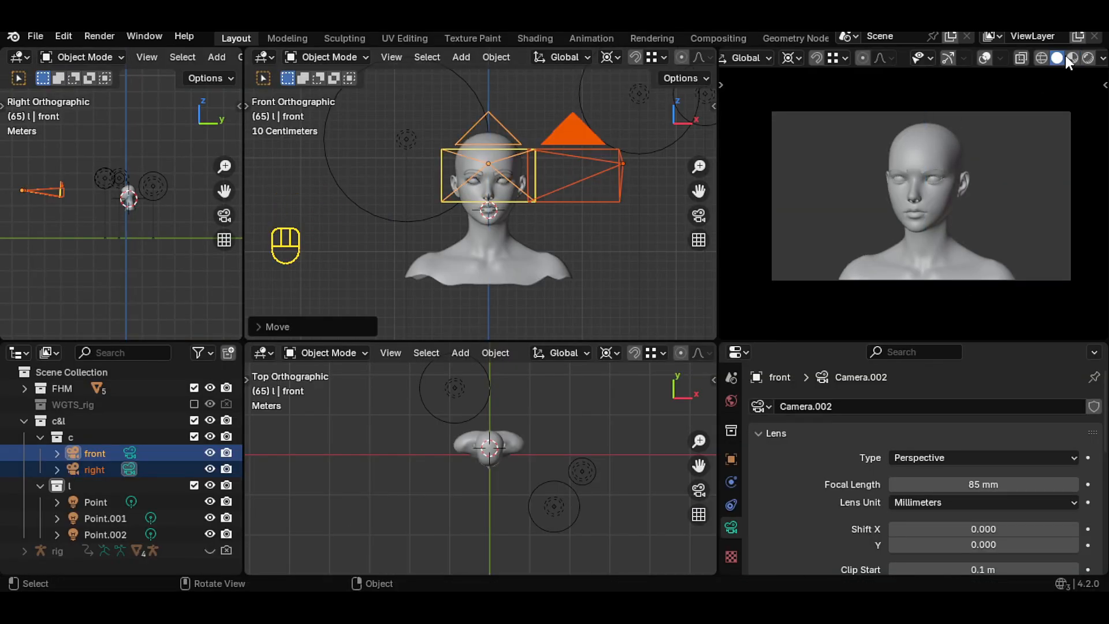
left_click(1077, 58)
- Create a new collection inside the light collection and name it point
left_click(554, 506)
key("c")
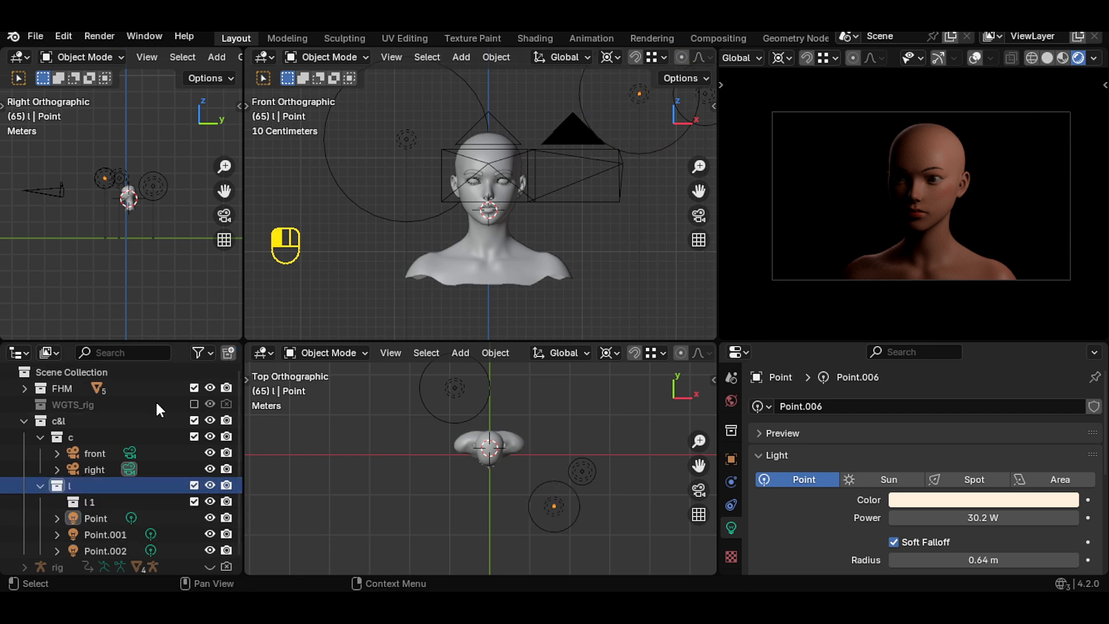
double_click(82, 502)
type("point")
left_click(304, 510)
- Move the three point lights into the point collection
left_click(94, 551)
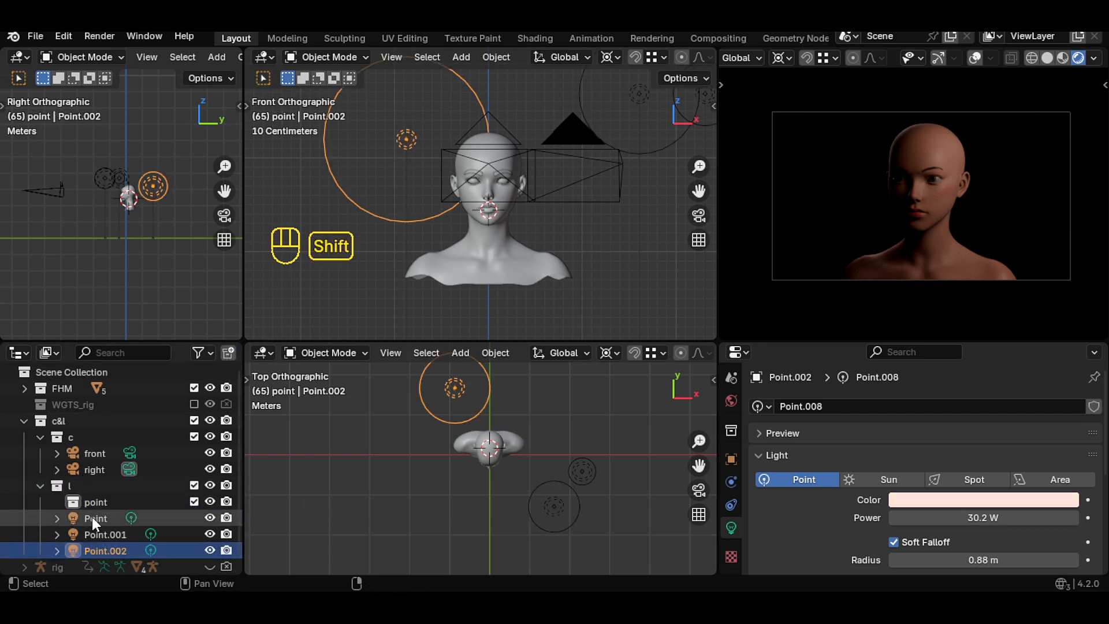
left_click(91, 517, "shift")
left_click_drag(90, 516, 97, 501)
- Hide the point collection and add a new collection named area
left_click(57, 502)
left_click(62, 487)
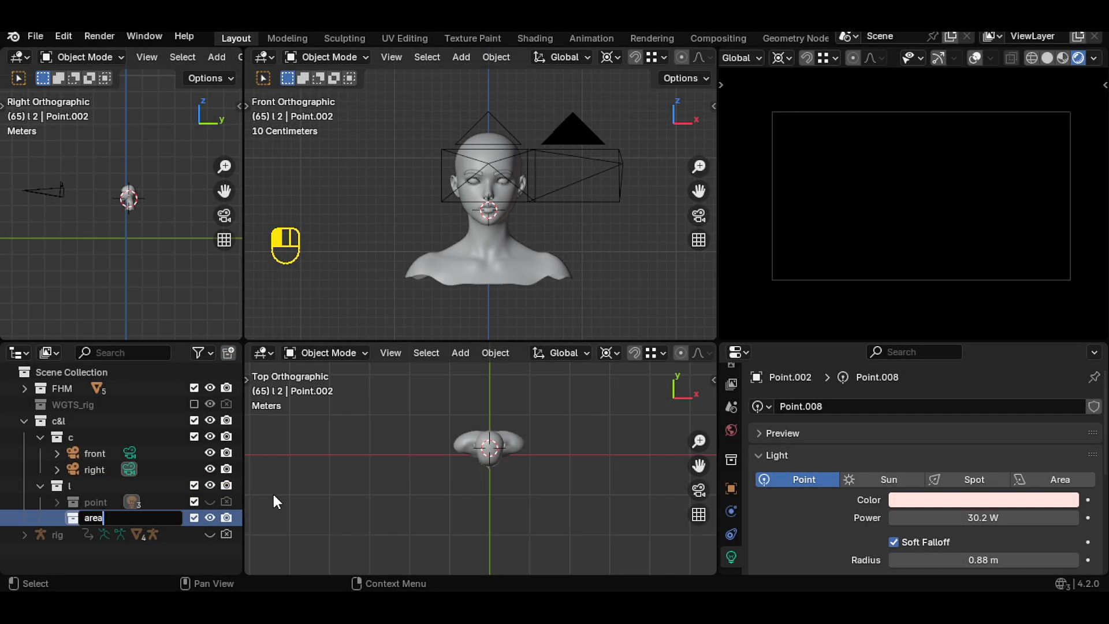
key("Return")
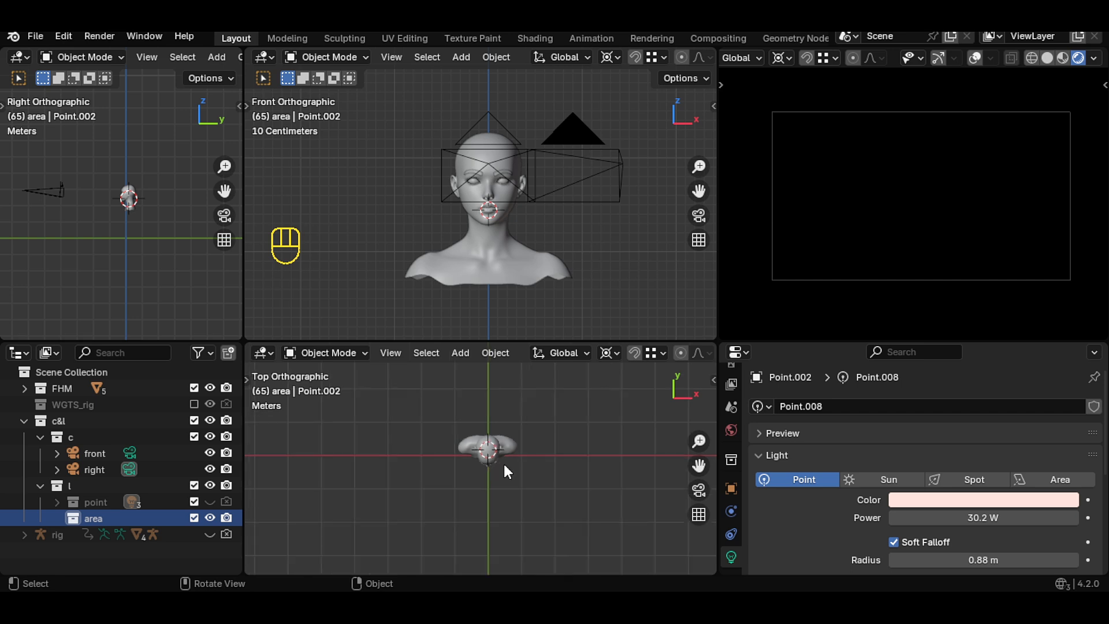
- Add an area light to the area collection
key("shift+a")
mouse_move(505, 463)
left_click(574, 513)
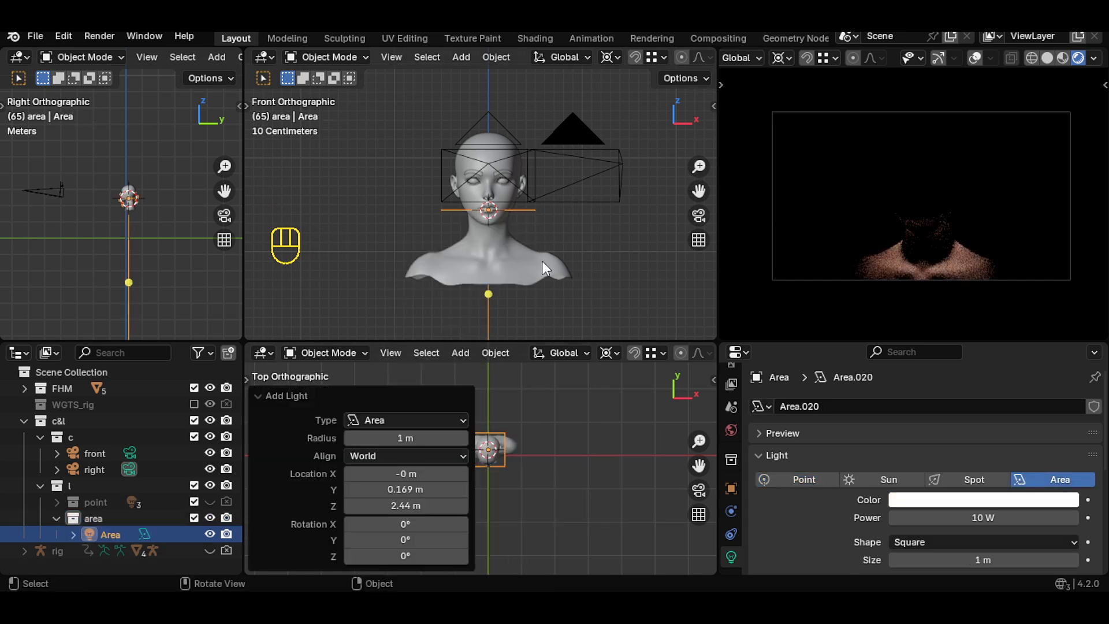
- Raise the area light along Z above the head and adjust its height
key("g")
key("z")
left_click(540, 160)
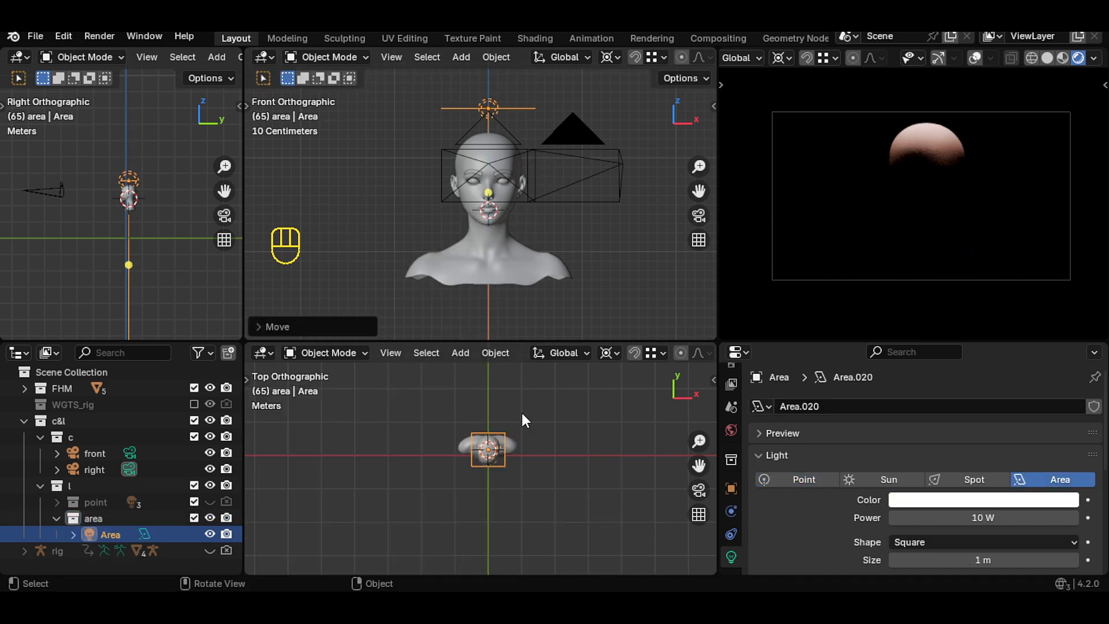
key("g")
key("z")
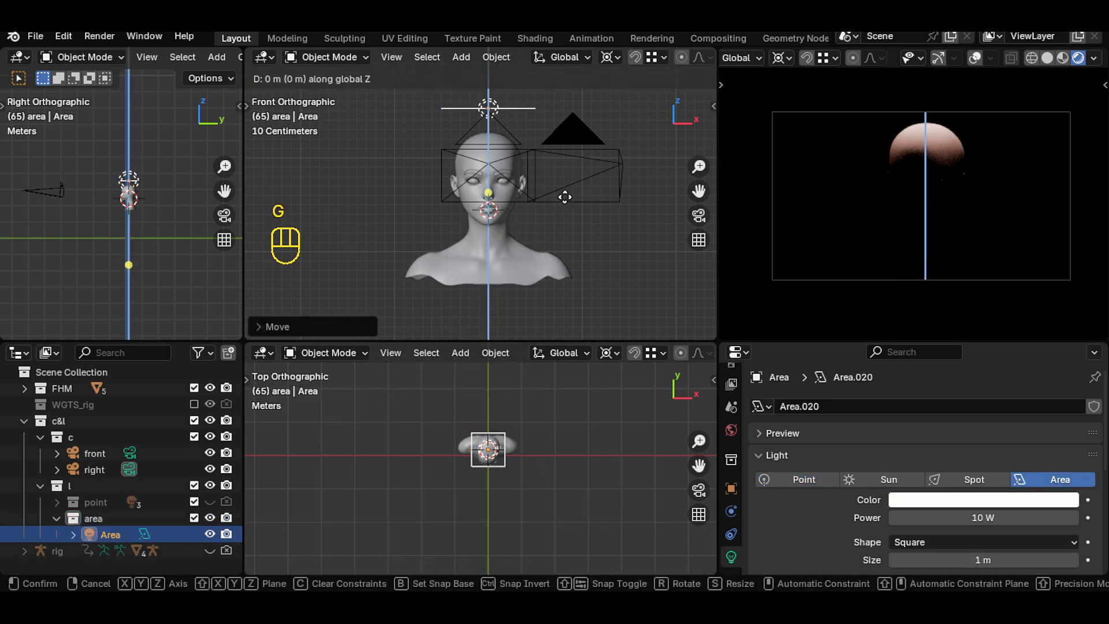
left_click(569, 180)
- Rotate the area light about 65° and shift it about 0.58 m along X so it aims at the face from the side
key("r")
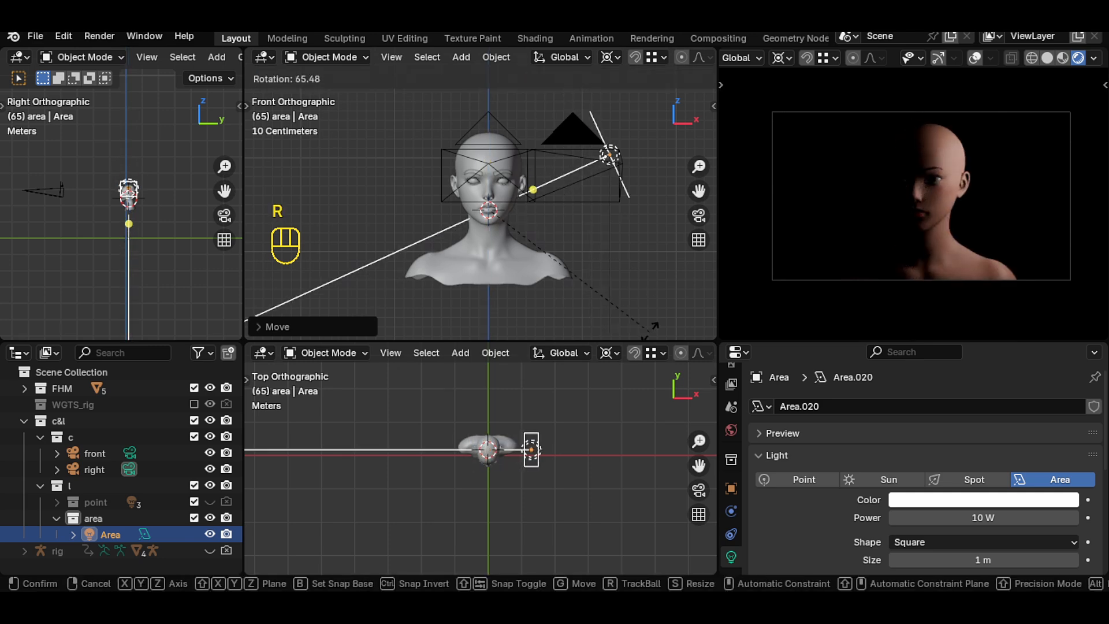
left_click(638, 326)
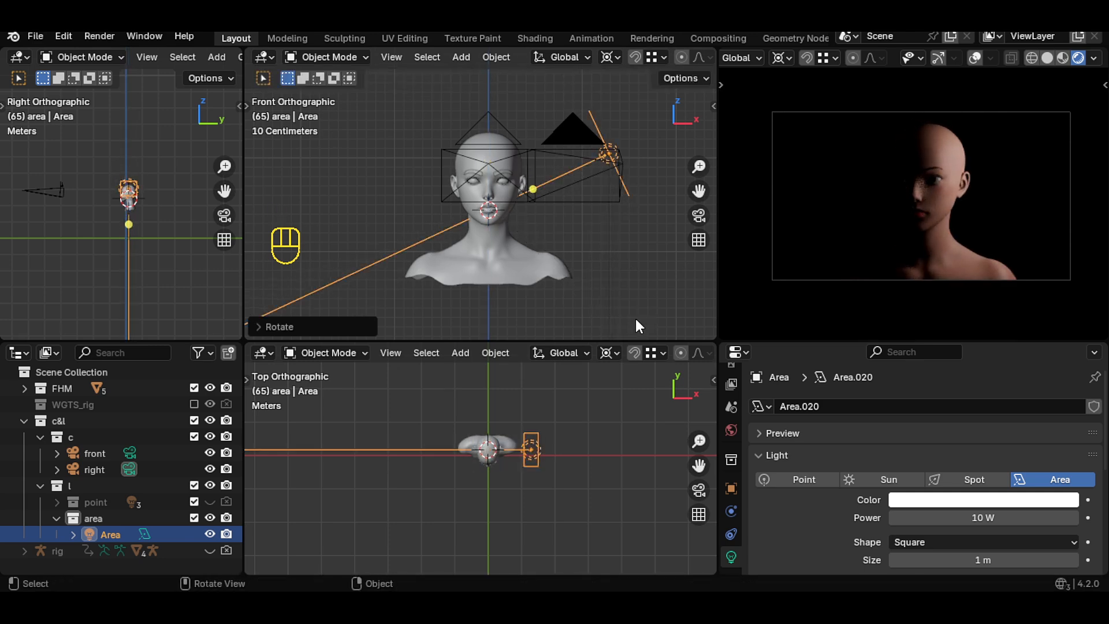
key("g")
key("x")
left_click(607, 442)
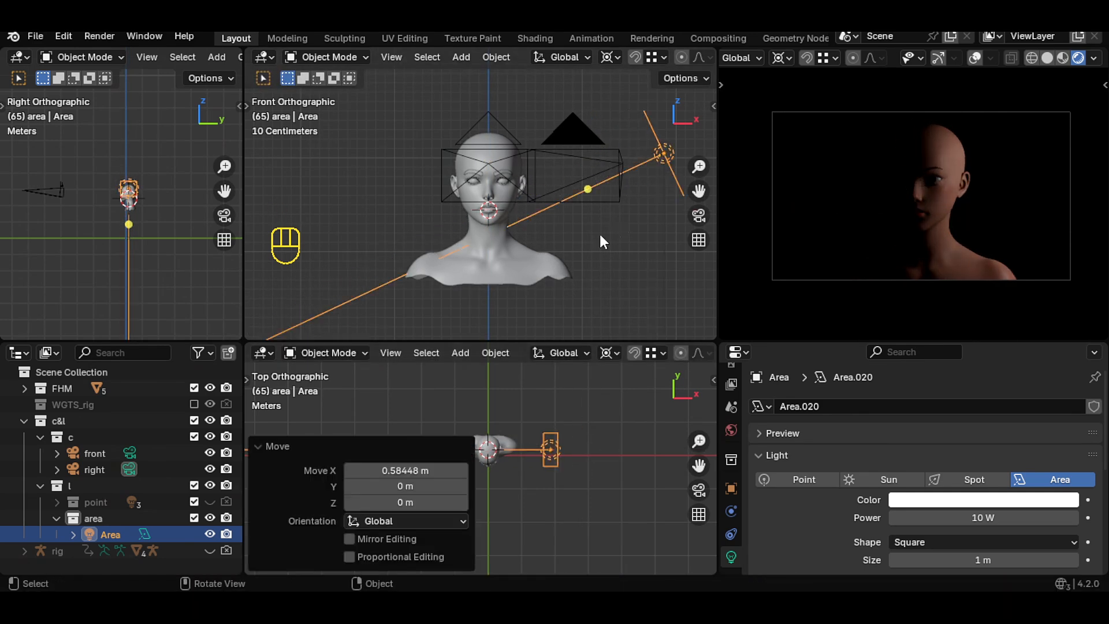
key("r")
left_click(617, 259)
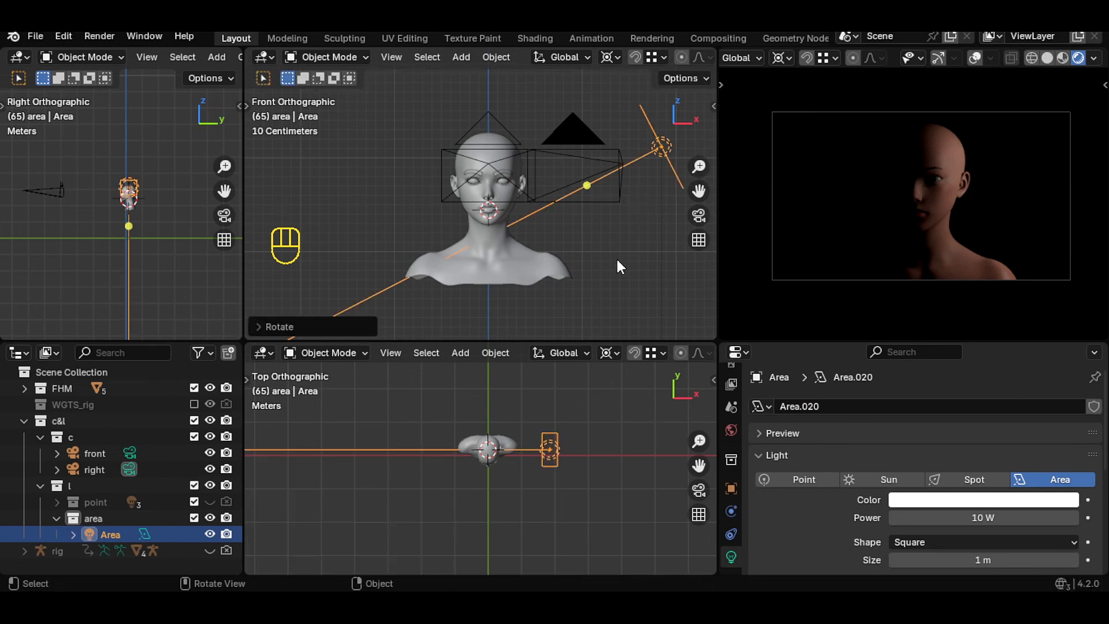
- Duplicate the area light and rotate the copy about −141° around to the opposite back side of the head
key("shift+d")
key("r")
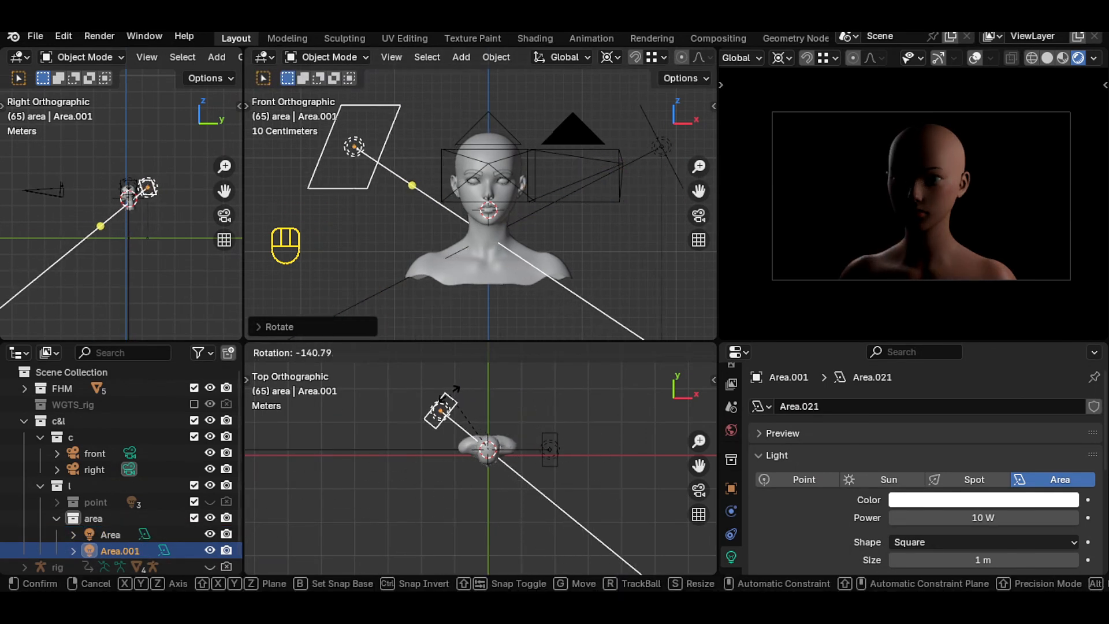
left_click(455, 389)
- Rotate the first area light about −6° around Z
left_click(550, 453)
key("r")
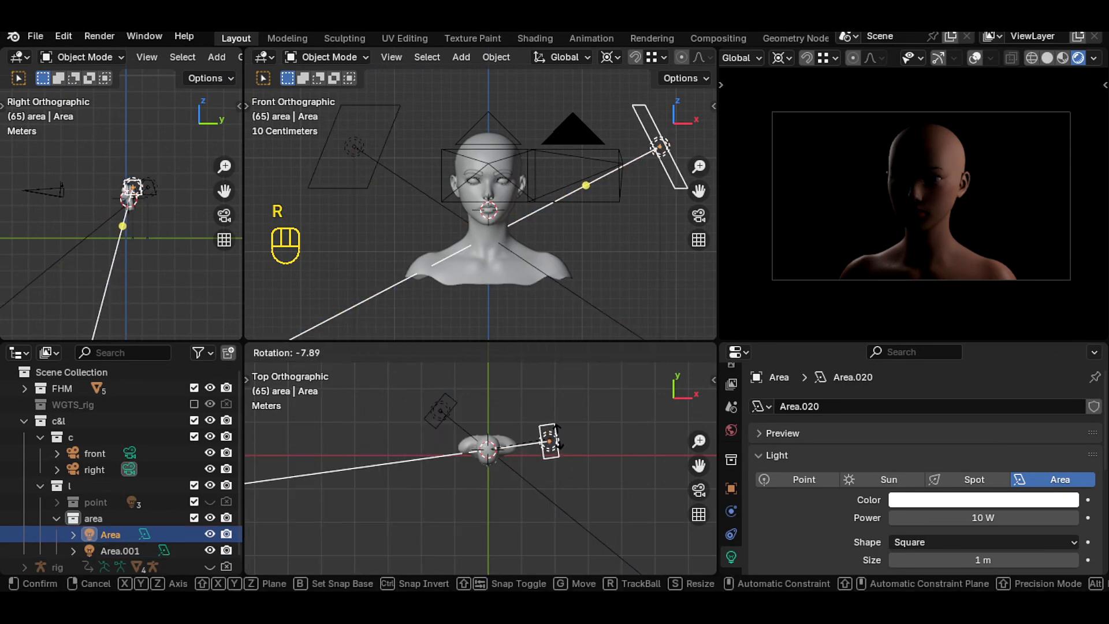
left_click(561, 435)
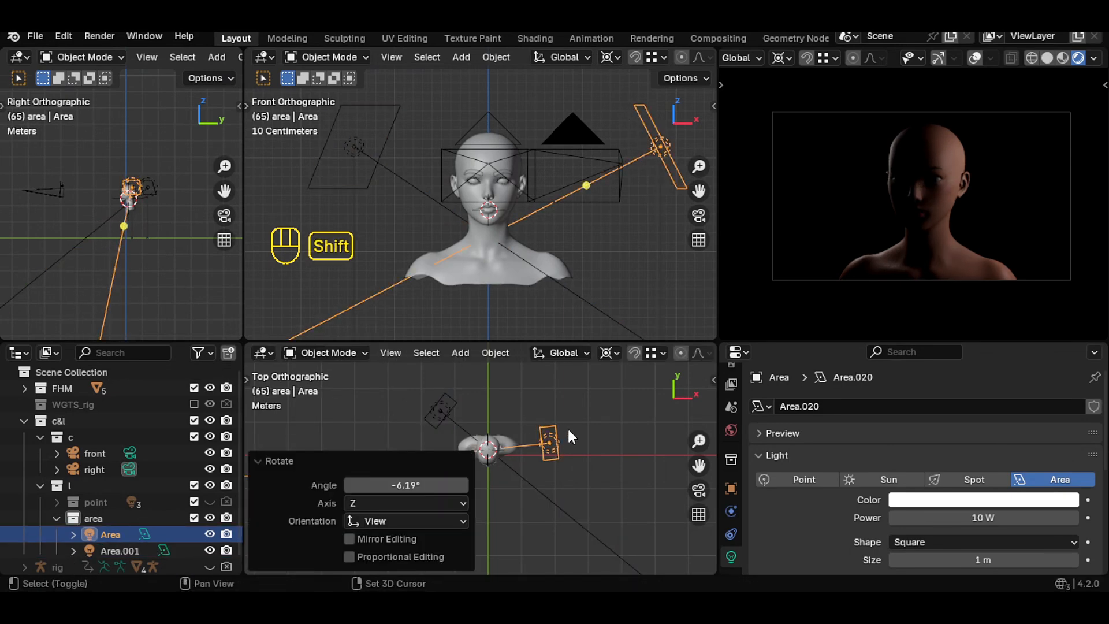
- Duplicate the first area light and rotate the copy about 14° around Z
key("shift+d")
key("r")
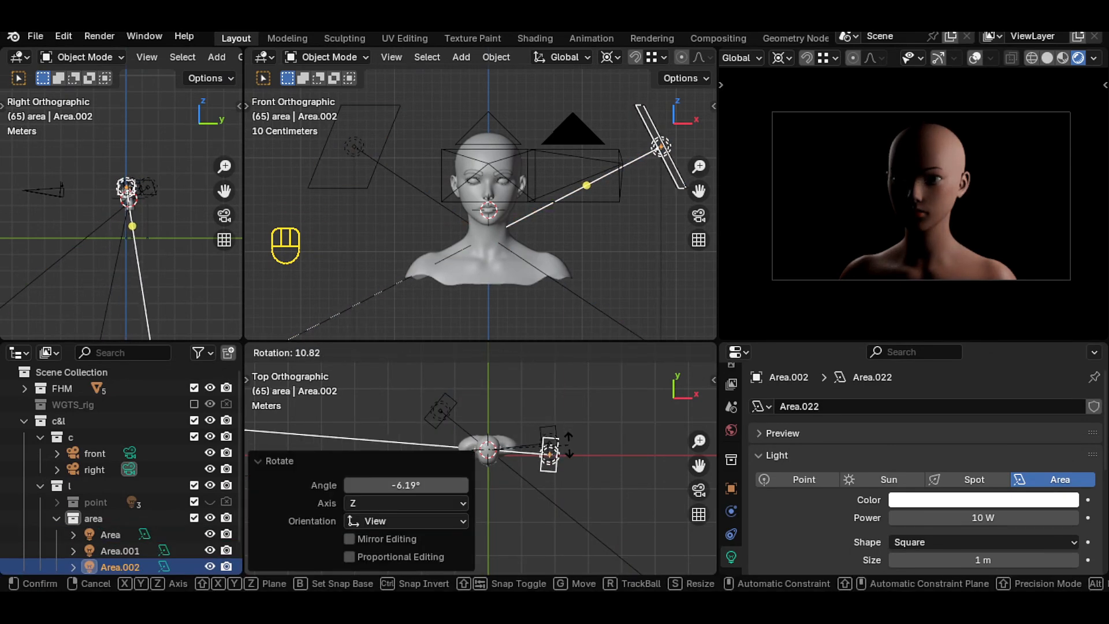
left_click(568, 449)
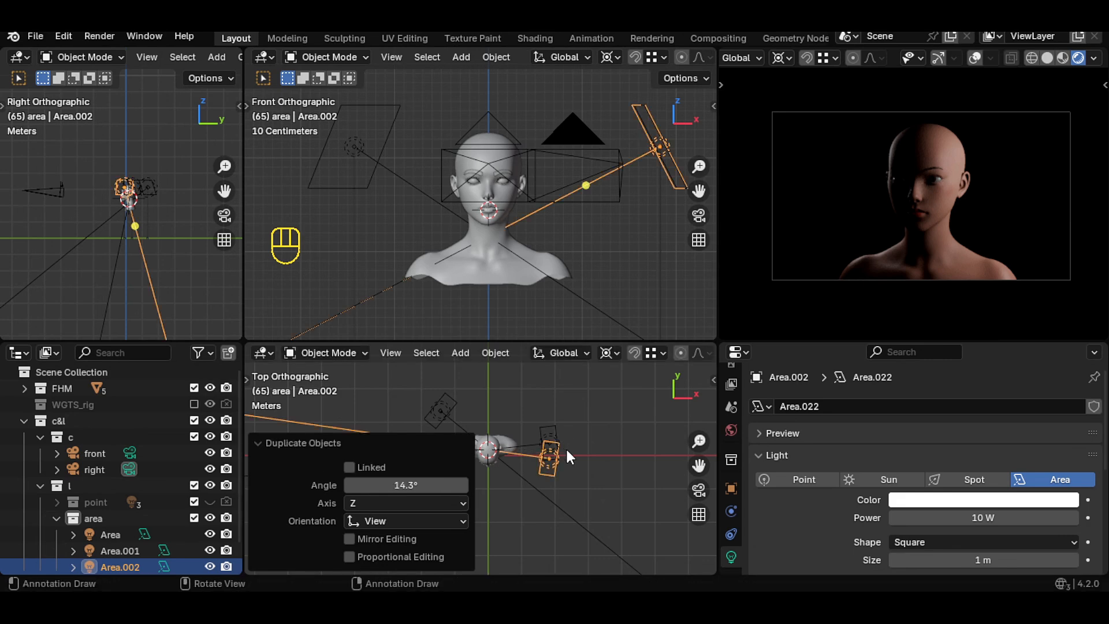
- Preview the area-light setup in the maximized camera view
key("ctrl+space")
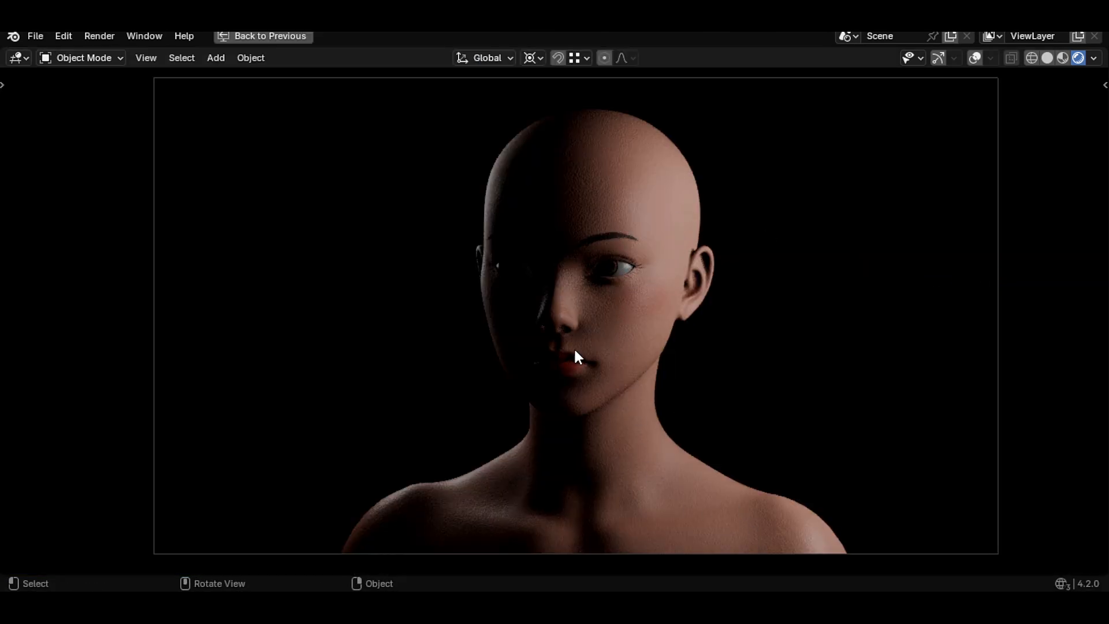
scroll(573, 348, "up", 5)
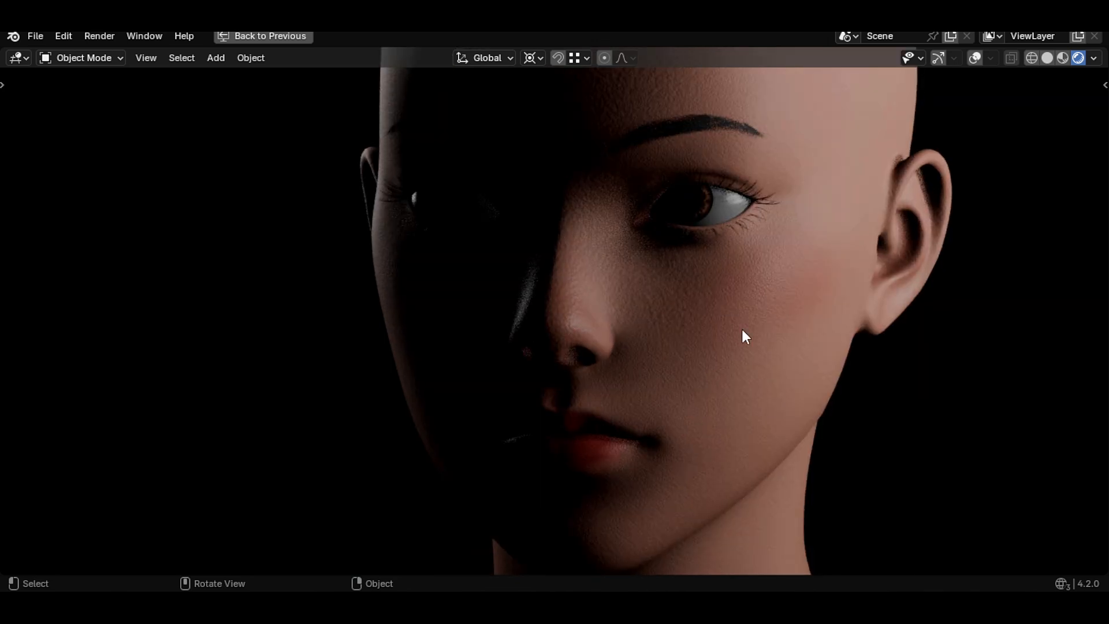
scroll(858, 341, "down", 5)
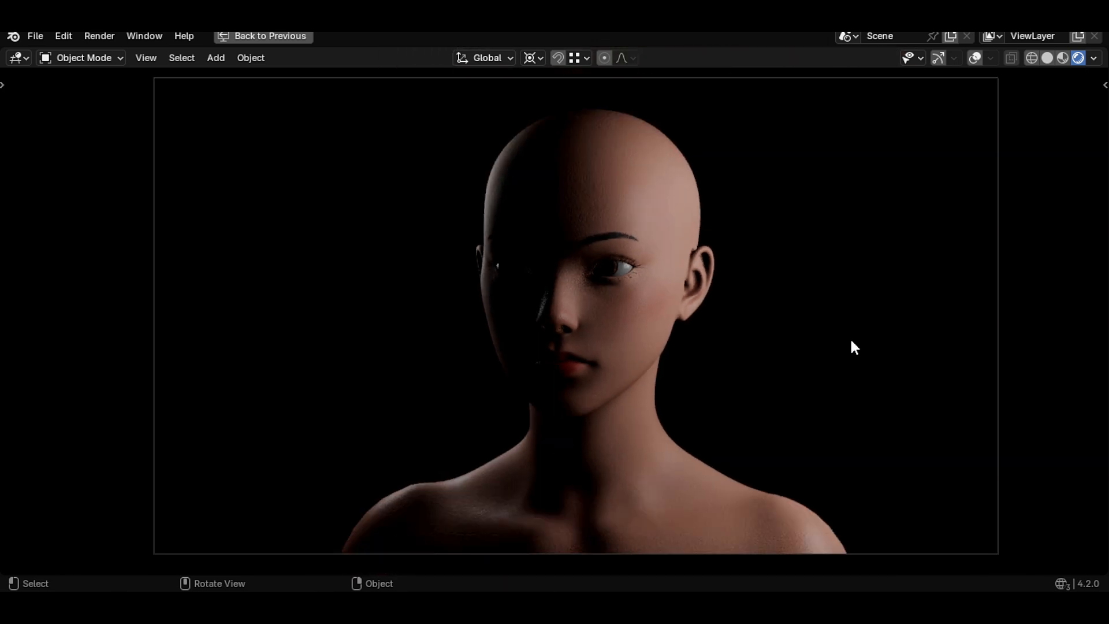
key("ctrl+space")
- Hide the area collection and show the point collection to compare both rigs in the camera view
left_click(57, 518)
left_click(210, 518)
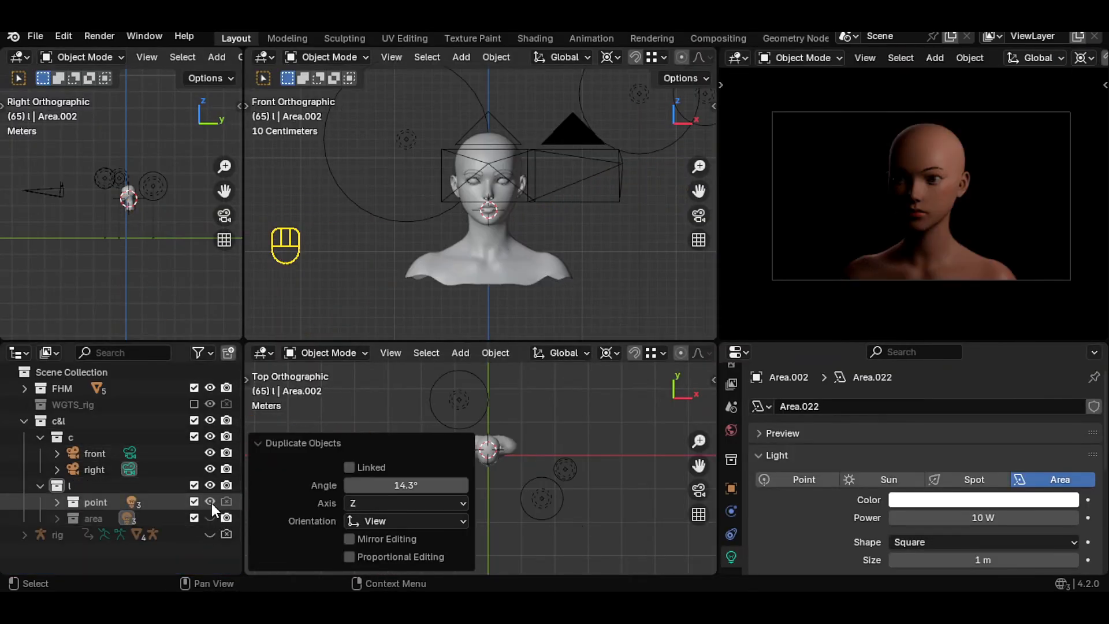
left_click(210, 516)
left_click(210, 502)
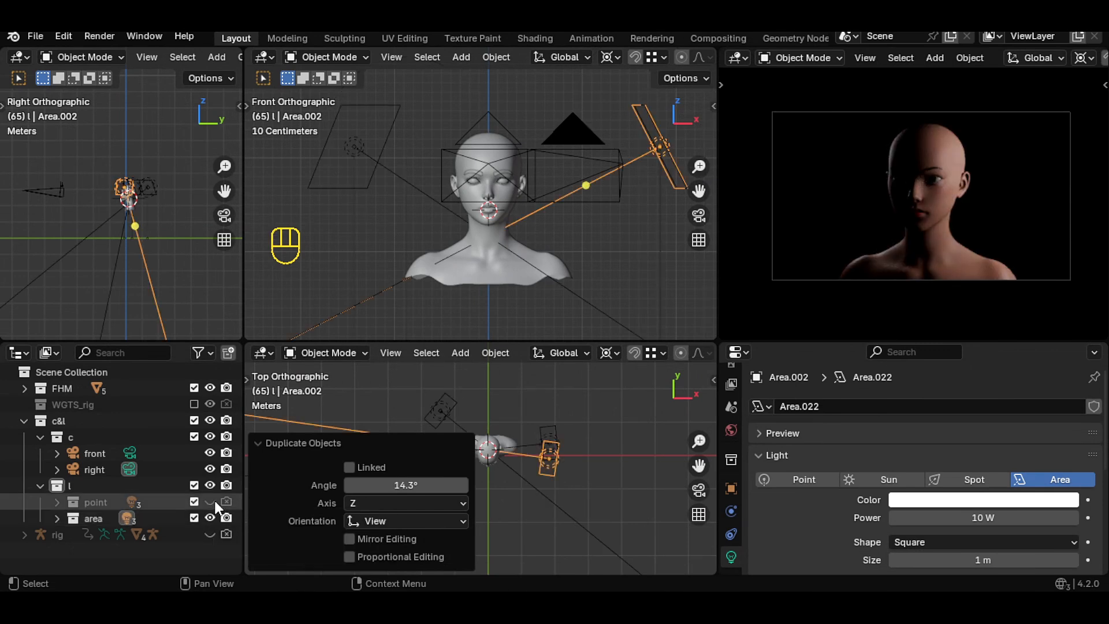
key("ctrl+space")
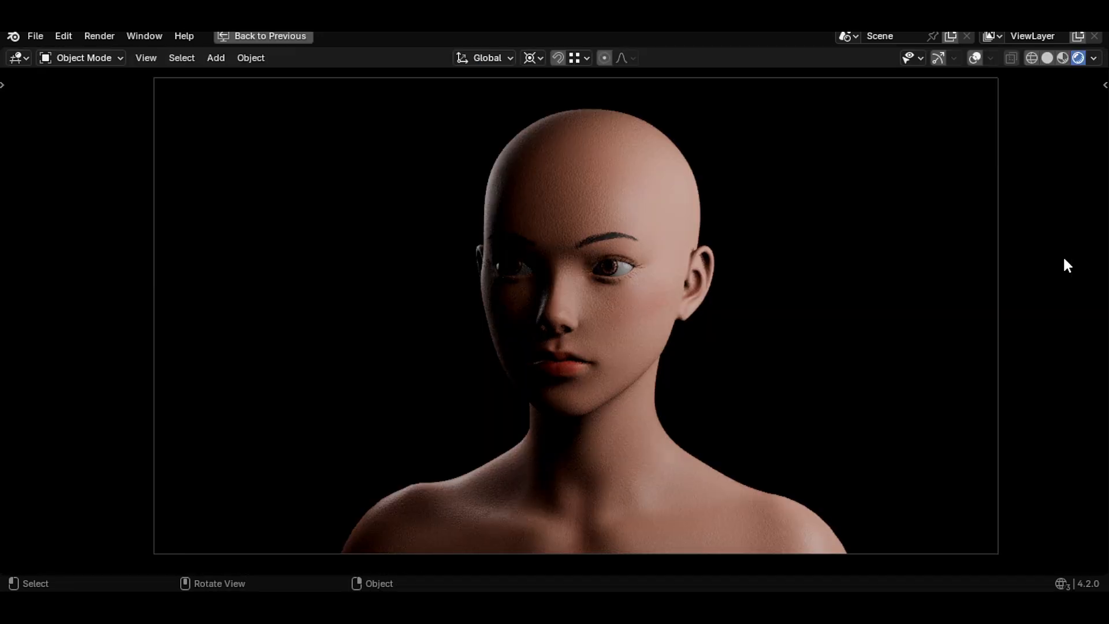
key("ctrl+space")
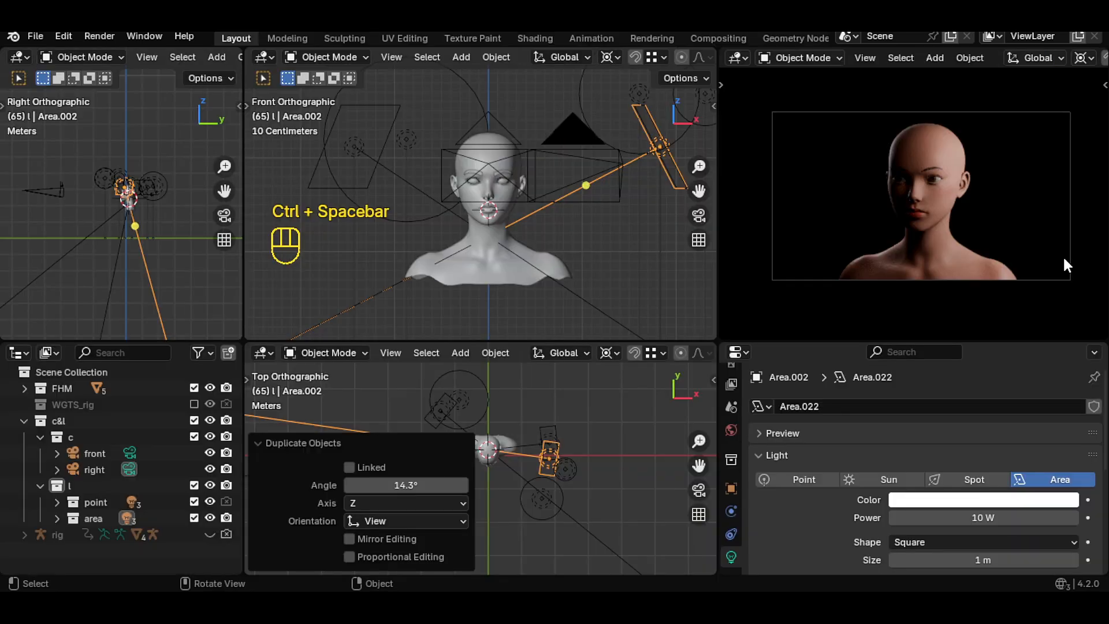
- Hide both light collections and create a new collection for another lighting set
left_click(210, 517)
left_click(210, 502)
left_click(227, 353)
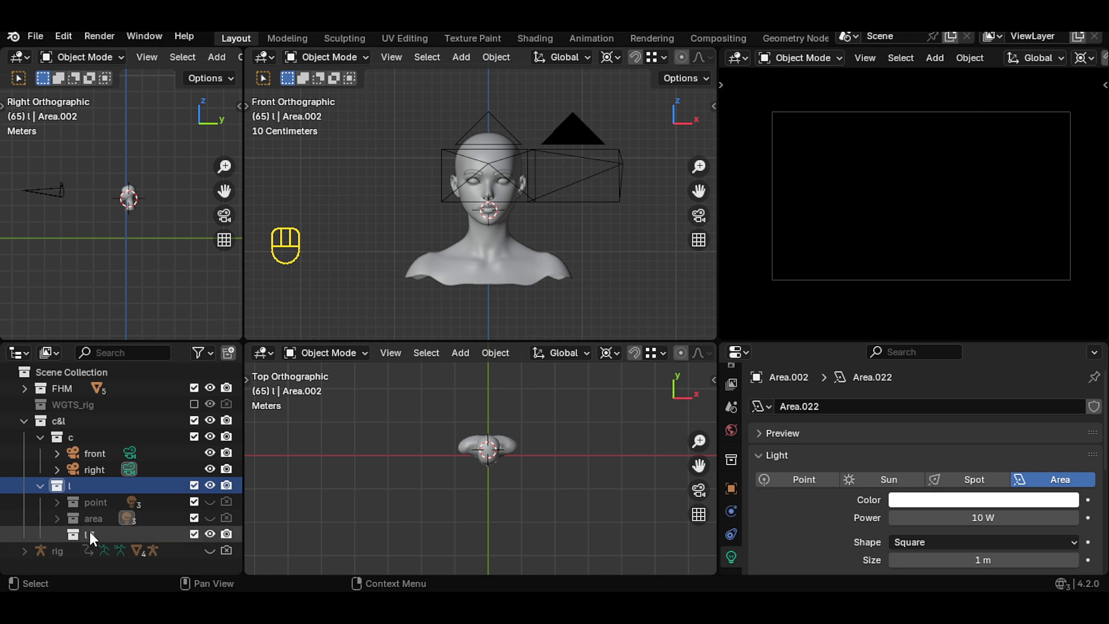
- Rename the new collection to effects
double_click(91, 533)
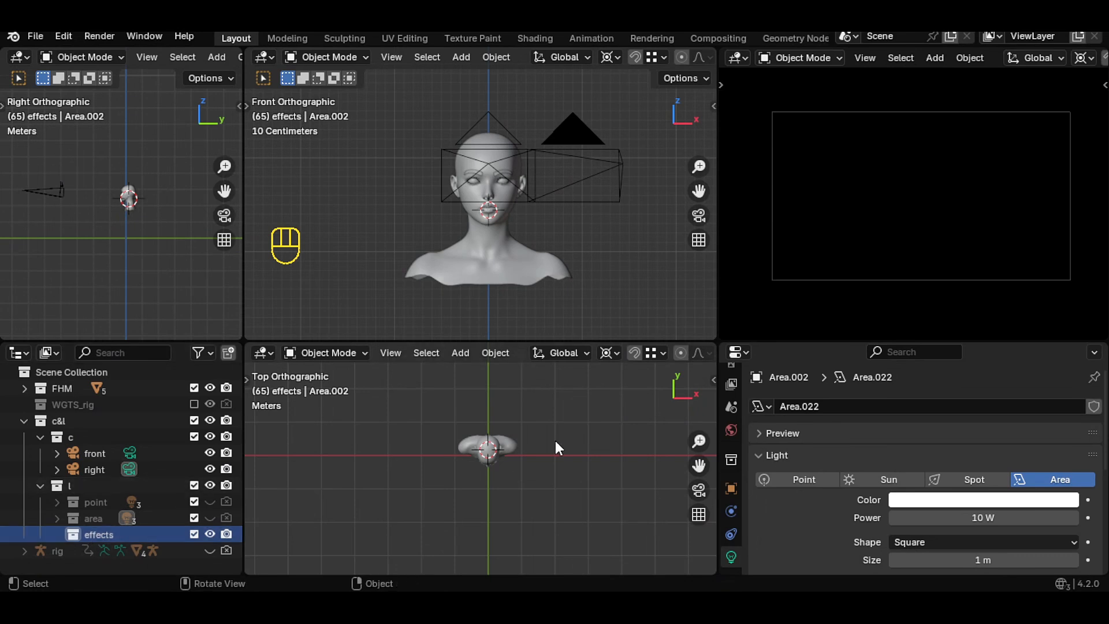
- Add a plane, scale it about 5.4 times and lower it about 1.17 m along Z
key("shift+a")
mouse_move(495, 234)
left_click(624, 236)
key("s")
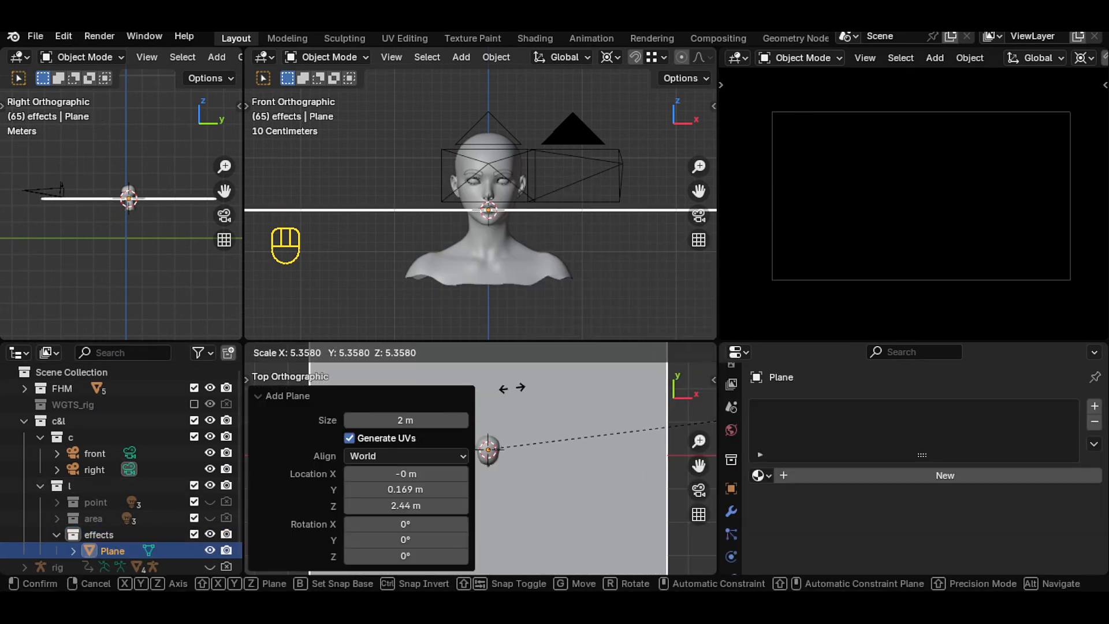
left_click(513, 386)
key("g")
key("z")
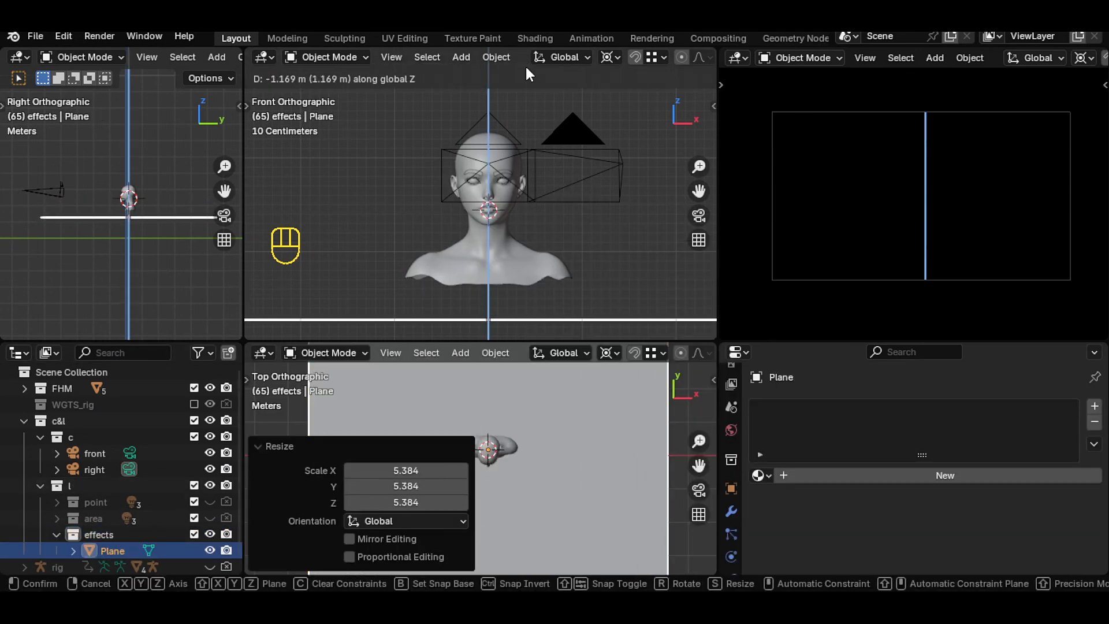
left_click(523, 355)
- Extrude the plane's back edge upward about 2.67 m to form a backdrop wall
key("Tab")
key("2")
key("e")
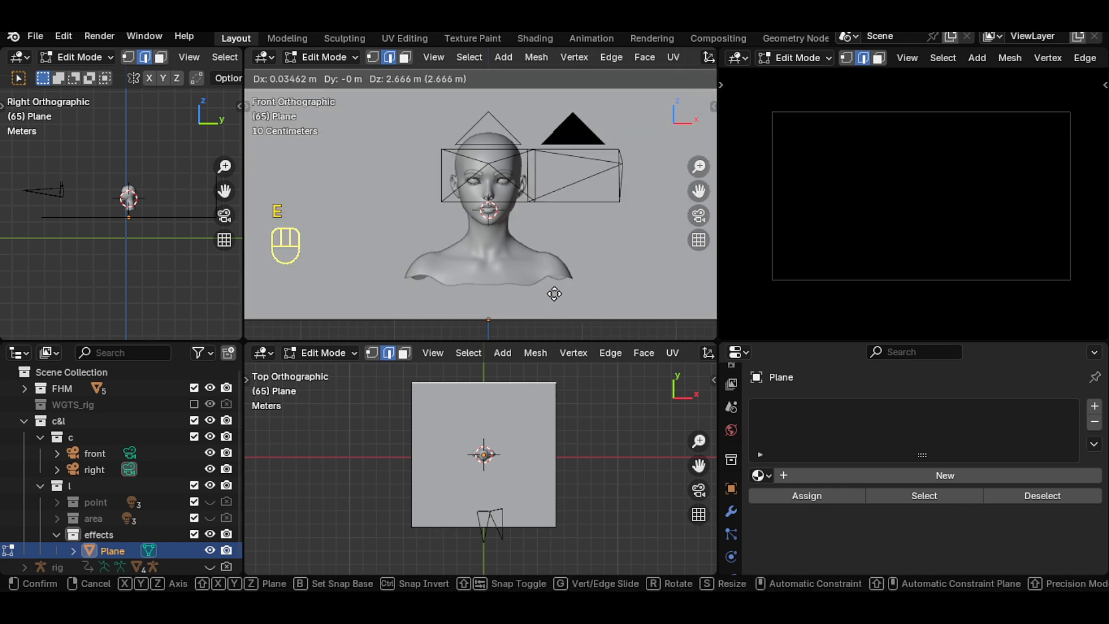
left_click(540, 359)
- Bevel the backdrop's bend edge with a 0.21 m offset and 16 segments
scroll(213, 58, "down", 10)
left_click_drag(224, 191, 160, 295)
left_click(146, 57)
key("1")
key("ctrl+b")
scroll(168, 297, "up", 10)
scroll(167, 298, "up", 3)
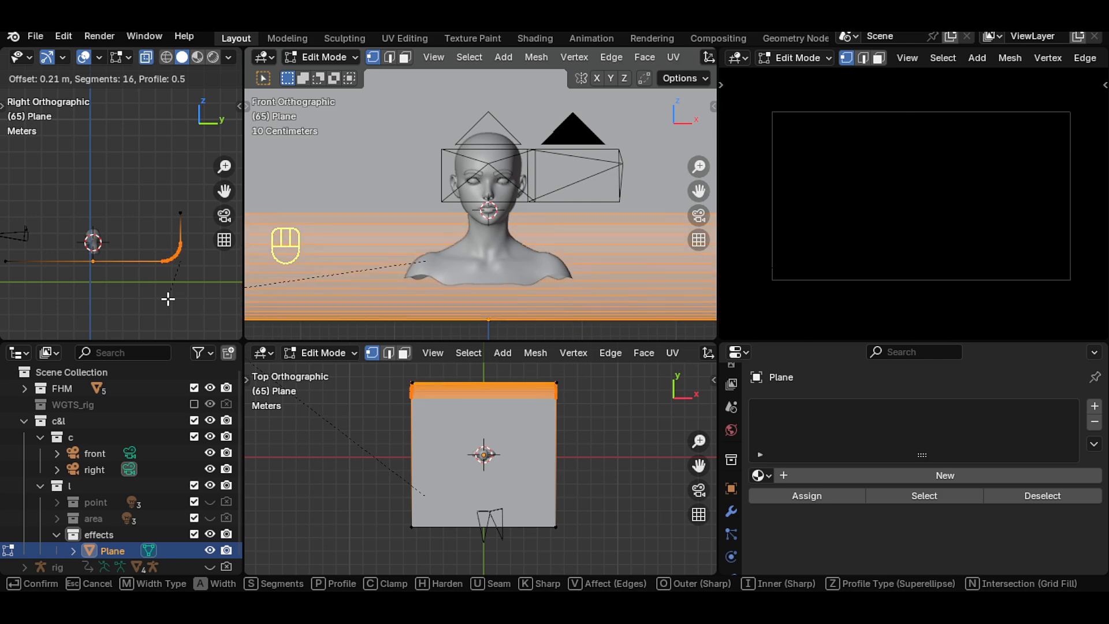
left_click(168, 299)
- Shade the backdrop smooth
key("Tab")
right_click(388, 213)
left_click(384, 213)
- Move the entire backdrop geometry along Z within edit mode
key("Tab")
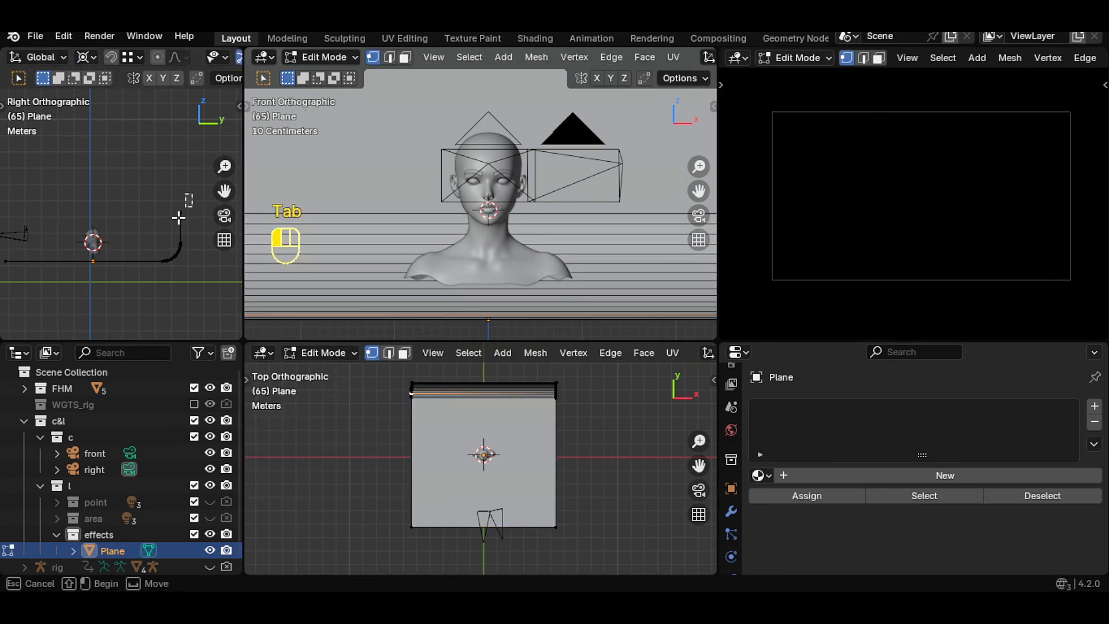
key("a")
key("g")
key("z")
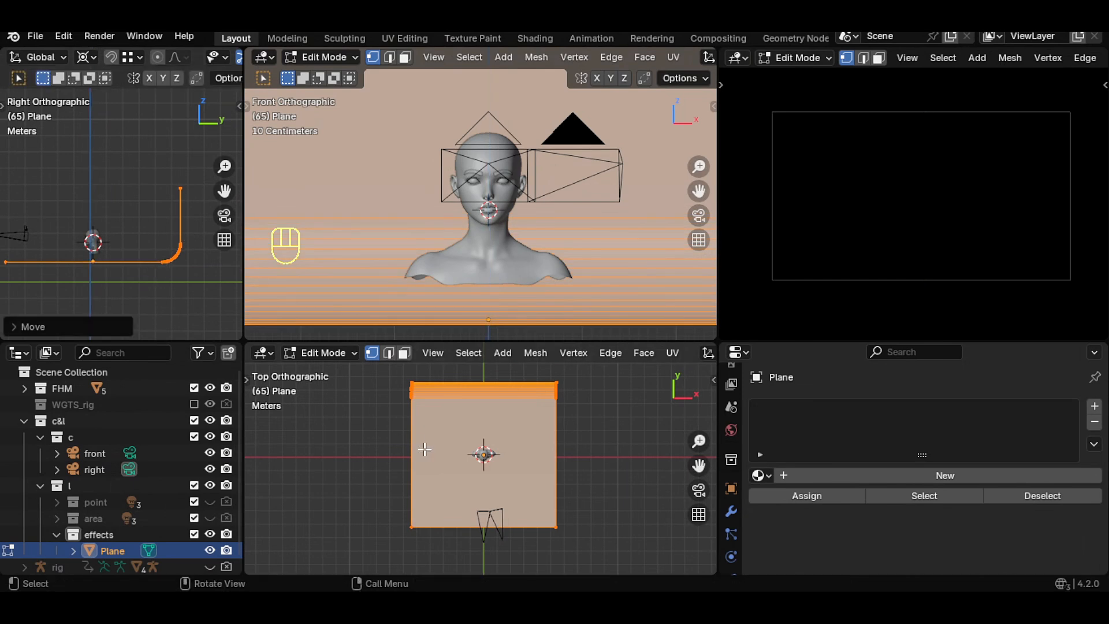
left_click(153, 267)
key("Tab")
- Add a point light to the effects collection
scroll(616, 223, "down", 2)
left_click_drag(699, 190, 691, 167)
scroll(616, 223, "up", 2)
left_click(87, 533)
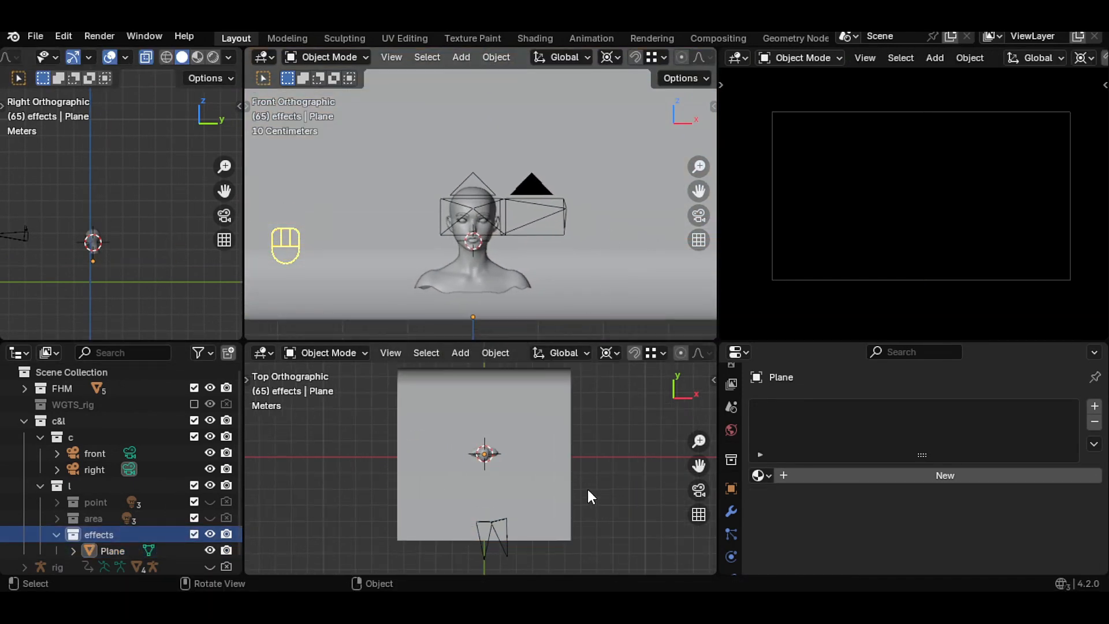
key("shift+a")
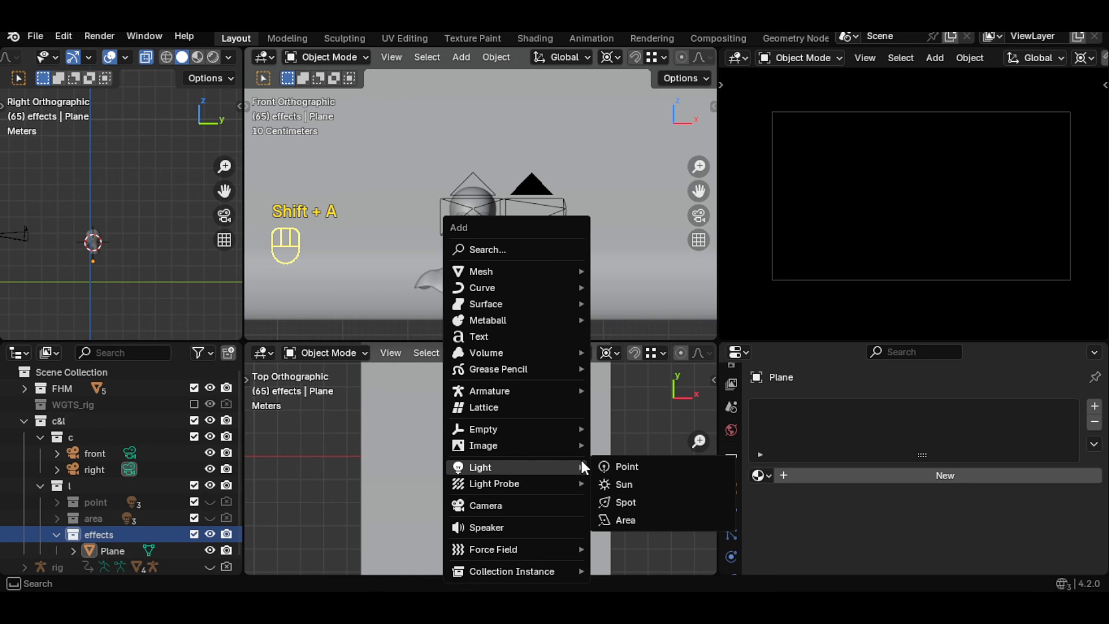
left_click(617, 467)
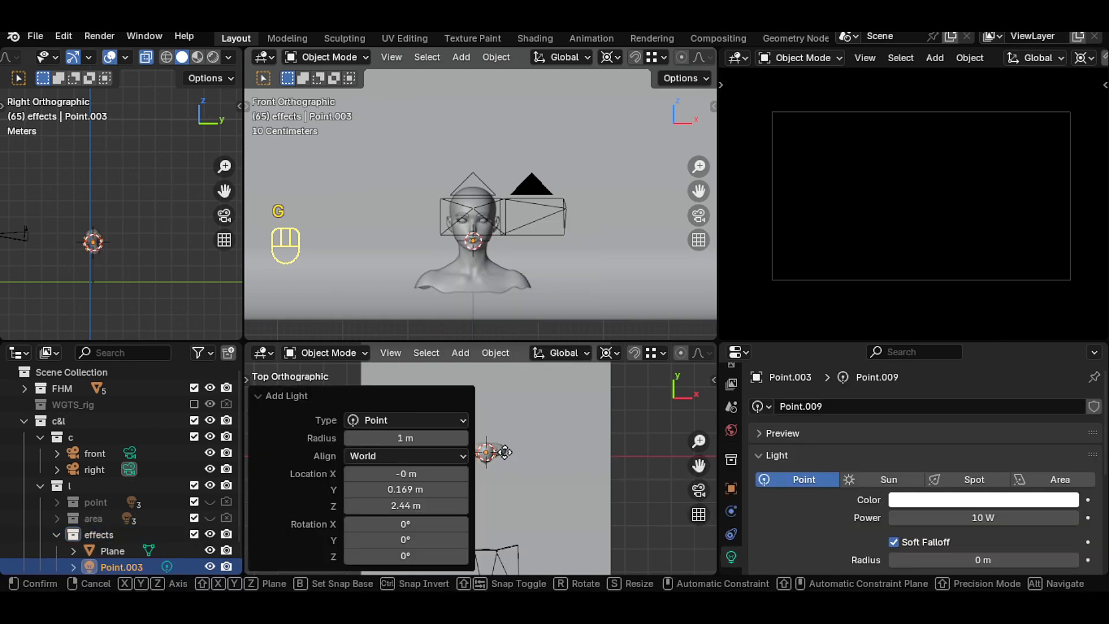
- Move the point light about 3.75 m along Y behind the head
key("g")
key("y")
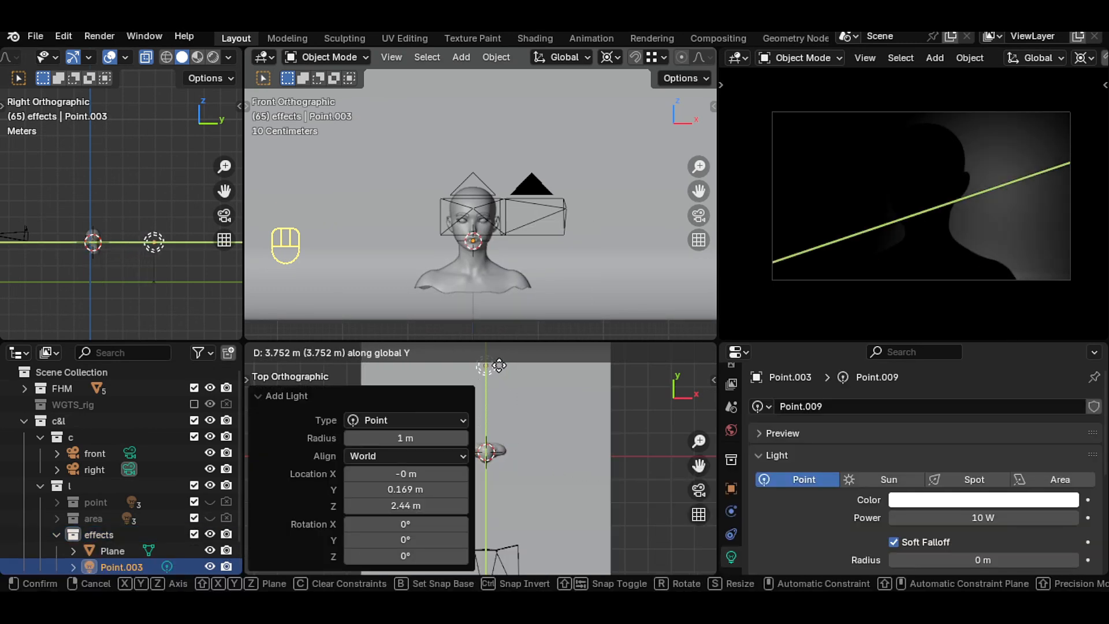
left_click(499, 365)
left_click(258, 450)
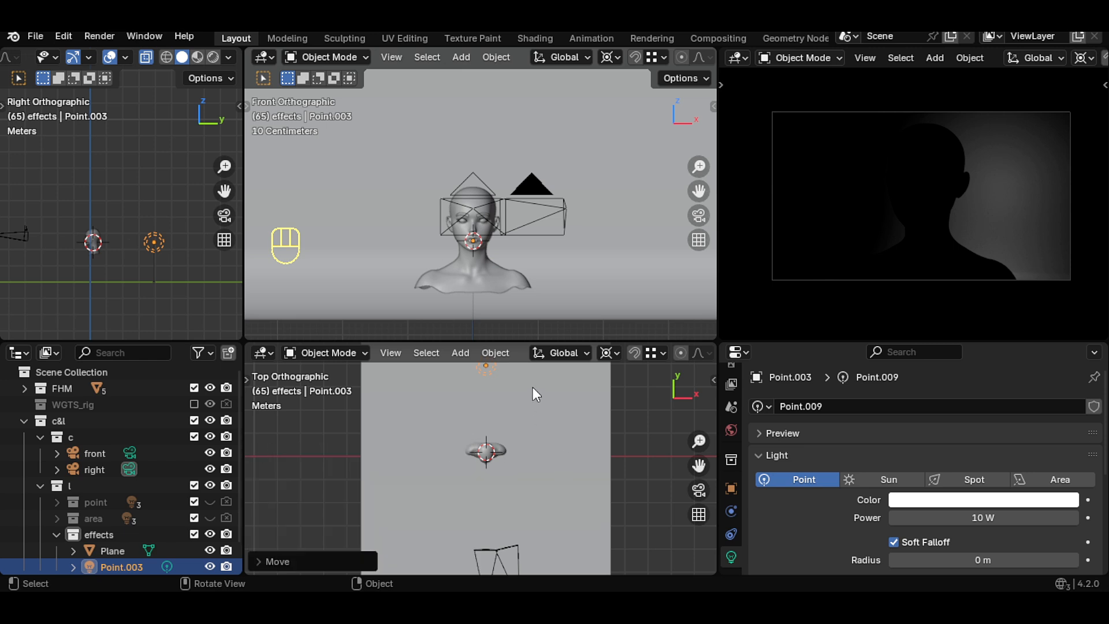
- Reposition the point light by rotating it about 12.6° and shifting it about 0.54 m
key("r")
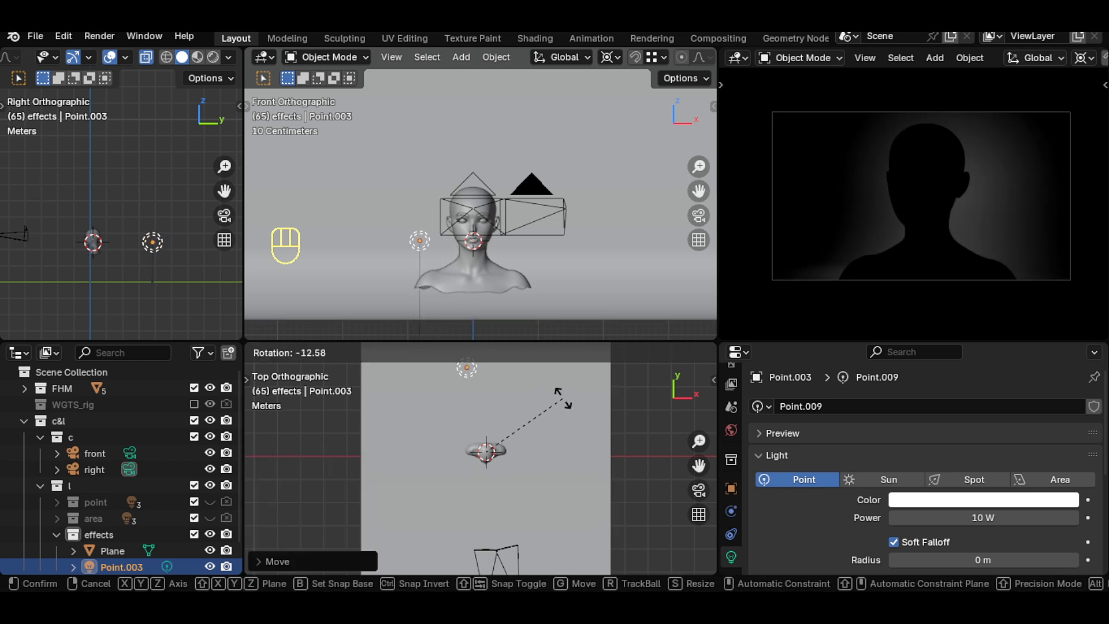
left_click(556, 397)
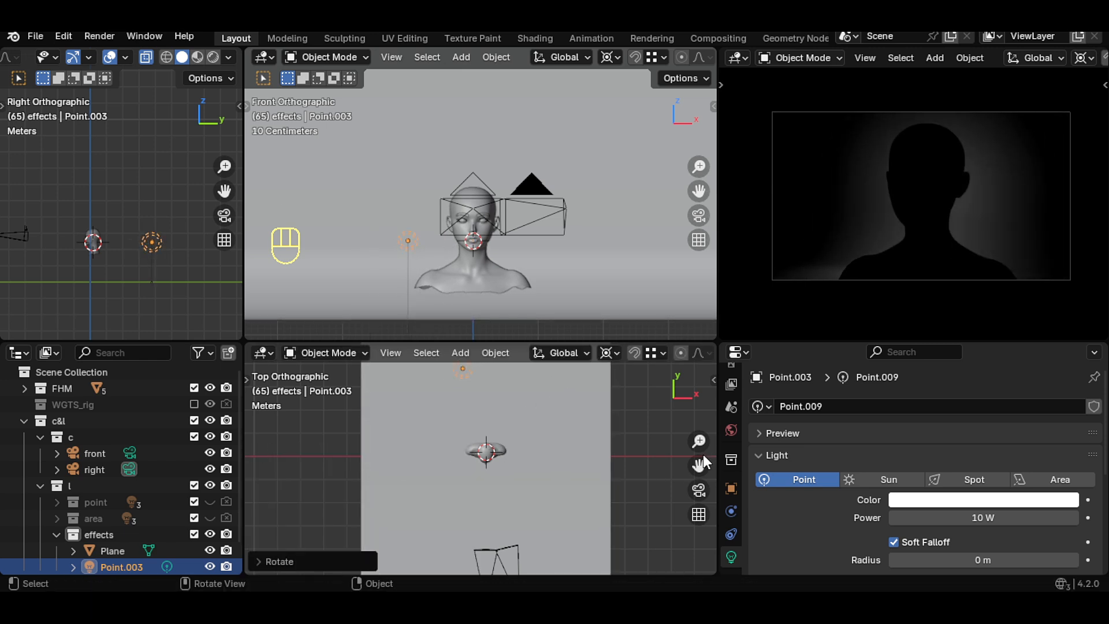
middle_click_drag(517, 384, 527, 458, "shift")
key("g")
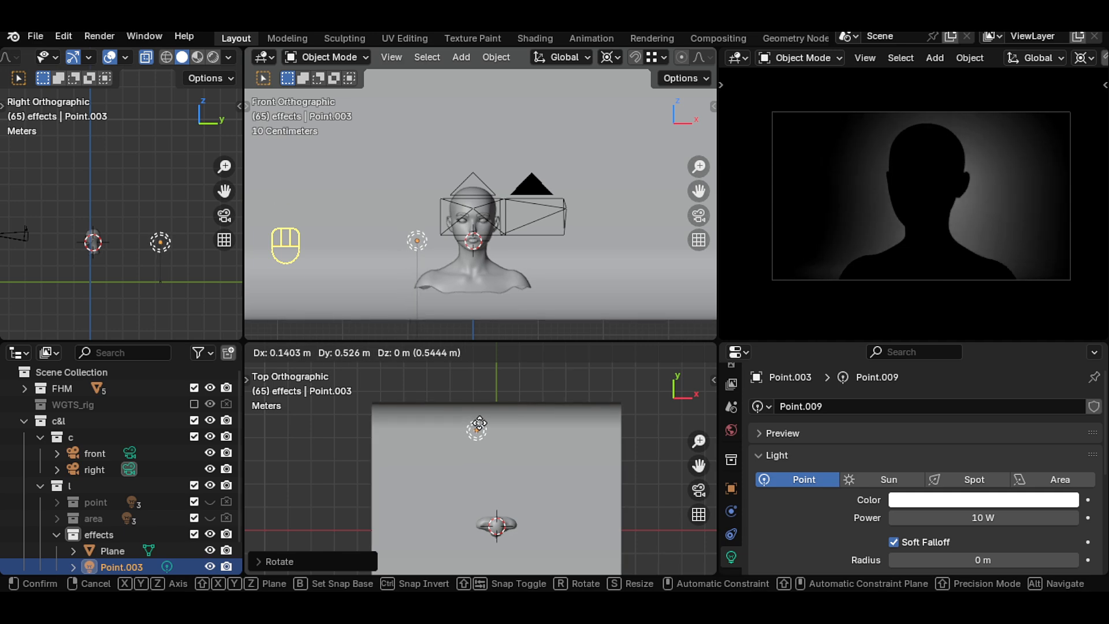
left_click(479, 425)
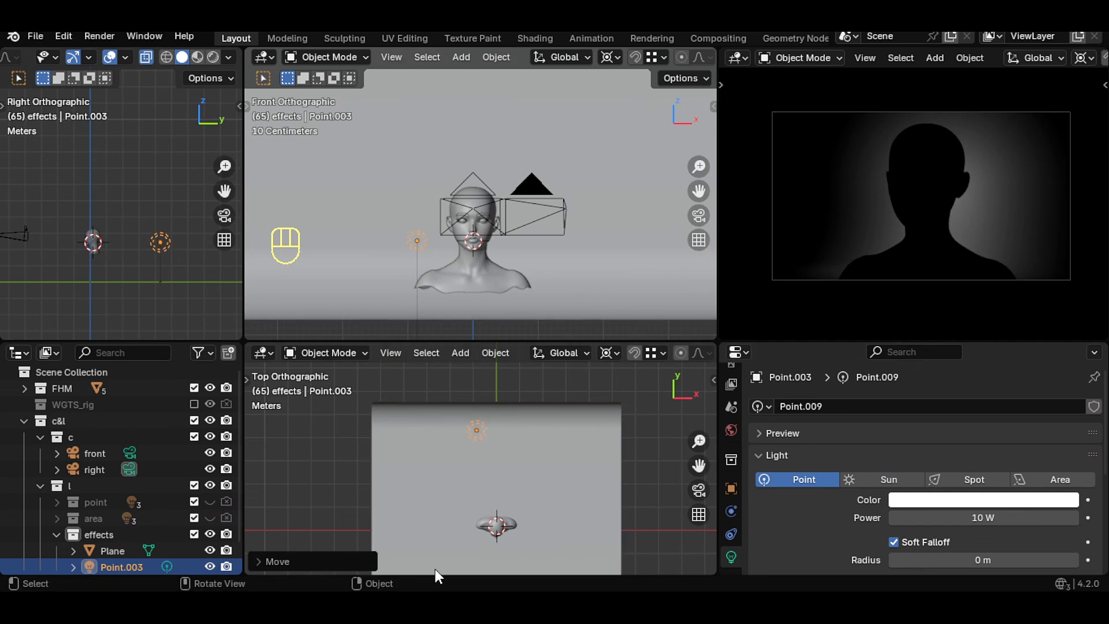
- Set the point light's color to a pale blue
left_click(982, 499)
left_click(988, 322)
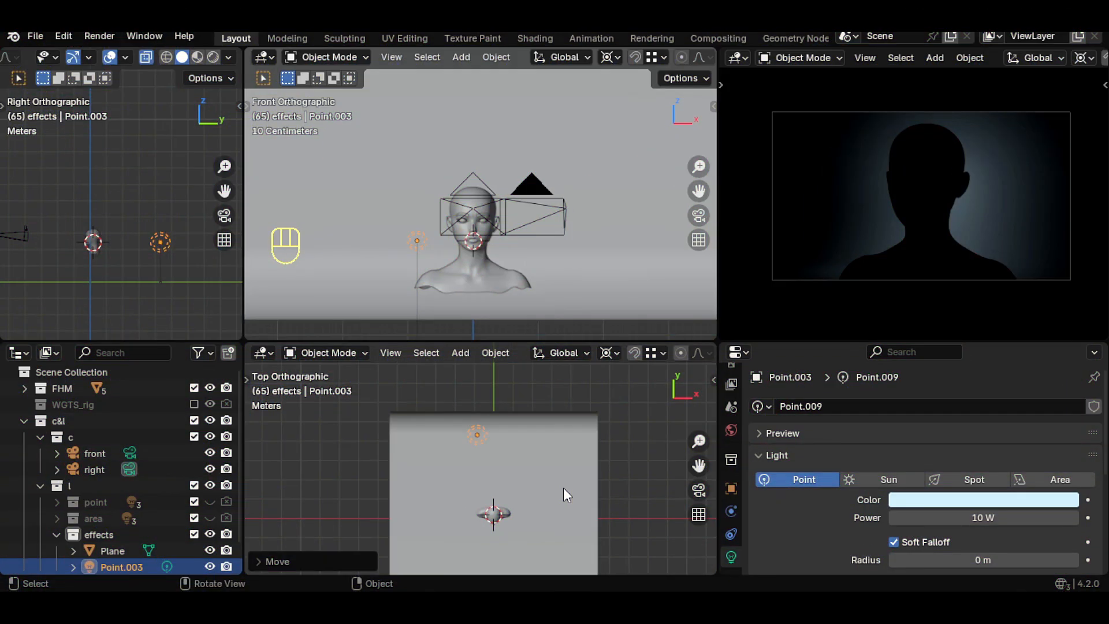
- Add an area light and raise it about 1.37 m along Z
key("shift+a")
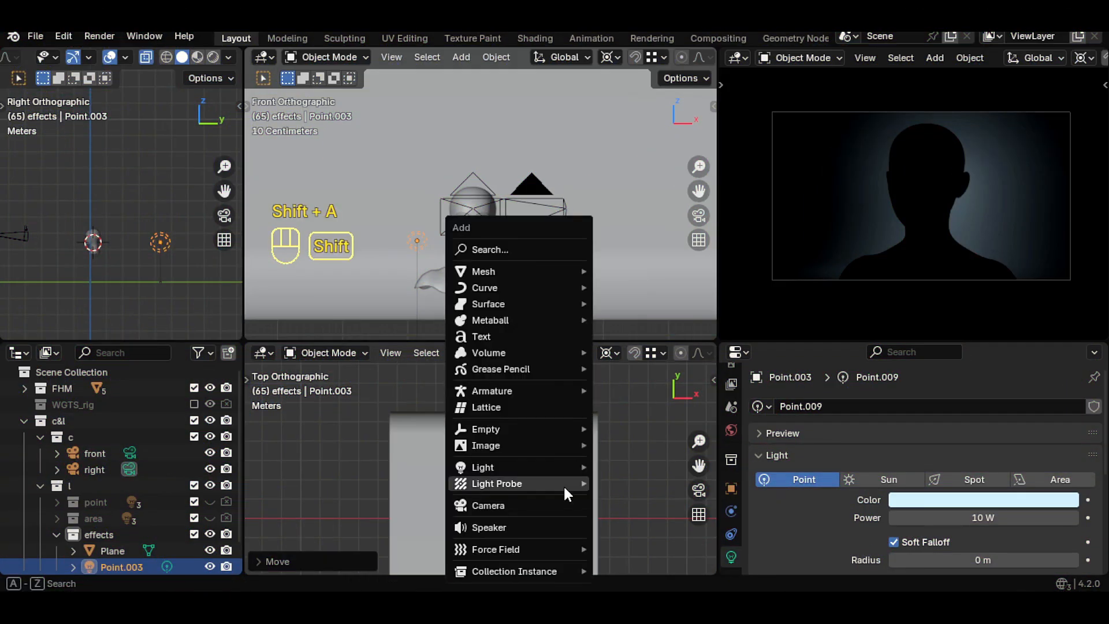
mouse_move(536, 469)
left_click(634, 522)
key("g")
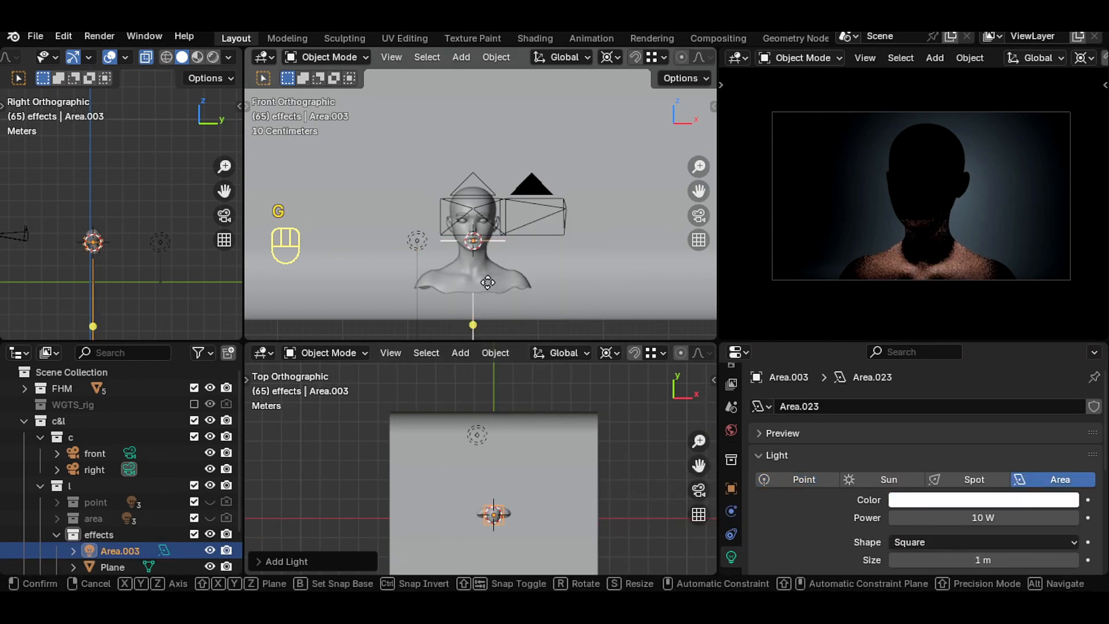
key("z")
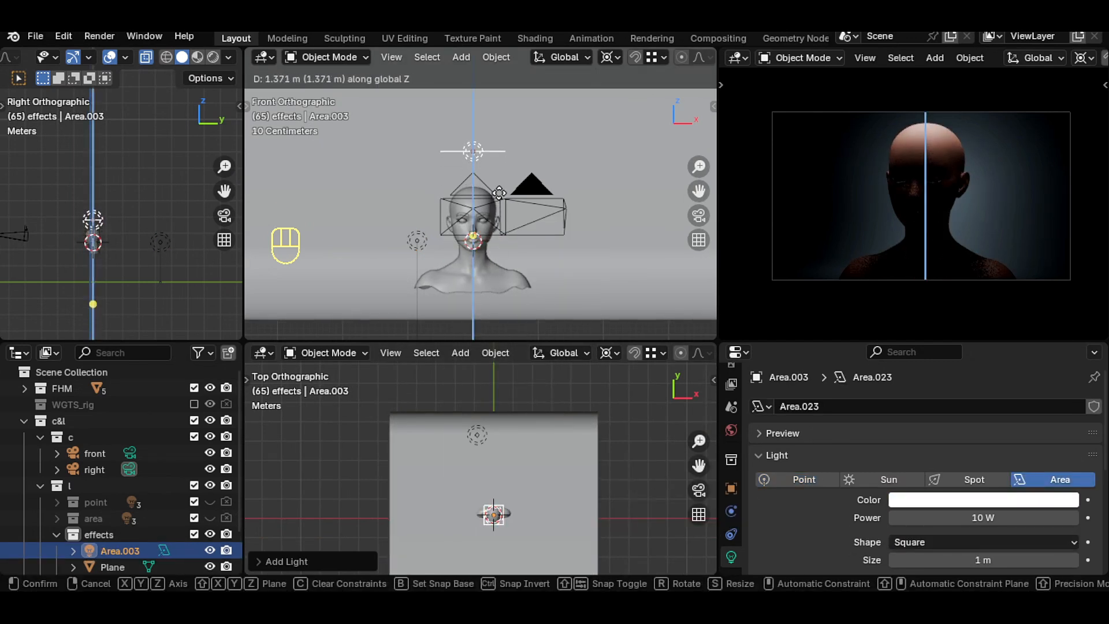
left_click(497, 186)
- Rotate the area light about 46° in the front view and about -46° in the top view
key("r")
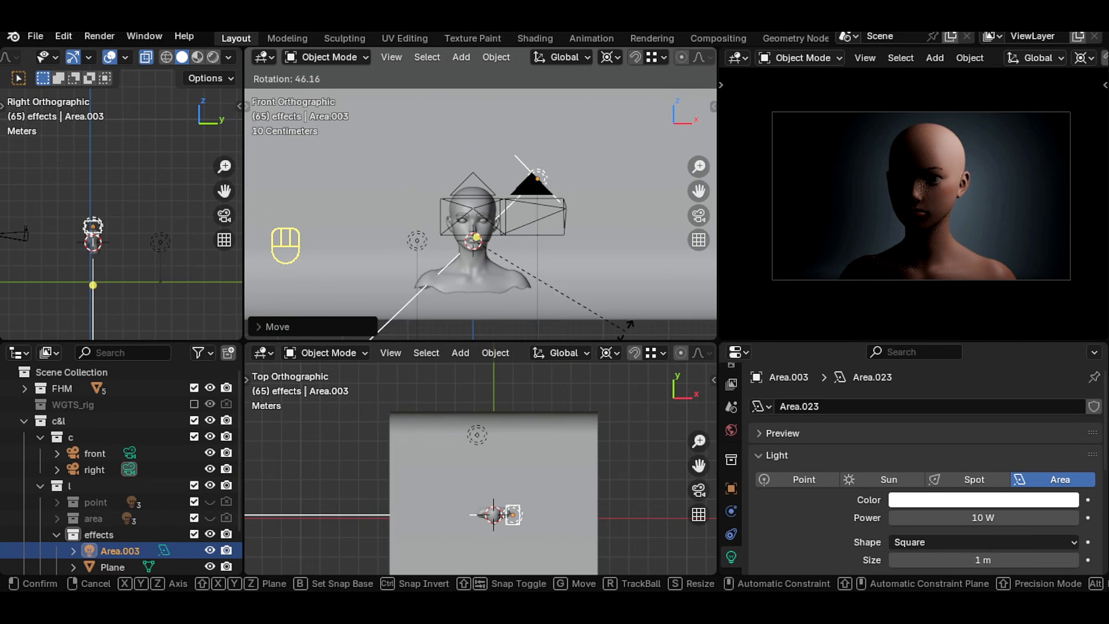
left_click(615, 319)
left_click_drag(699, 465, 703, 394)
left_click_drag(699, 441, 706, 414)
left_click_drag(699, 465, 661, 527)
key("r")
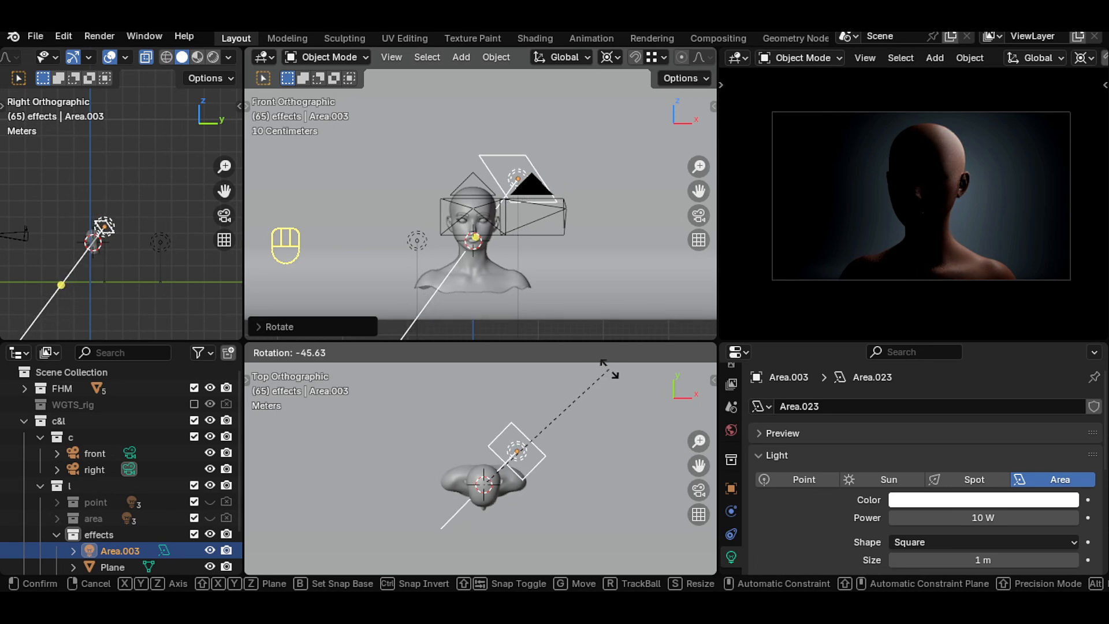
left_click(601, 387)
- Shift the area light about 0.52 m and set its color to a pale pink
key("g")
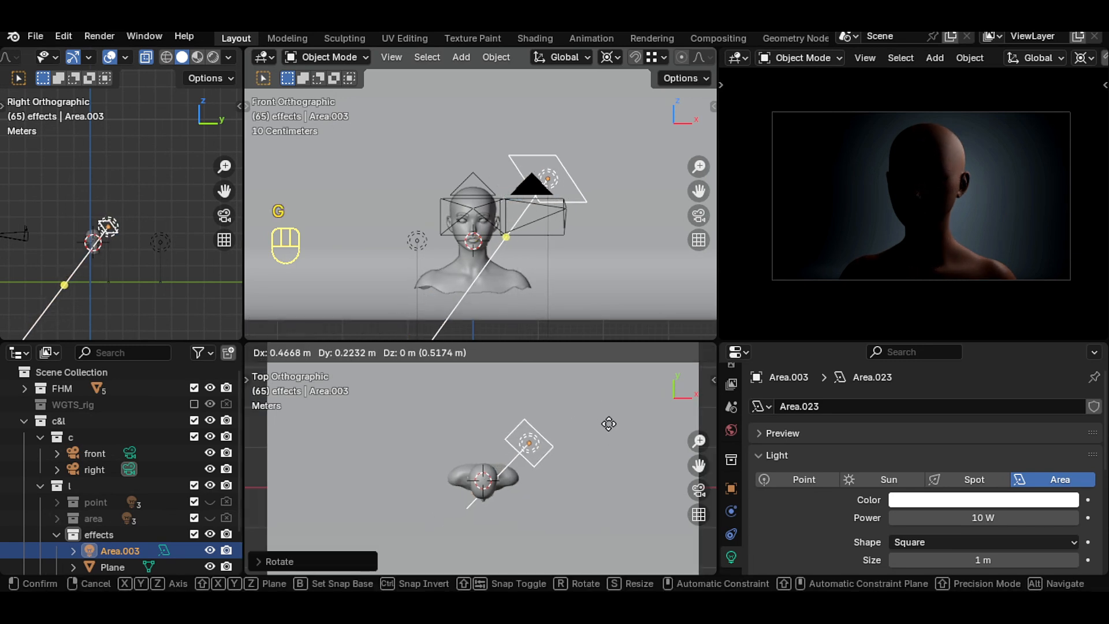
left_click(605, 433)
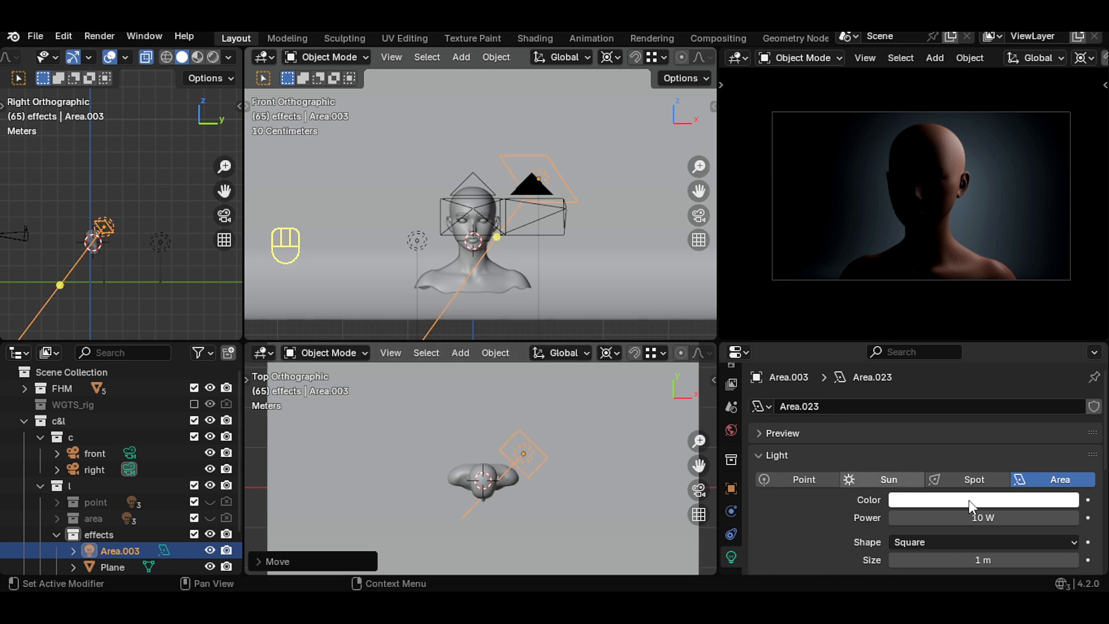
left_click(977, 500)
mouse_move(1006, 335)
left_mouse_down()
mouse_move(986, 325)
mouse_move(993, 329)
left_mouse_up()
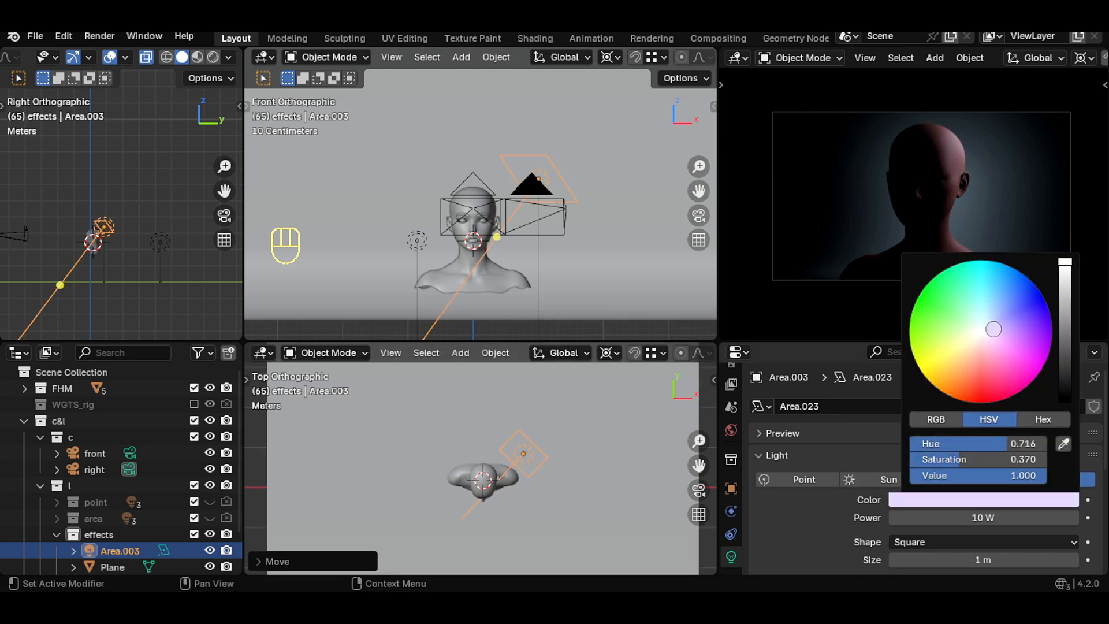
- Duplicate the area light and mirror the copy across X to the other side of the head
key("shift+d")
right_click(556, 463)
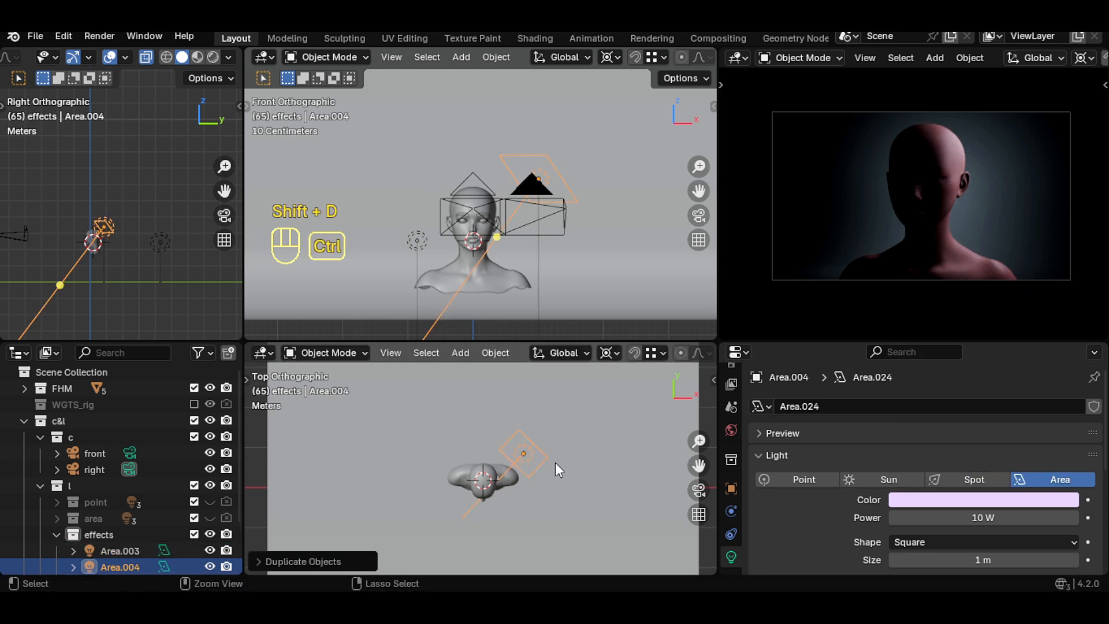
key("ctrl+m")
key("x")
left_click(556, 462)
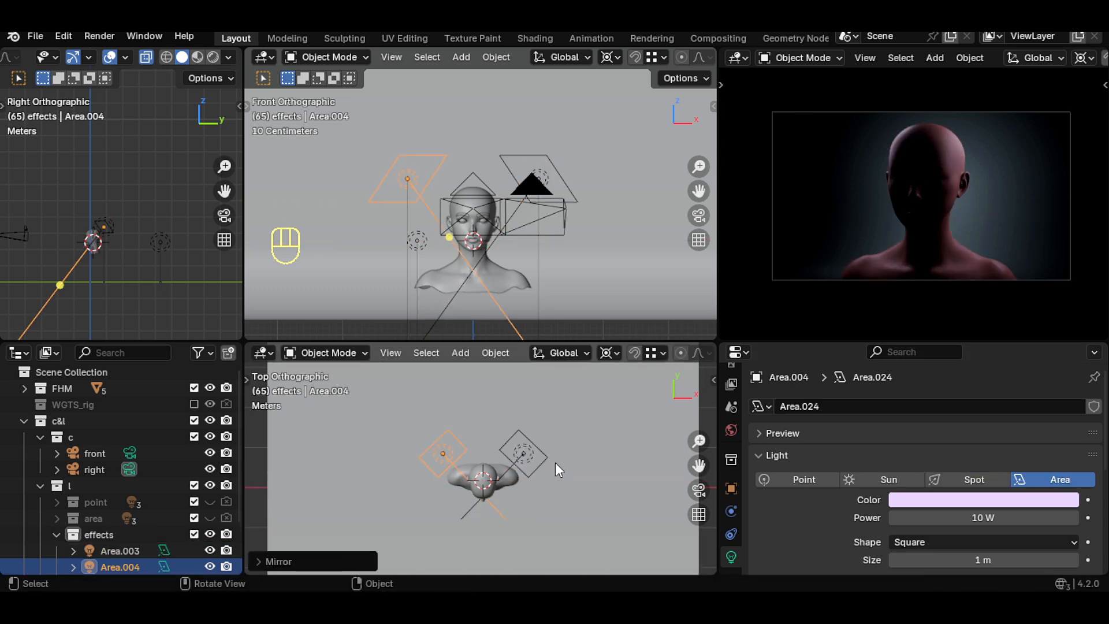
- Set the mirrored area light's color to a pale peach
left_click(910, 500)
left_click(975, 345)
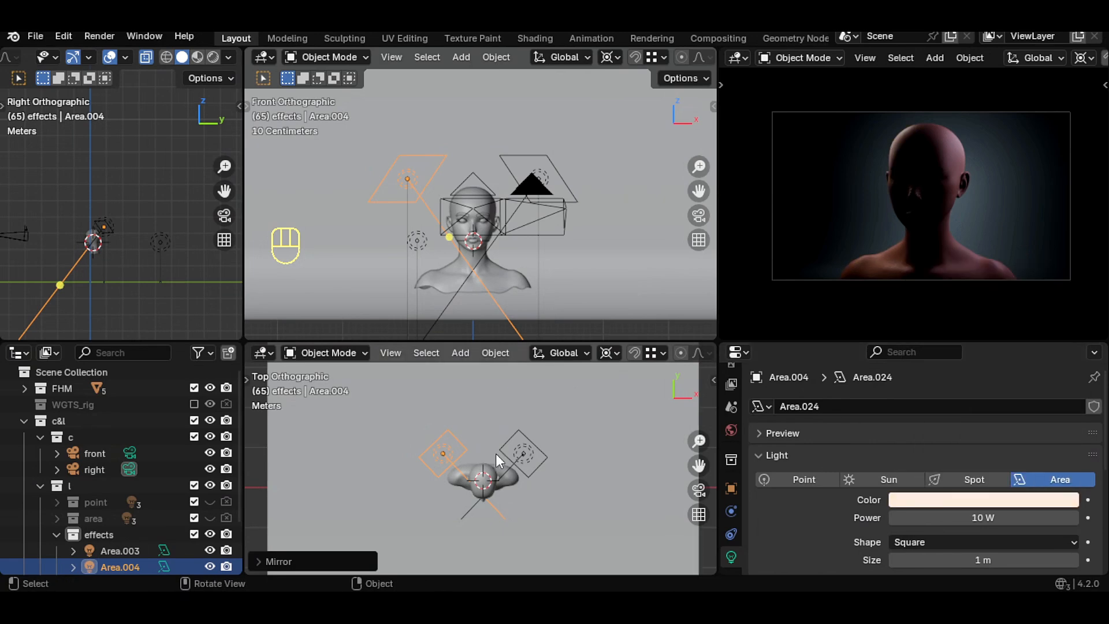
- Inspect the first area light's color settings
left_click(522, 459)
left_click(924, 499)
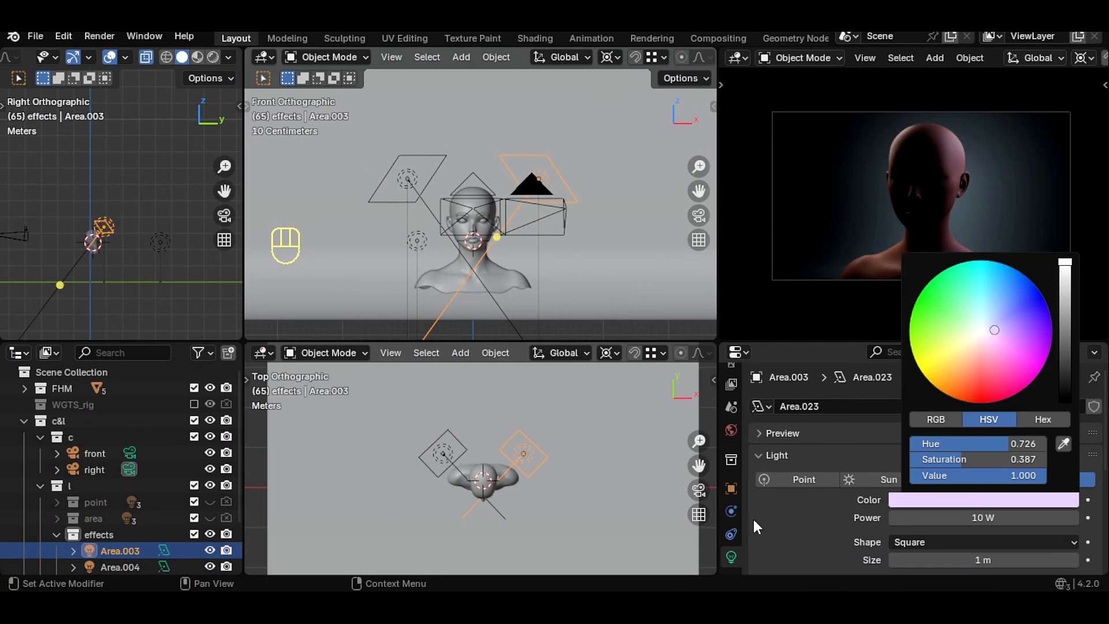
scroll(627, 419, "down", 4)
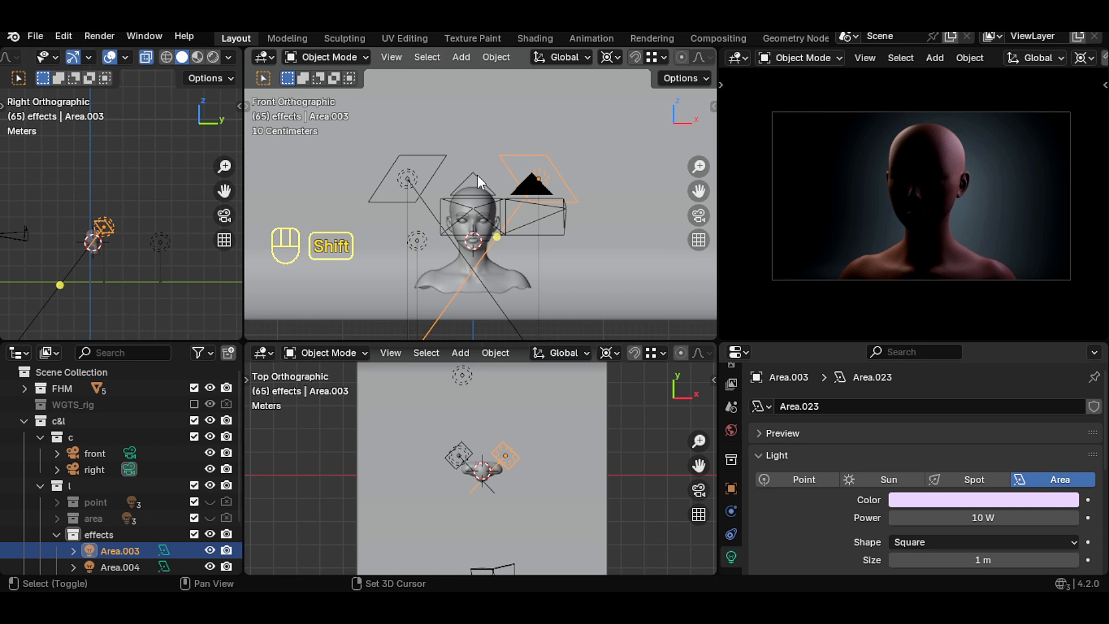
- Add a point light, raise it above the head and move it about 1.54 m toward the camera along Y
key("shift+a")
mouse_move(432, 284)
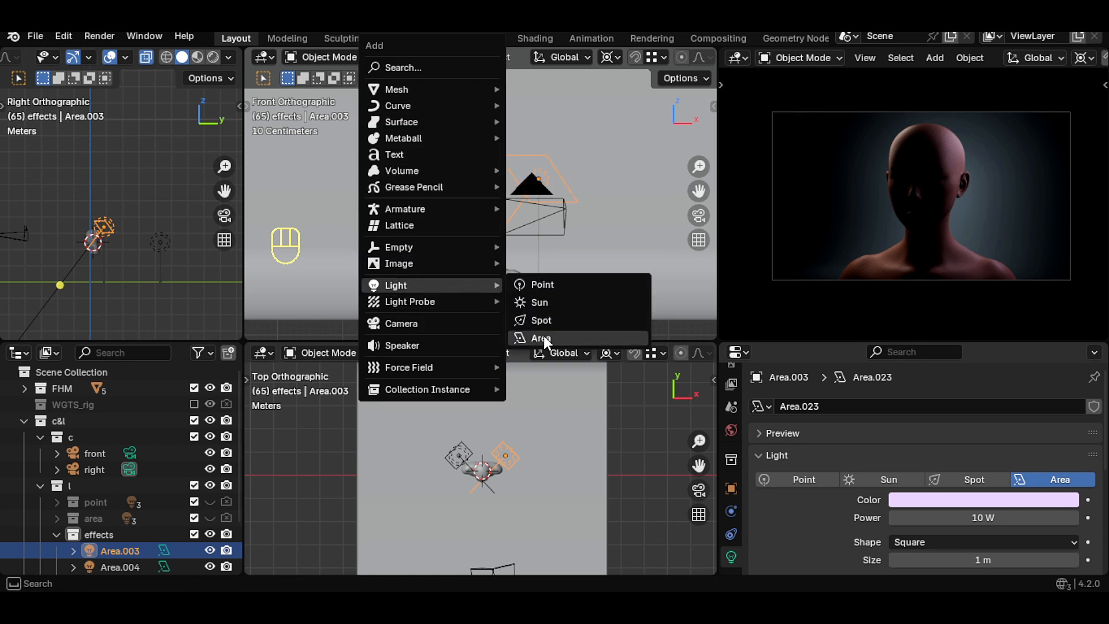
left_click(553, 283)
key("g")
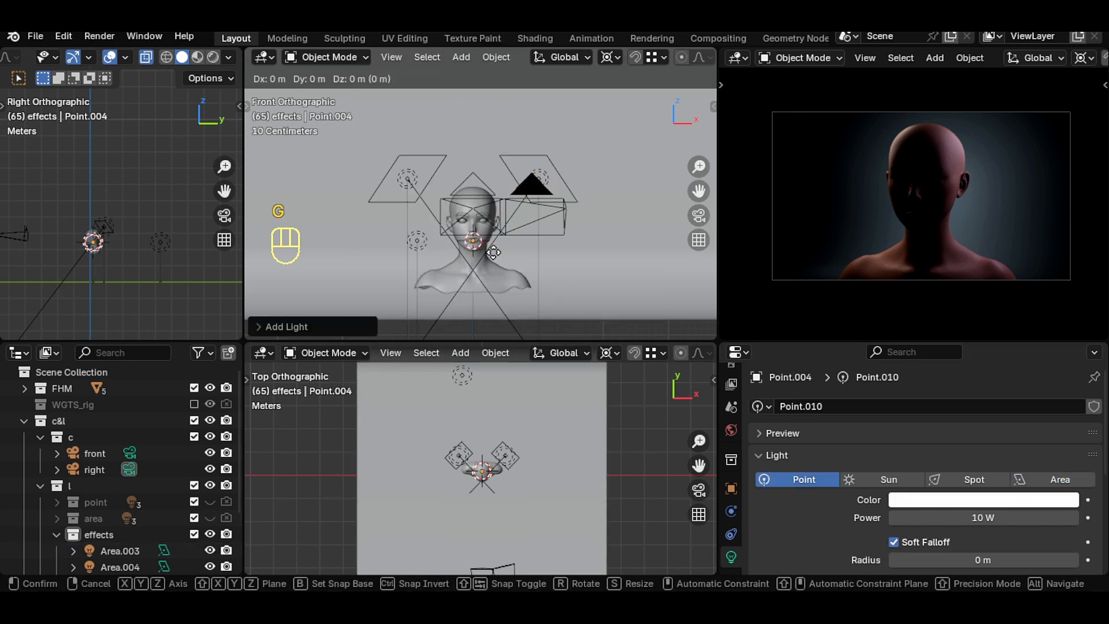
key("z")
left_click(501, 186)
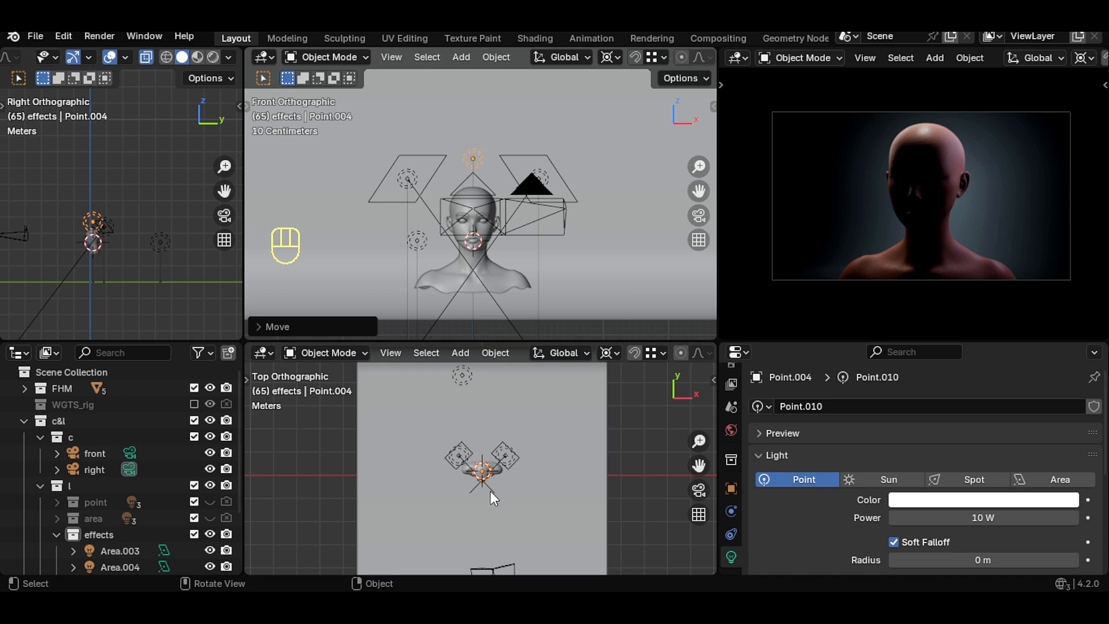
key("g")
key("y")
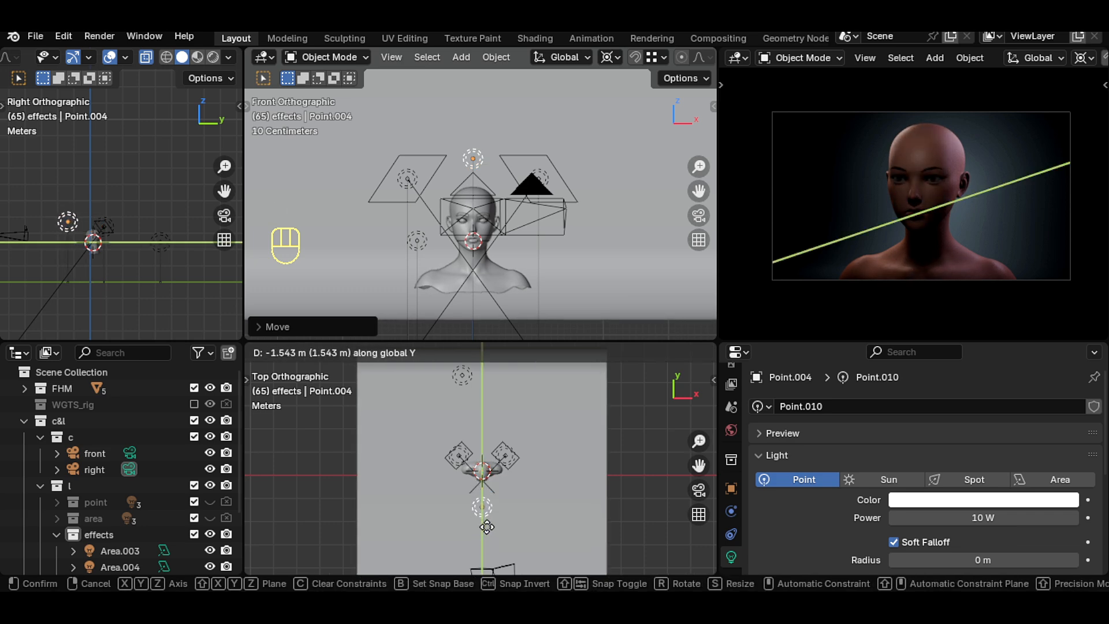
left_click(490, 528)
- Set the point light's radius to 0.31 m and power to 35.5 W
left_click_drag(976, 560, 998, 560)
left_click_drag(978, 518, 1063, 518)
scroll(530, 505, "up", 2)
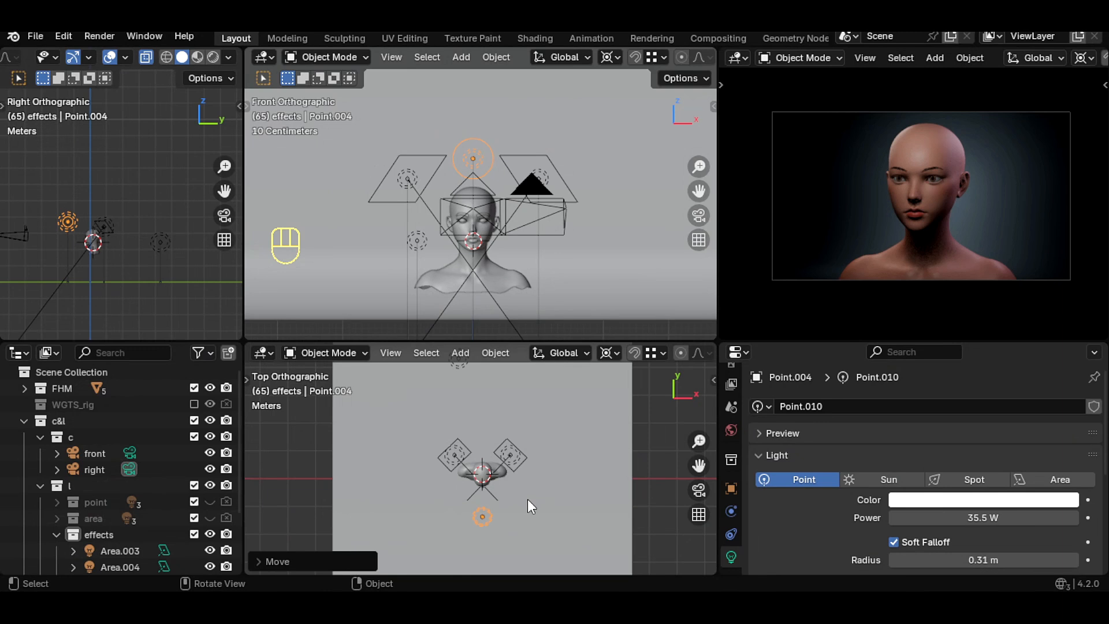
- Orbit the point light slightly around the head, raise it a little, and set its radius to 0.68 m
key("r")
left_click(596, 465)
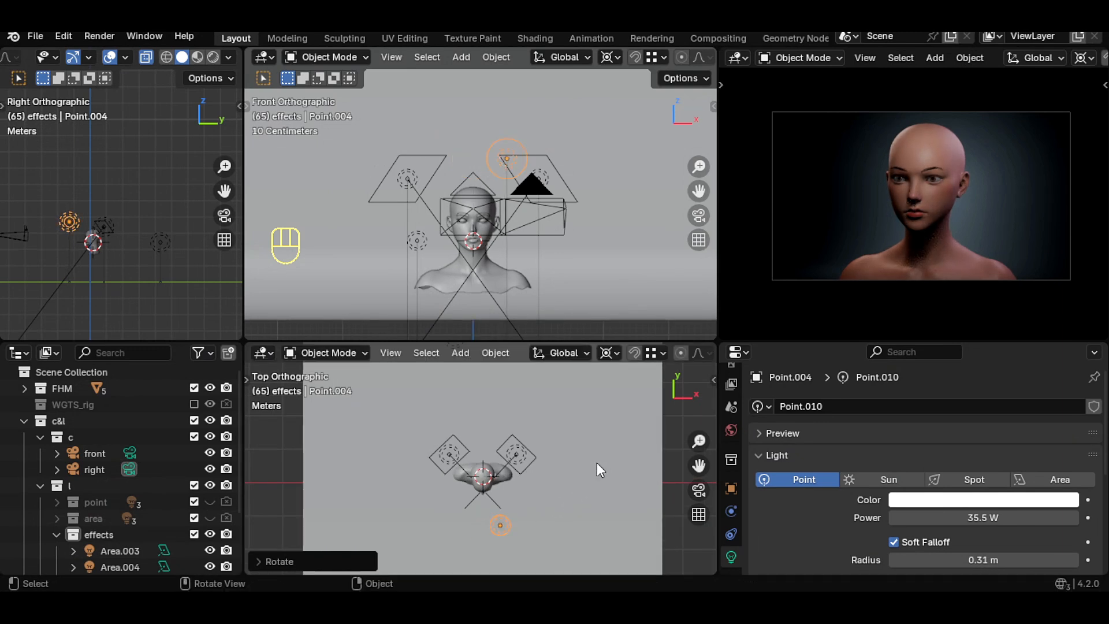
key("g")
key("z")
left_click(528, 220)
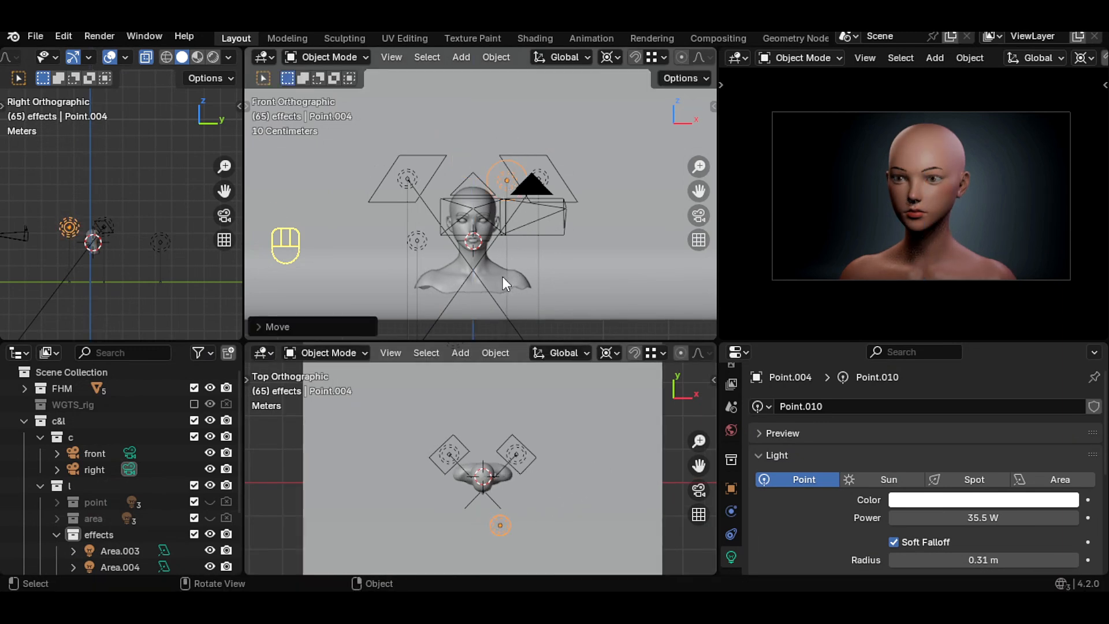
left_click_drag(984, 560, 1004, 560)
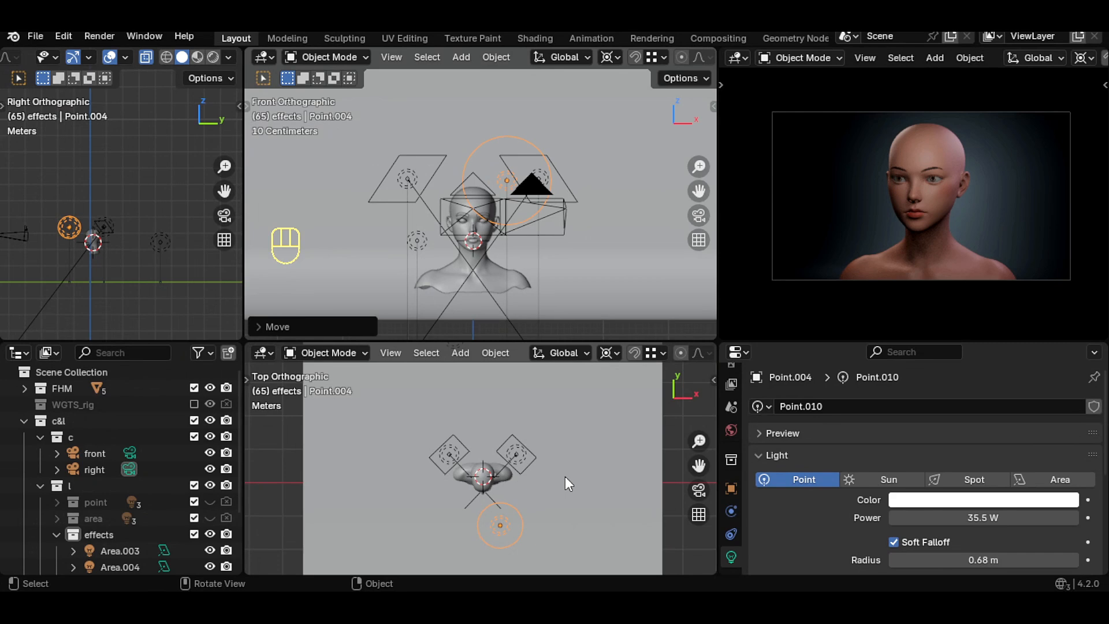
- Duplicate the point light, place the copy to the front right of the head, and preview the render full-screen
key("shift+d")
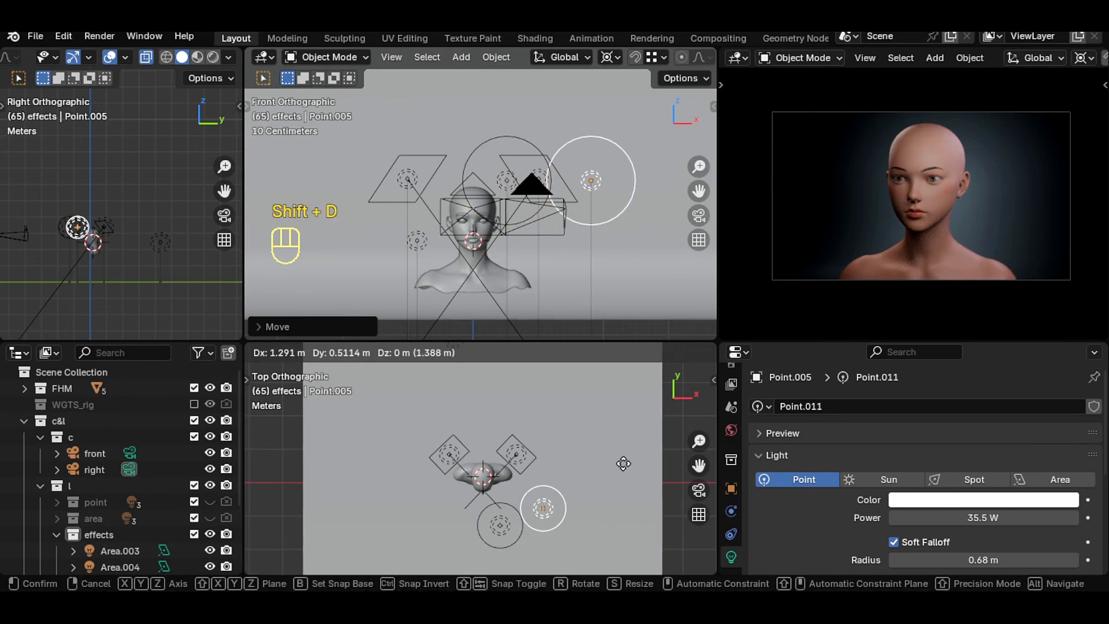
left_click(627, 463)
key("ctrl+space")
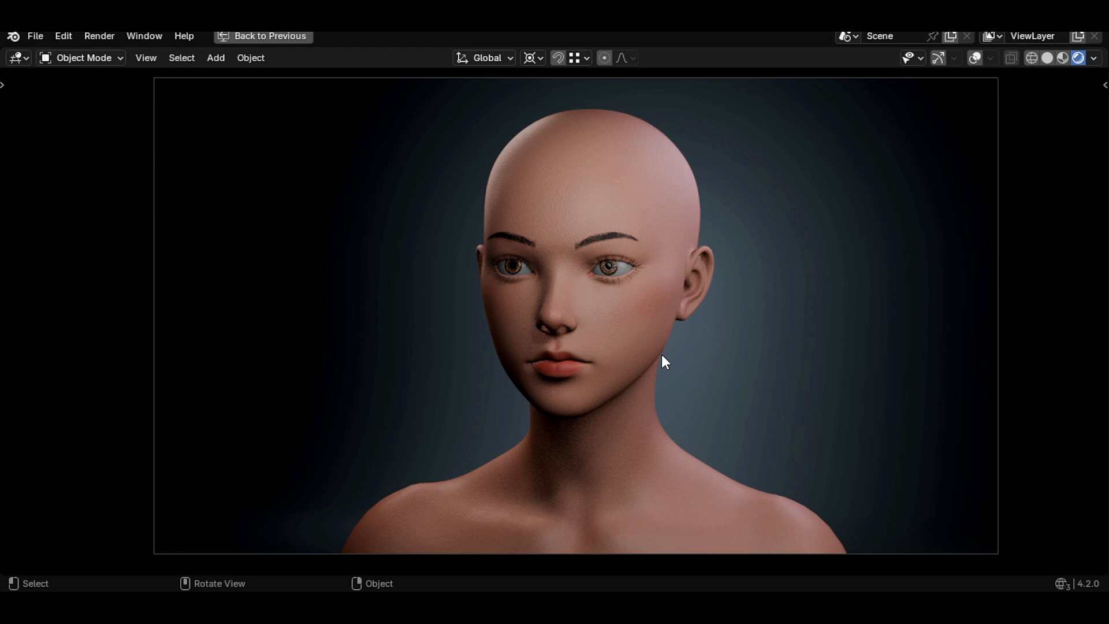
key("ctrl+space")
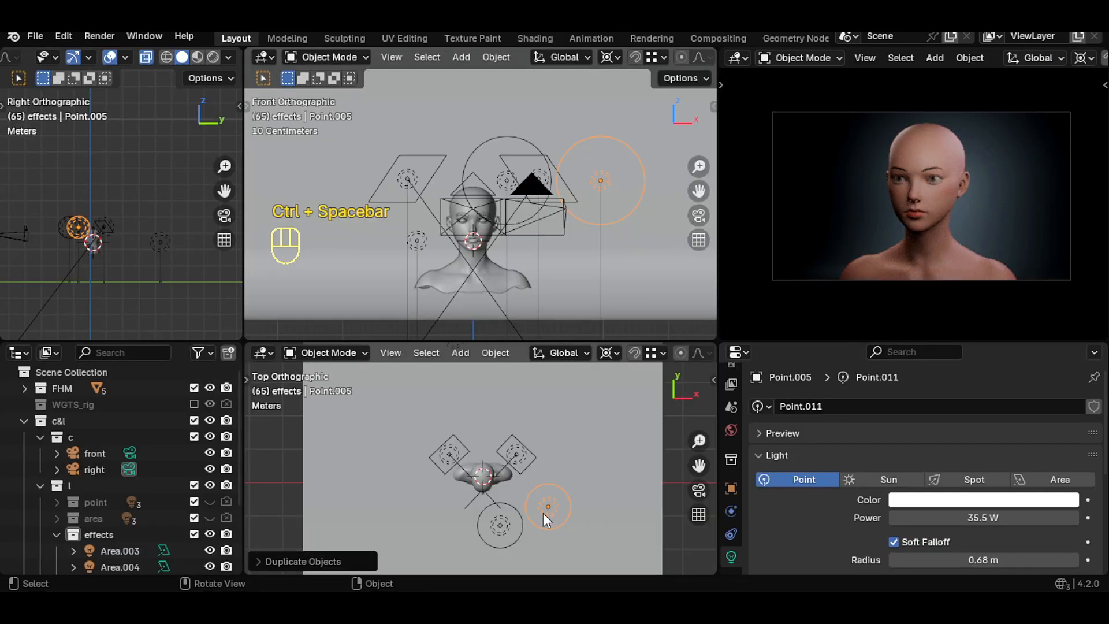
- Rotate the original point light a little further around the head
left_click(500, 524)
key("r")
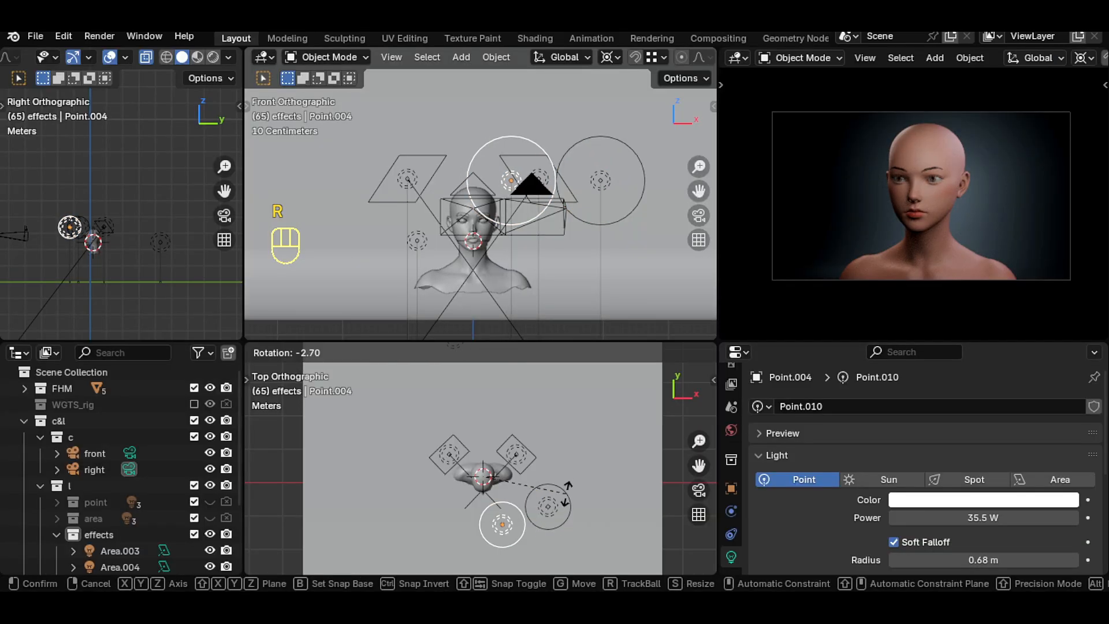
left_click(569, 492)
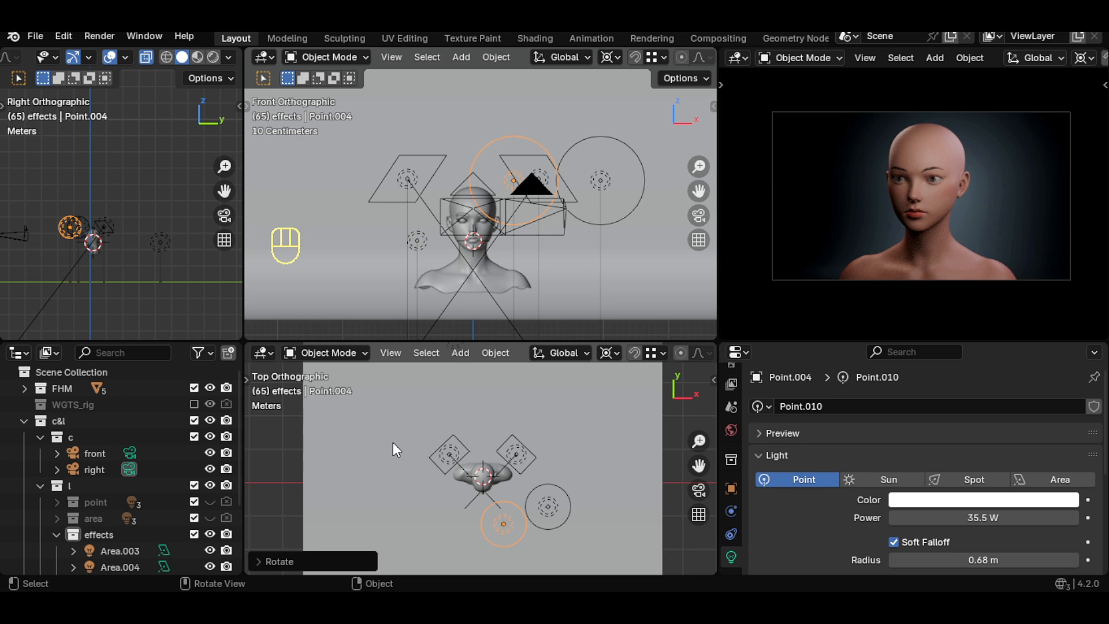
- Rotate the light behind the head around the model and tint it pale blue
left_click(431, 455)
key("r")
left_click(415, 501)
left_click(960, 499)
left_click_drag(975, 341, 970, 357)
middle_click_drag(462, 404, 451, 489, "shift")
left_click(442, 423)
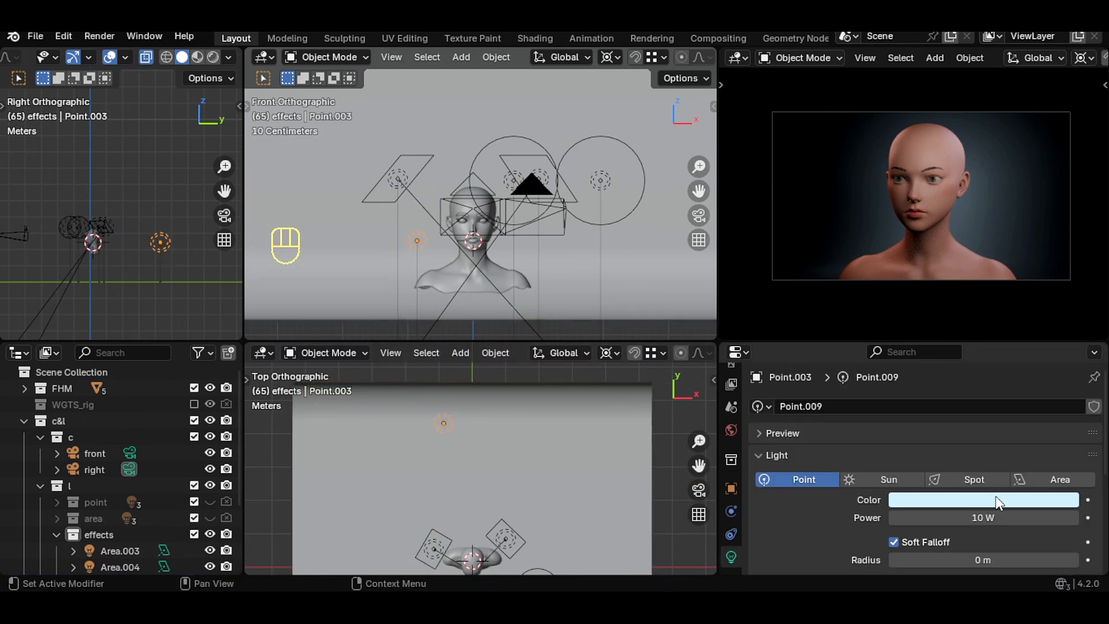
- Tint the rear point light pale cyan and set its power to 14.2 W
left_click(997, 500)
left_click_drag(998, 331, 986, 316)
left_click_drag(984, 518, 1016, 518)
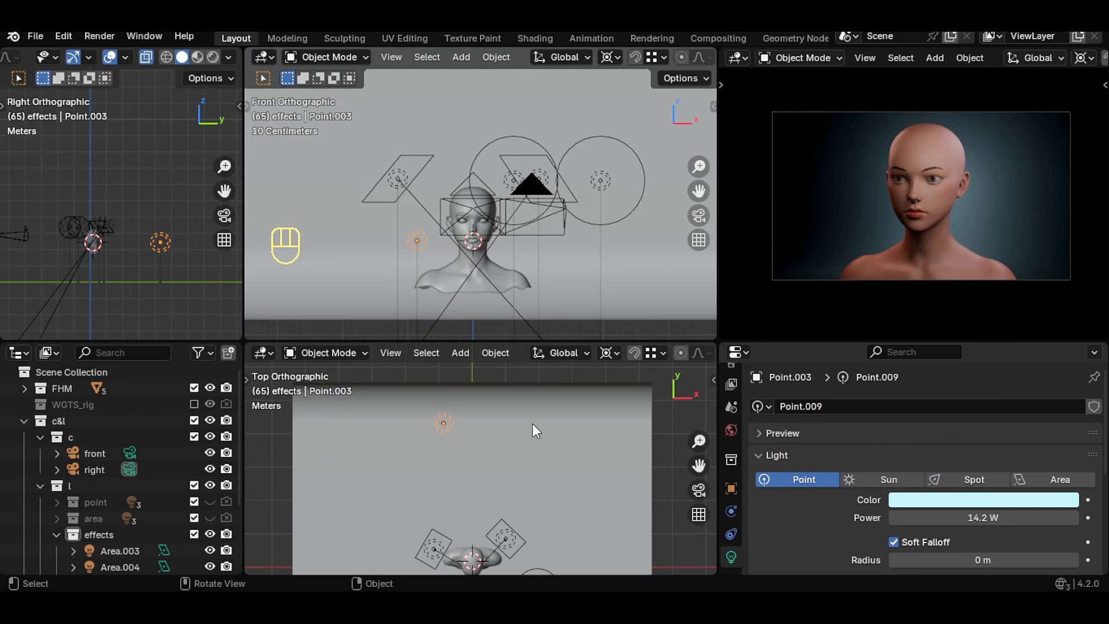
- Rotate the rear point light slightly around the head and adjust its height
key("r")
left_click(546, 407)
key("g")
key("z")
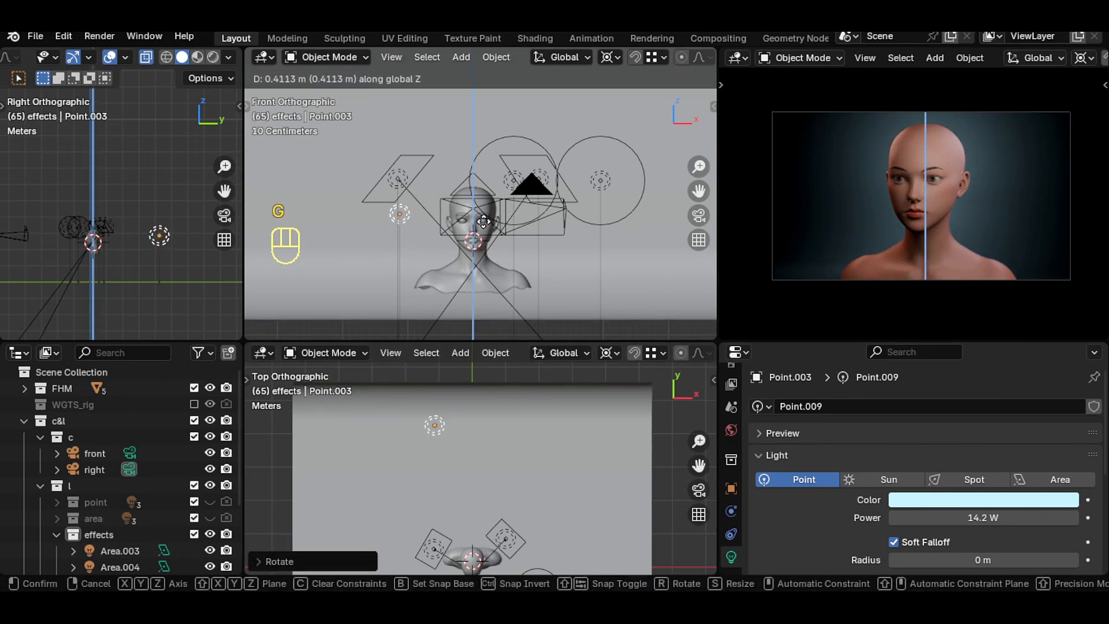
left_click(484, 222)
key("r")
right_click(516, 439)
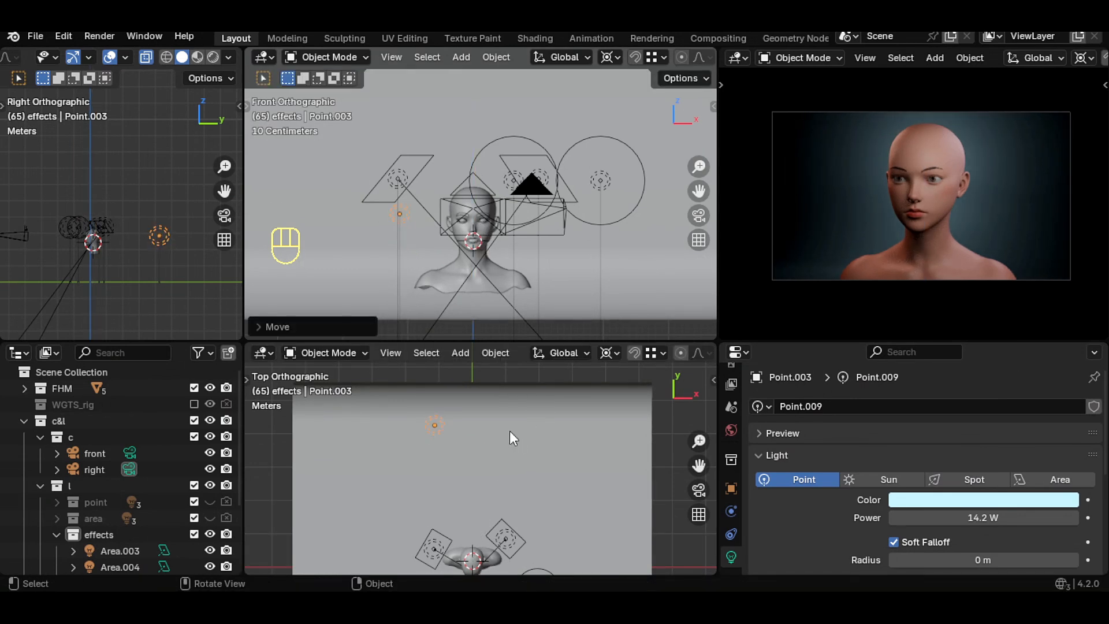
key("g")
key("z")
left_click(499, 212)
- Set the first effects area light's power to 16.4 W and rotate it slightly around the head
key("ctrl+space")
left_click(948, 496)
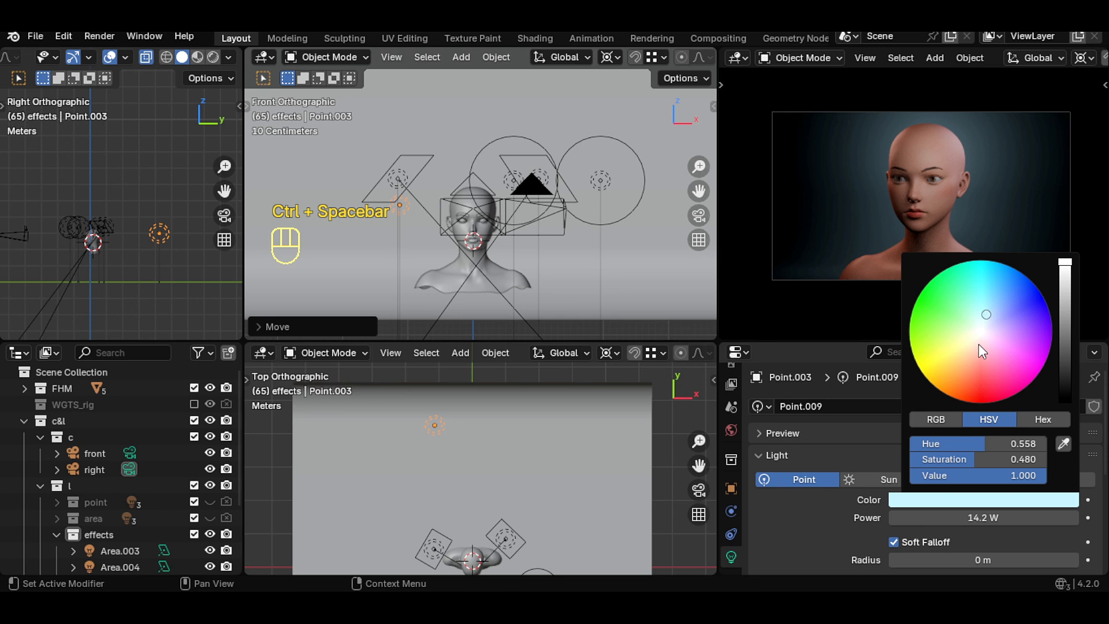
left_click(506, 539)
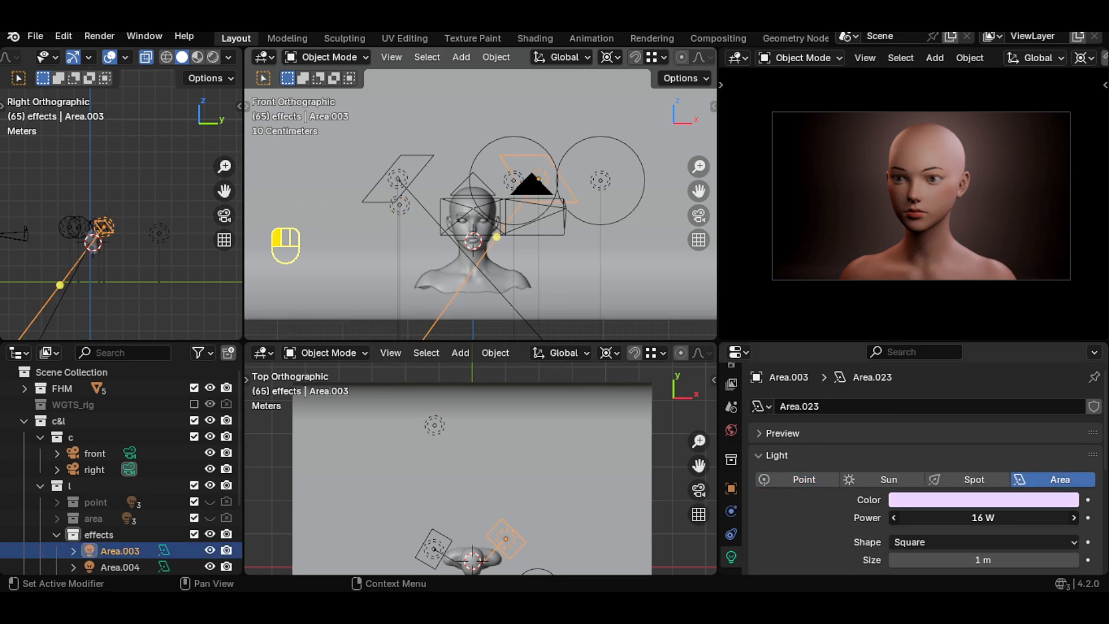
left_click_drag(983, 518, 994, 517)
key("r")
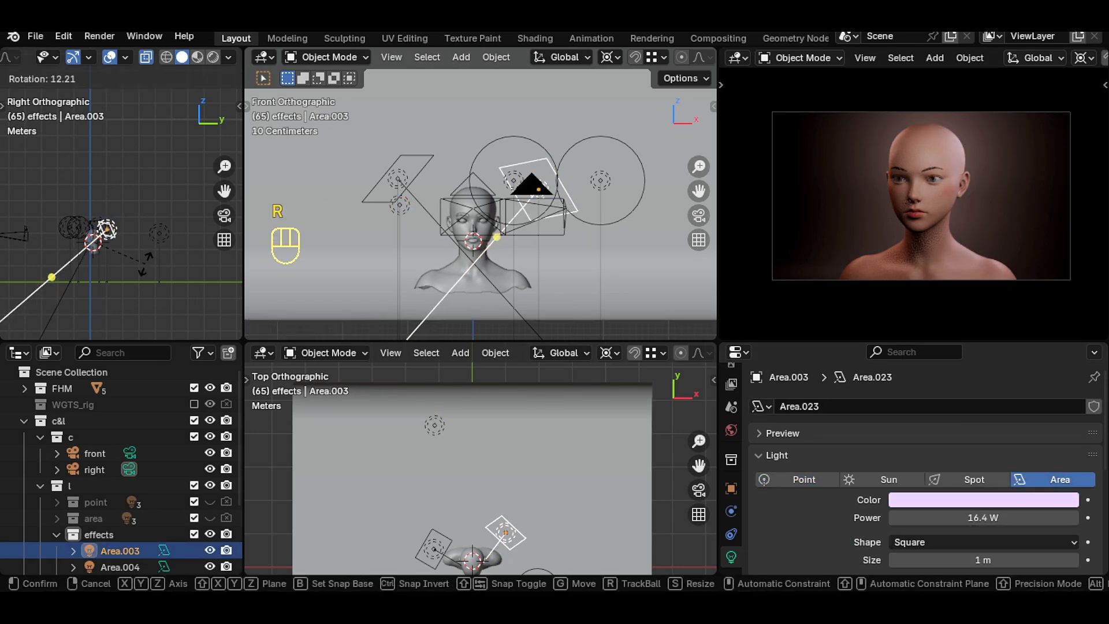
left_click(136, 255)
- Create a new collection inside the lights collection and name it p&r
key("r")
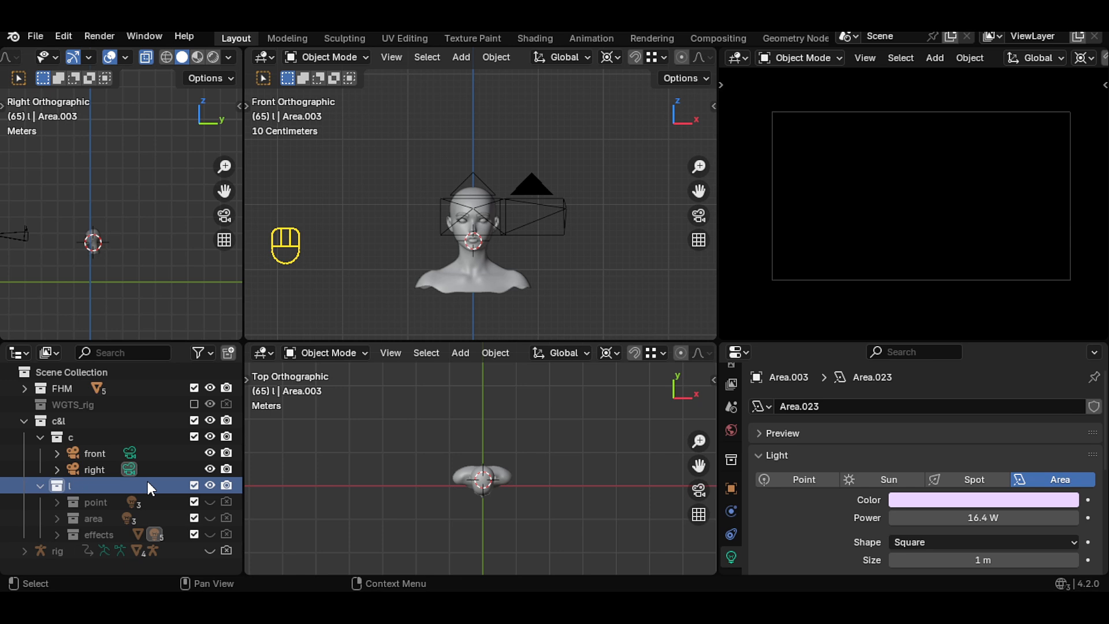
left_click(228, 352)
double_click(88, 550)
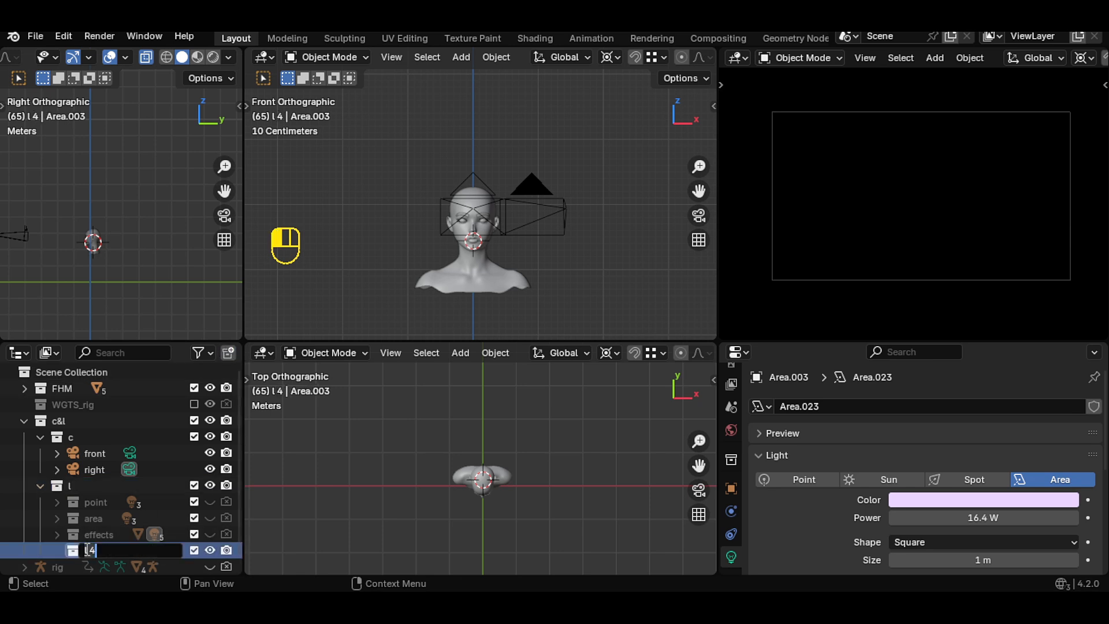
type("p&r")
key("Return")
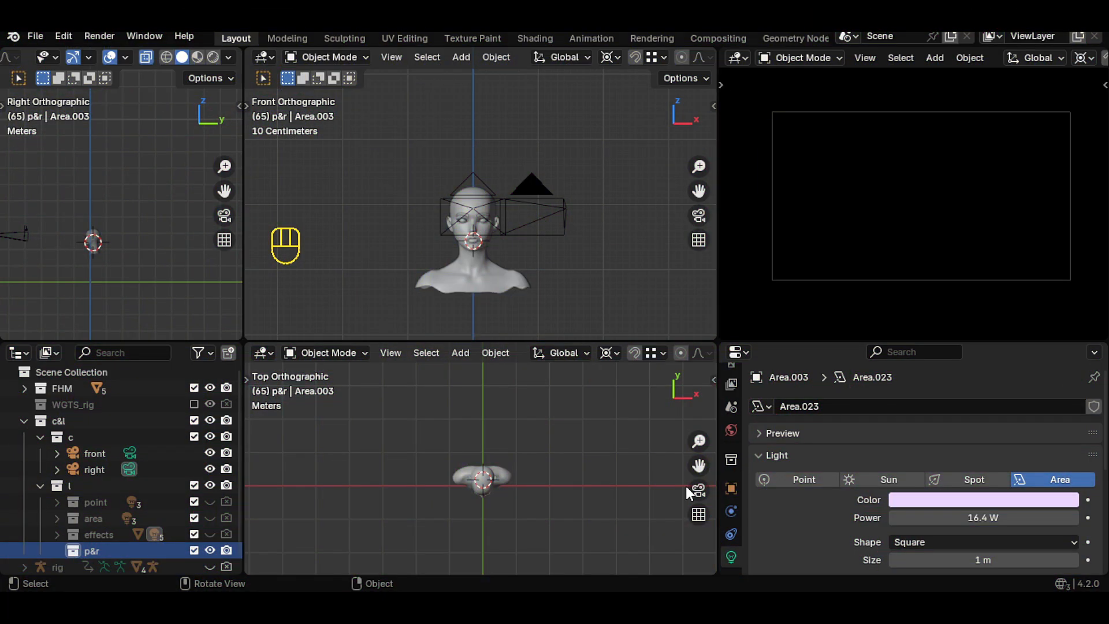
- Add a point light, raise it above the head and move it about 1.07 m toward the camera along Y
middle_click_drag(686, 487, 636, 457, "shift")
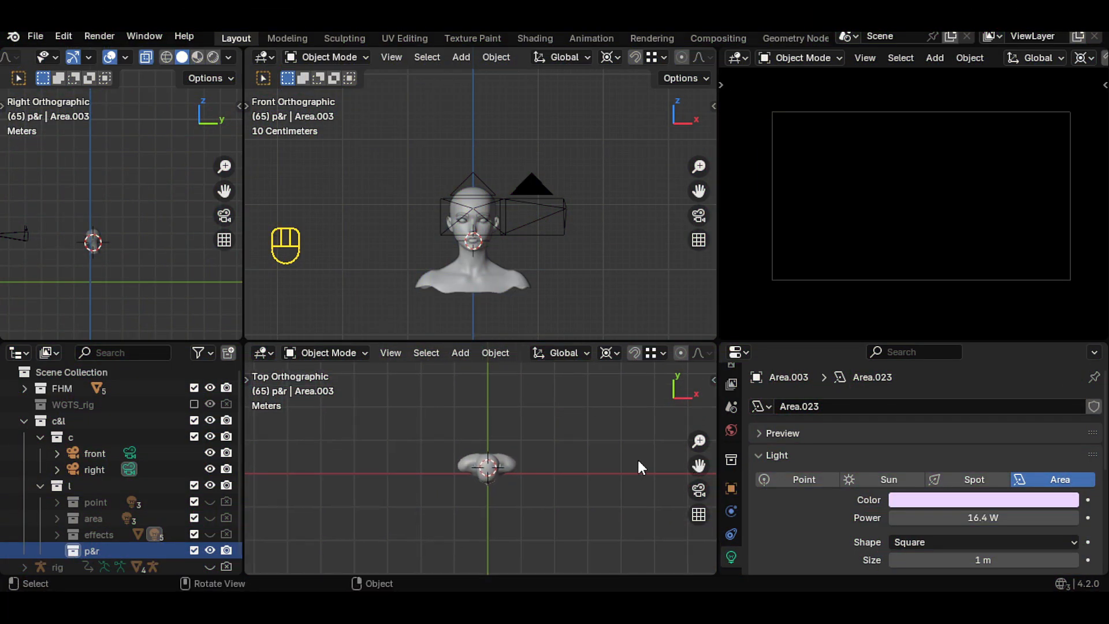
key("shift+a")
mouse_move(591, 448)
left_click(647, 450)
key("g")
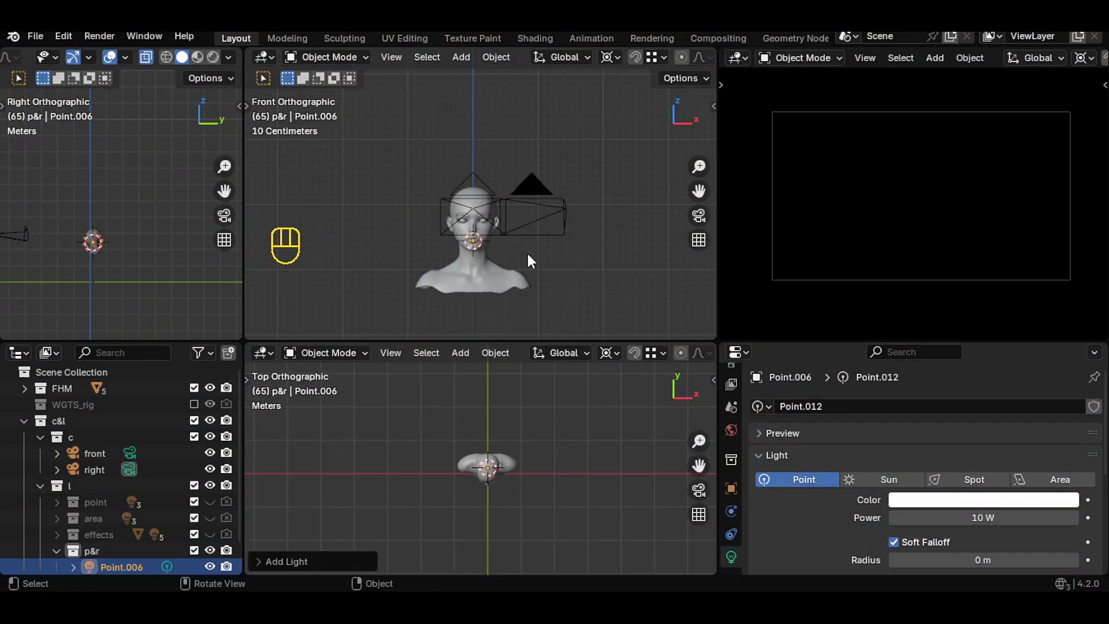
key("z")
left_click(527, 182)
key("g")
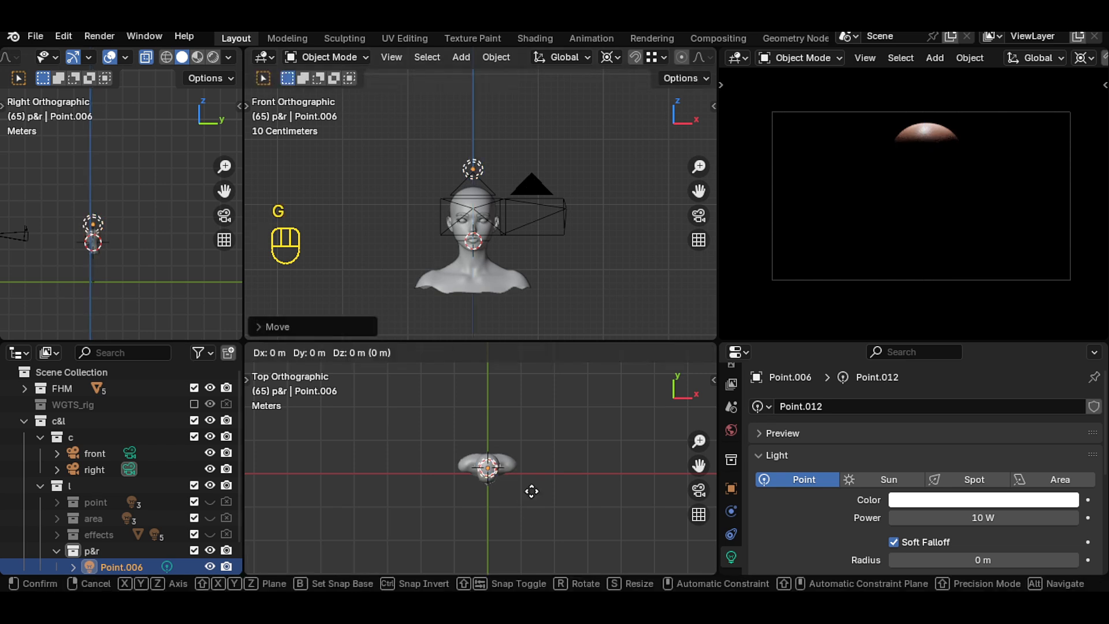
key("y")
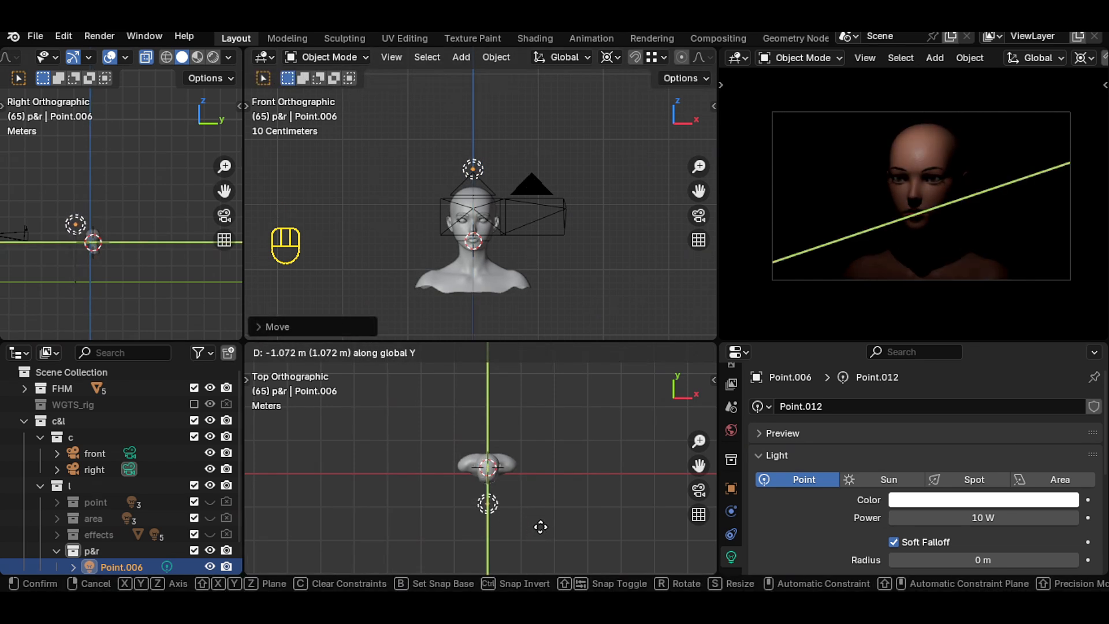
left_click(541, 527)
- Lower the point light slightly and set its radius to 0.44 m
key("g")
key("z")
left_click(503, 262)
left_click_drag(976, 560, 1002, 559)
- Set the point light's color to a pale lavender
left_click(982, 499)
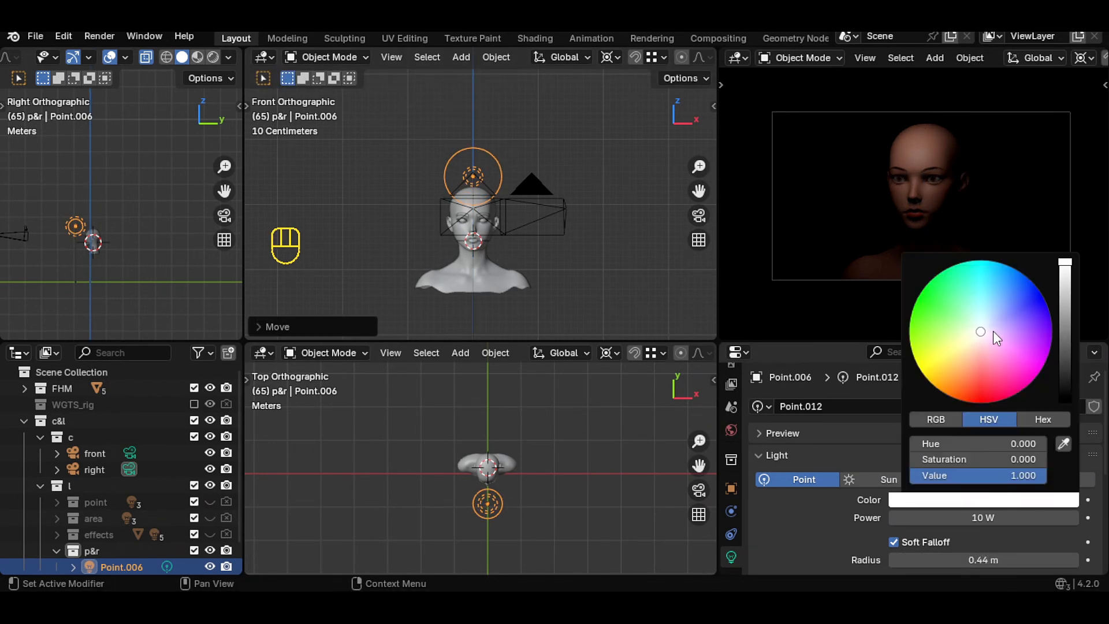
left_click(993, 331)
left_click(996, 327)
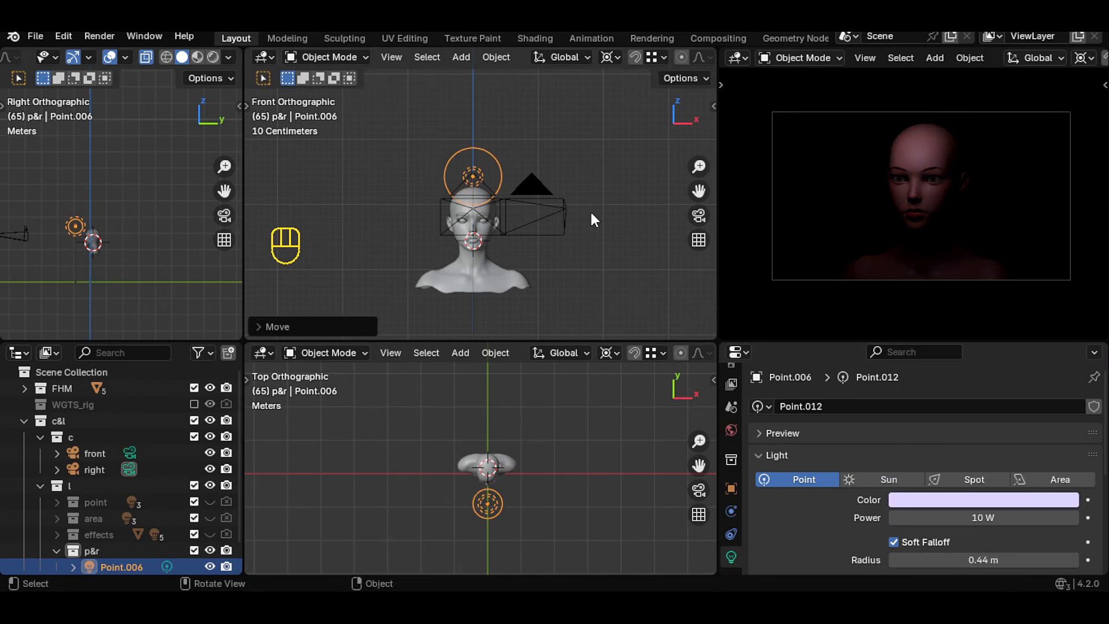
- Duplicate the point light upward along Z and set the copy's color to deep blue
key("shift+d")
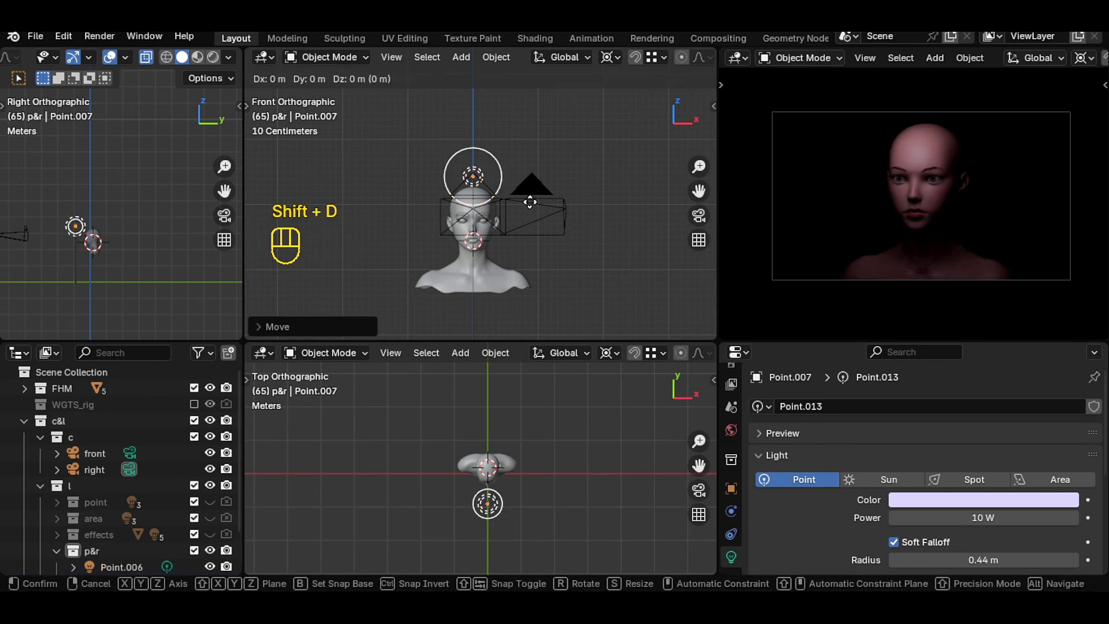
key("z")
left_click(530, 174)
left_click(984, 500)
left_click(1027, 305)
left_click_drag(1019, 308, 1035, 300)
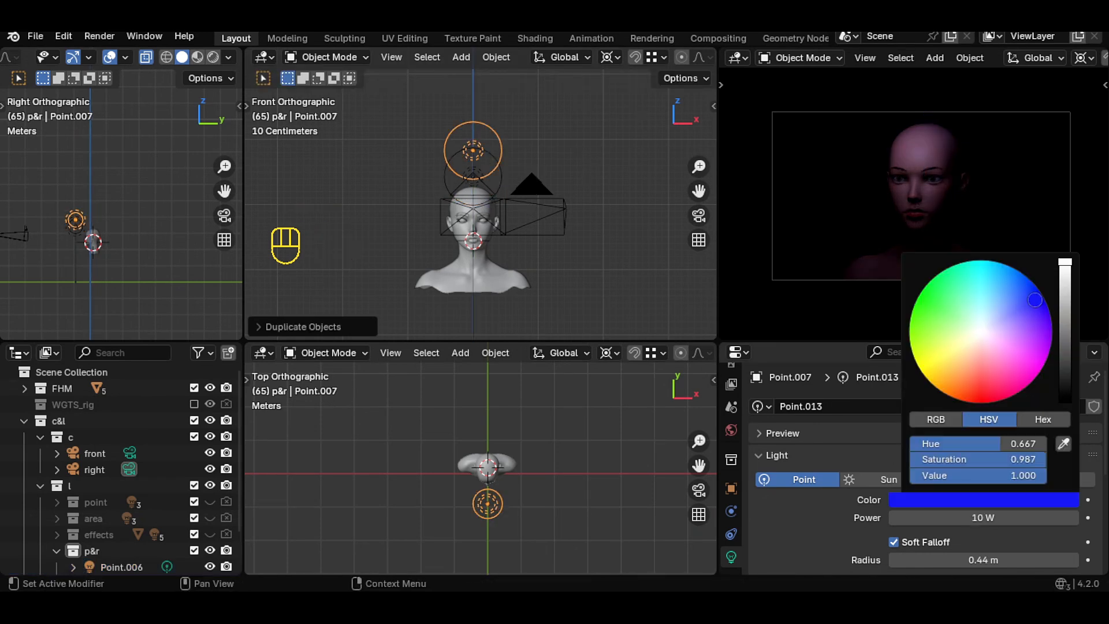
- Move the blue light about 0.37 m toward the camera along Y and set its radius to 0.26 m
key("g")
key("y")
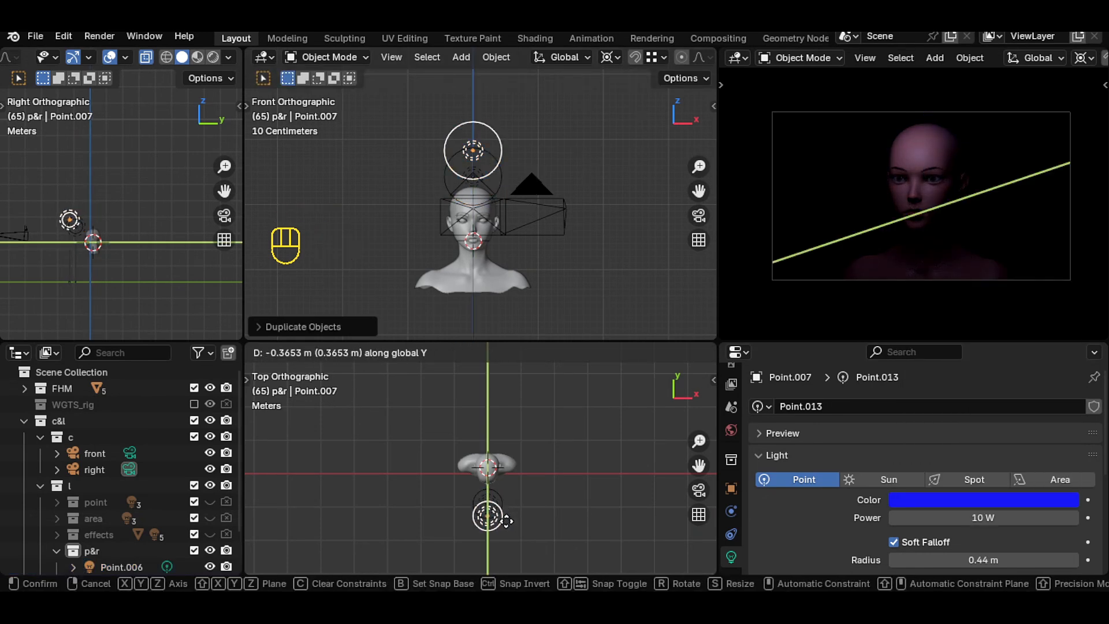
left_click(506, 521)
left_click_drag(984, 560, 962, 560)
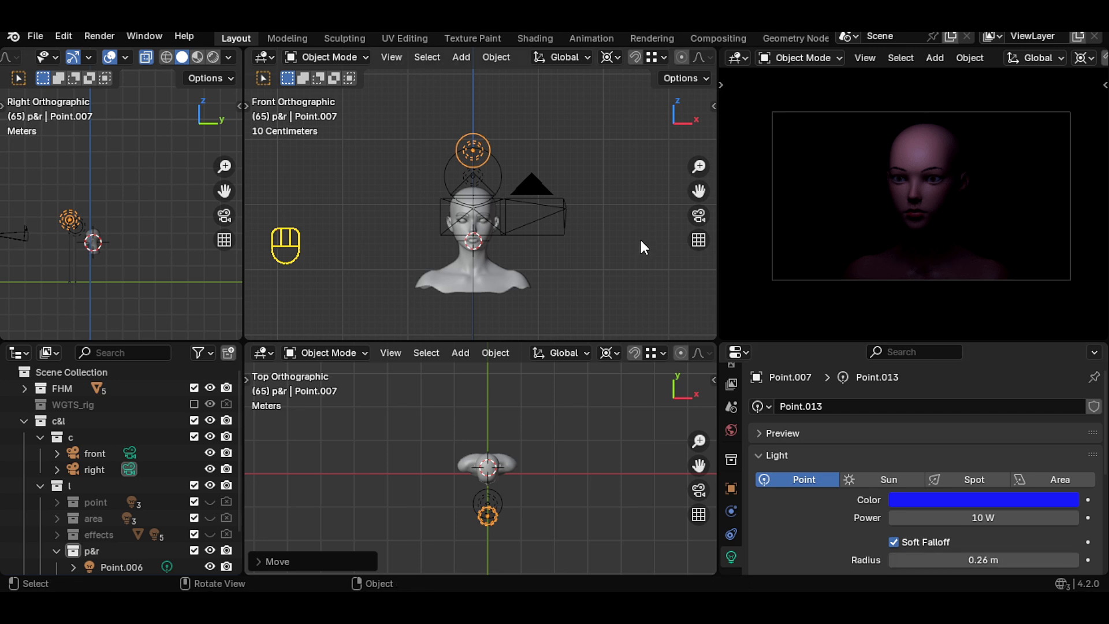
- Set the blue light's power to 15 W
left_click(1018, 516)
type("15")
key("Return")
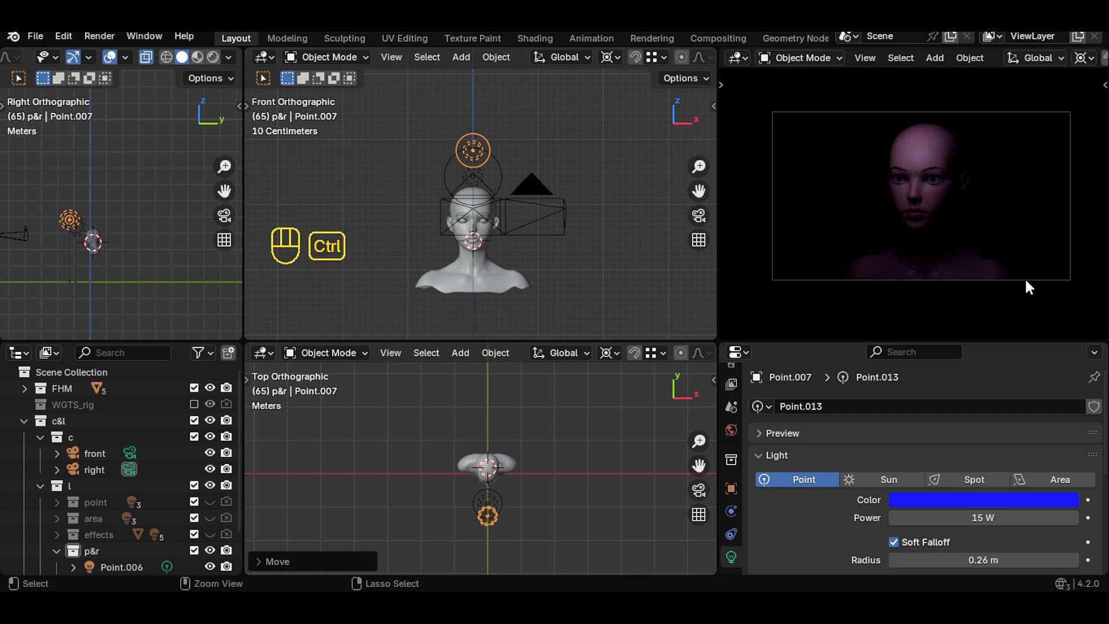
- Add an area light and raise it about 1.72 m above the head
key("ctrl+space")
key("ctrl+space")
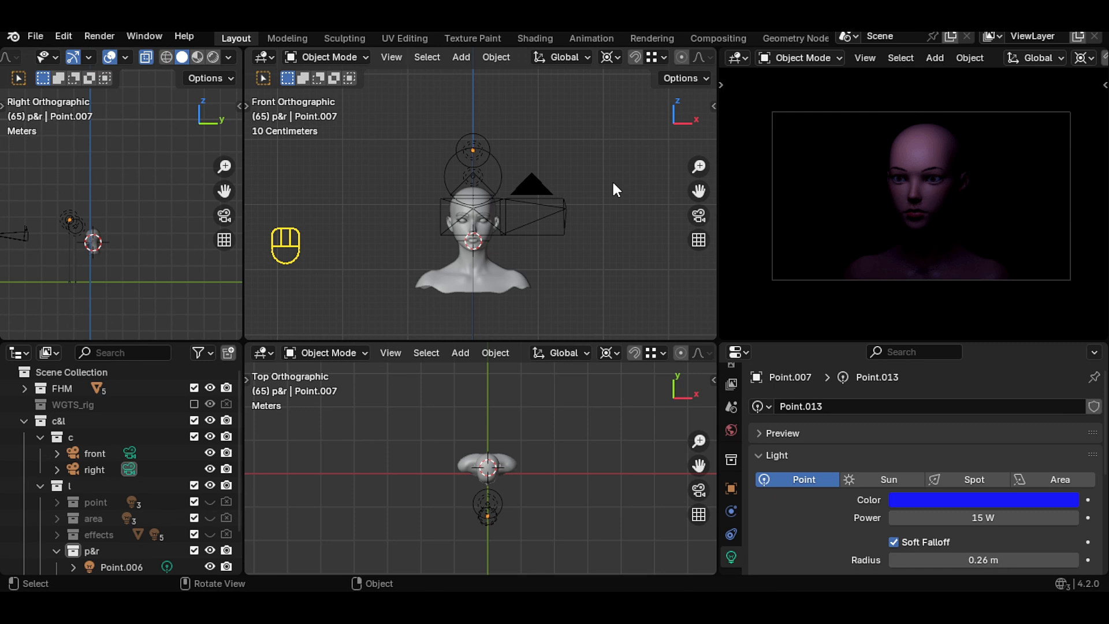
key("shift+a")
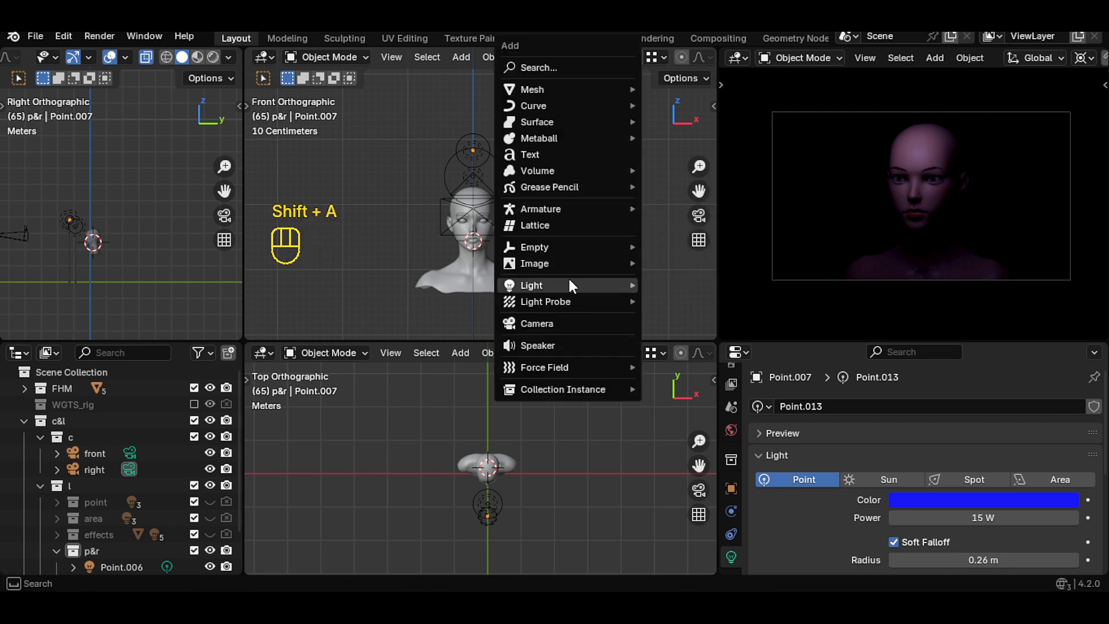
mouse_move(554, 285)
left_click(673, 334)
key("g")
key("z")
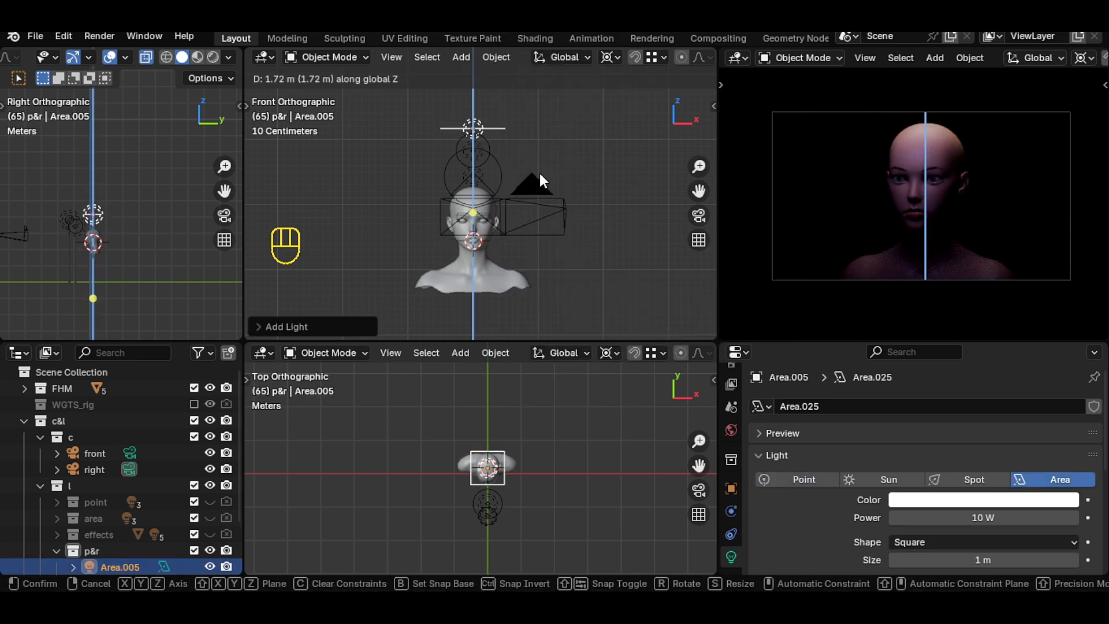
left_click(540, 171)
- Rotate the area light 90° about Y around the head and stretch it along Z to cover the head's height
type("ry90")
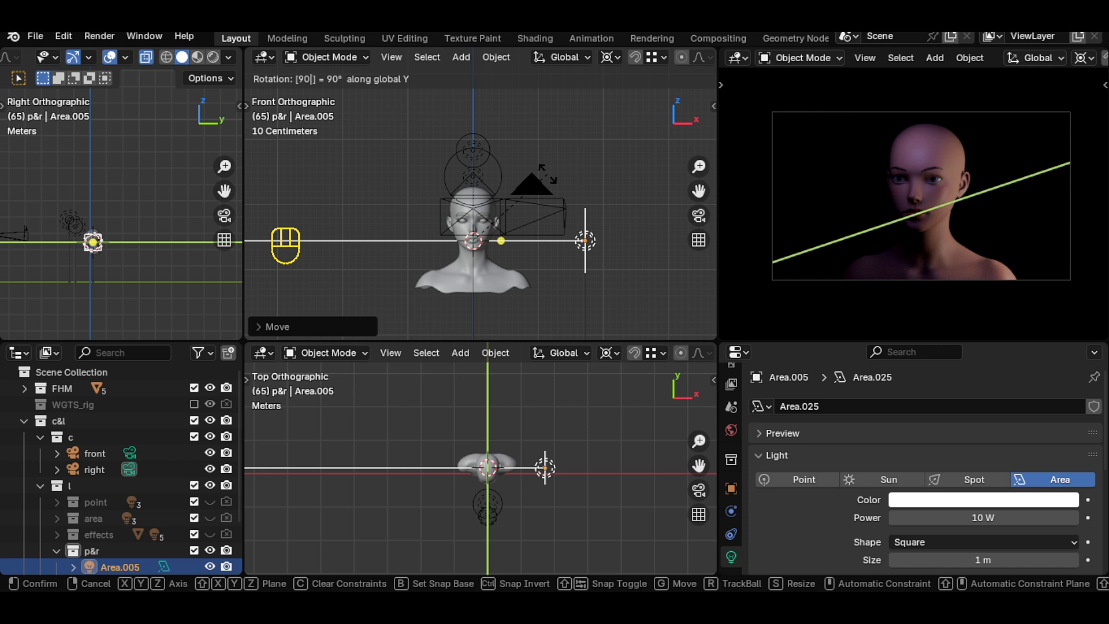
key("Return")
scroll(123, 195, "up", 3)
left_click_drag(226, 192, 154, 169)
scroll(228, 196, "up", 2)
scroll(156, 171, "up", 6)
mouse_move(224, 191)
left_mouse_down()
mouse_move(233, 163)
mouse_move(242, 192)
left_mouse_up()
scroll(165, 245, "down", 2)
key("s")
key("z")
left_click(142, 336)
- Switch the pivot point to Median Point and scale the area light to about 0.64 along Y
left_click(146, 58)
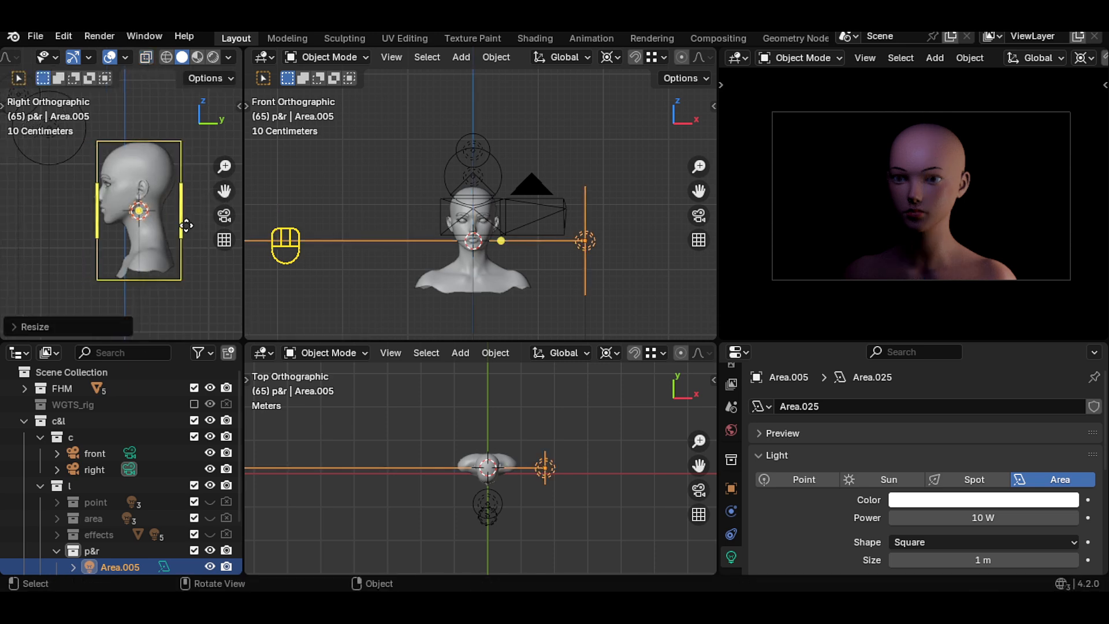
key("s")
key("z")
key("Escape")
left_click(605, 57)
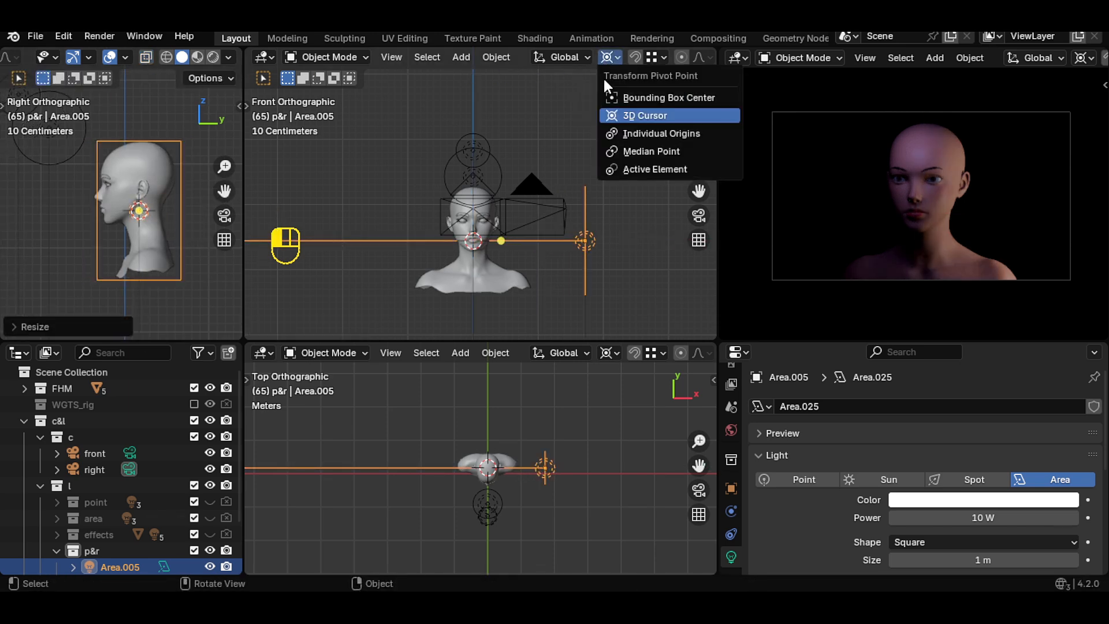
left_click(647, 154)
key("s")
key("y")
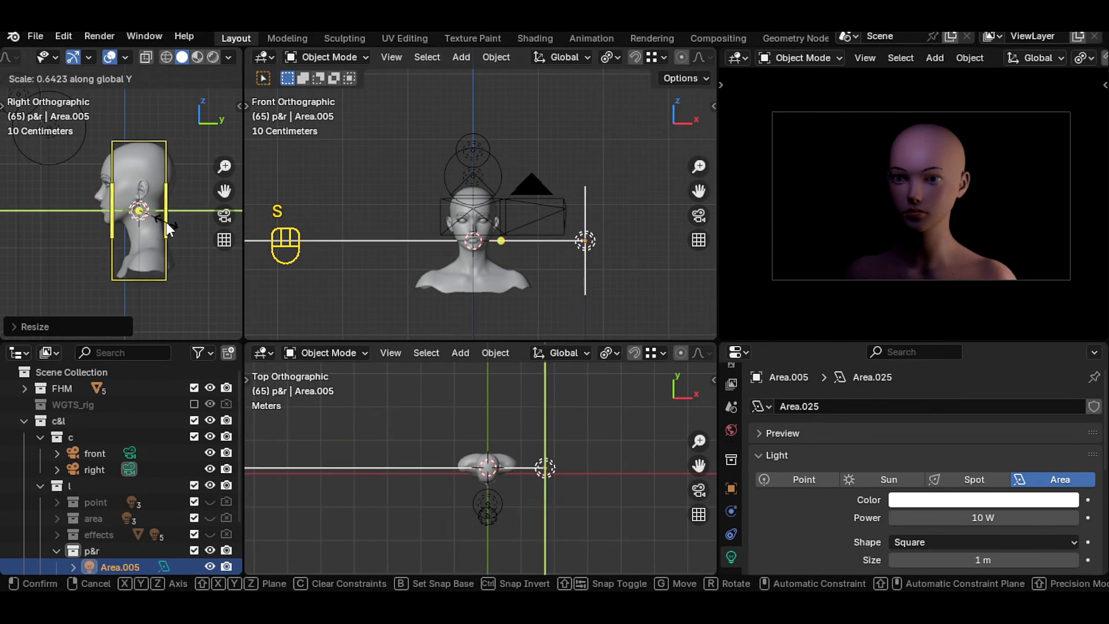
left_click(166, 223)
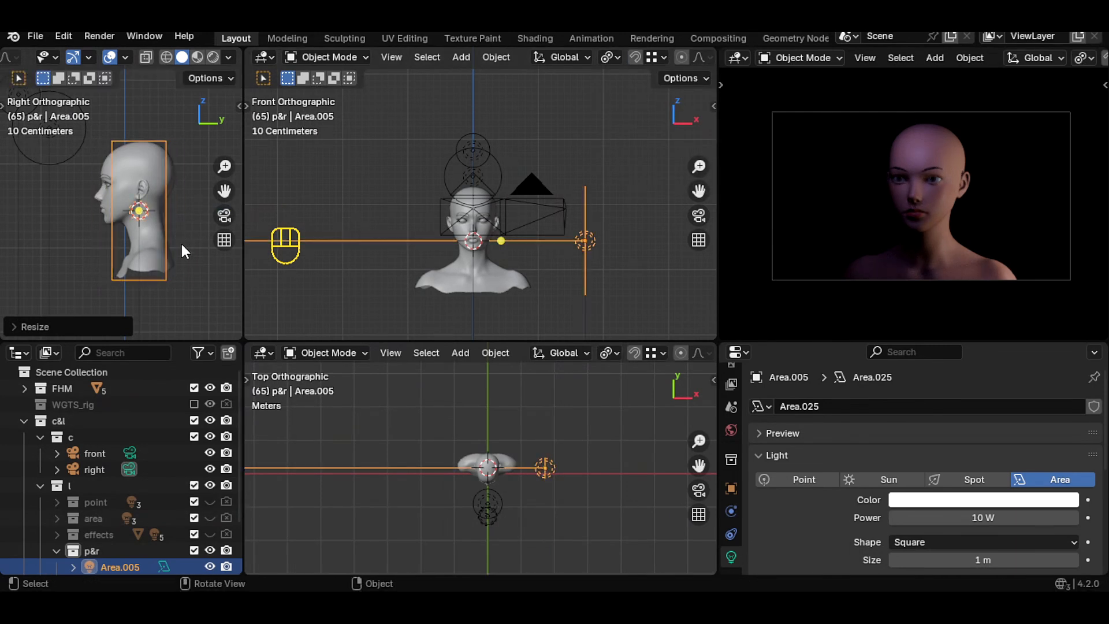
- Colour the area light red, then duplicate it and rotate the copy 180° around the 3D cursor to the head's other side
left_click(954, 500)
left_click_drag(996, 386, 985, 403)
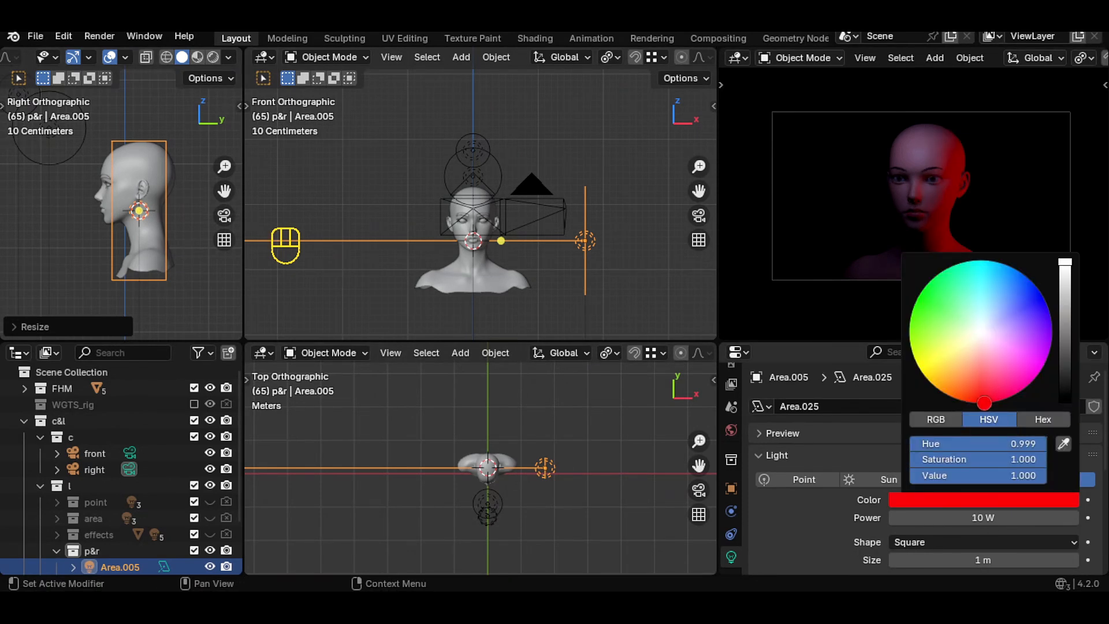
key("shift+d")
right_click(569, 480)
left_click(608, 353)
left_click(646, 410)
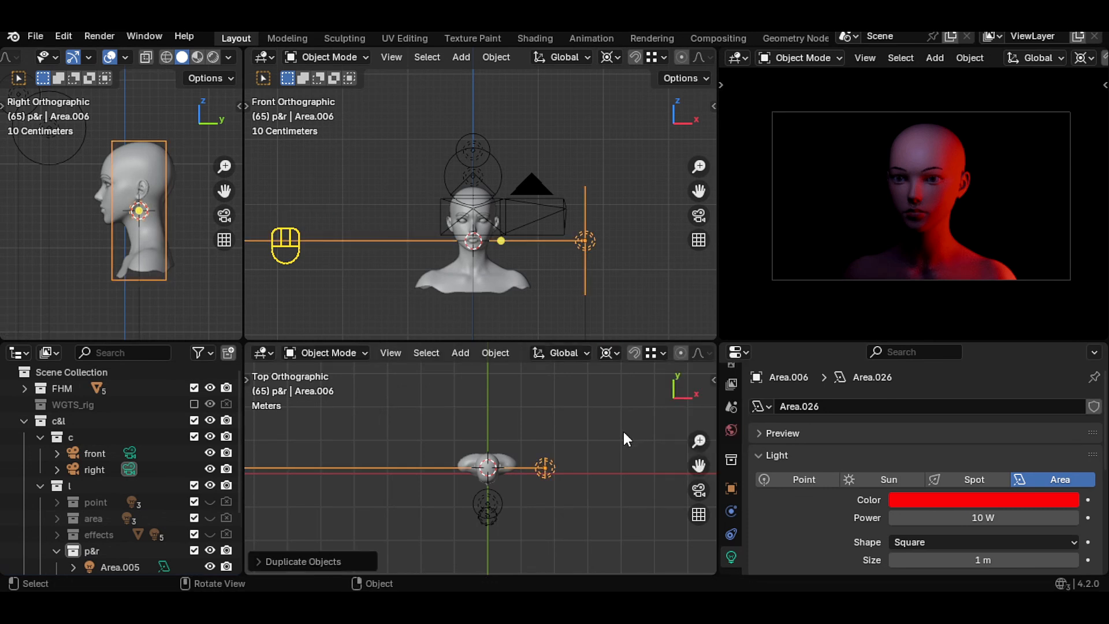
type("r180")
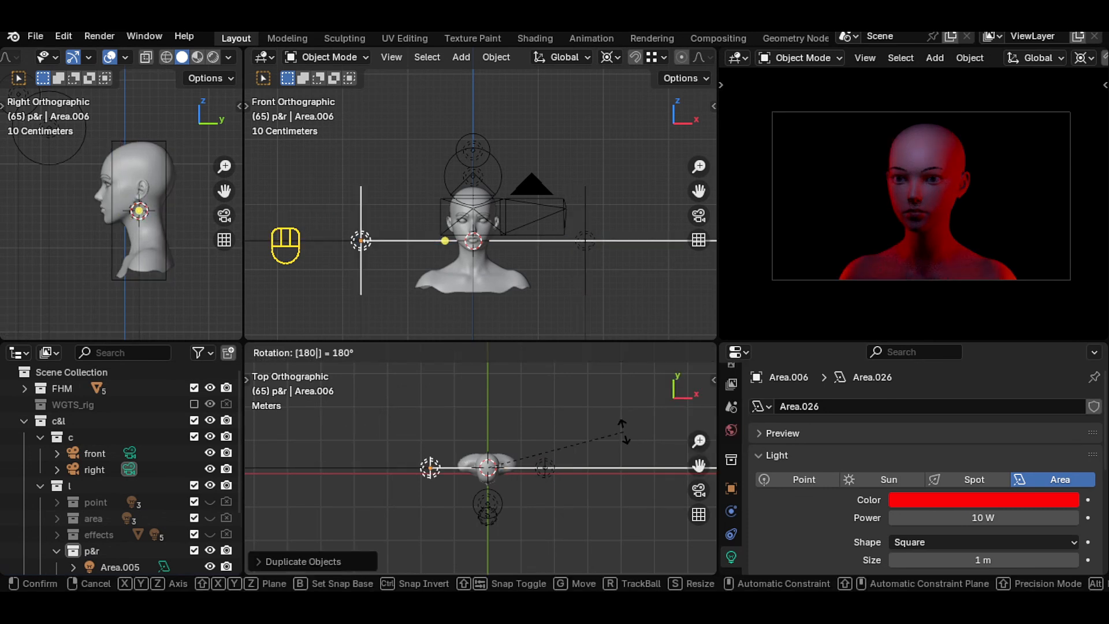
key("Return")
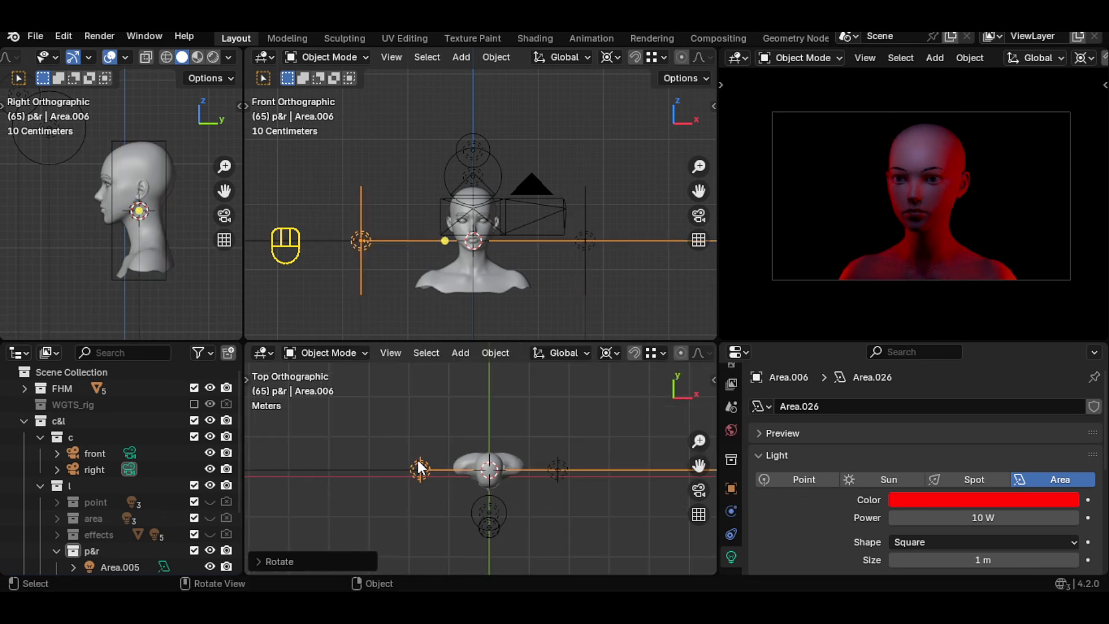
- Move the red copy about 0.56 m down along Z and about 0.43 m outward along X
key("g")
key("z")
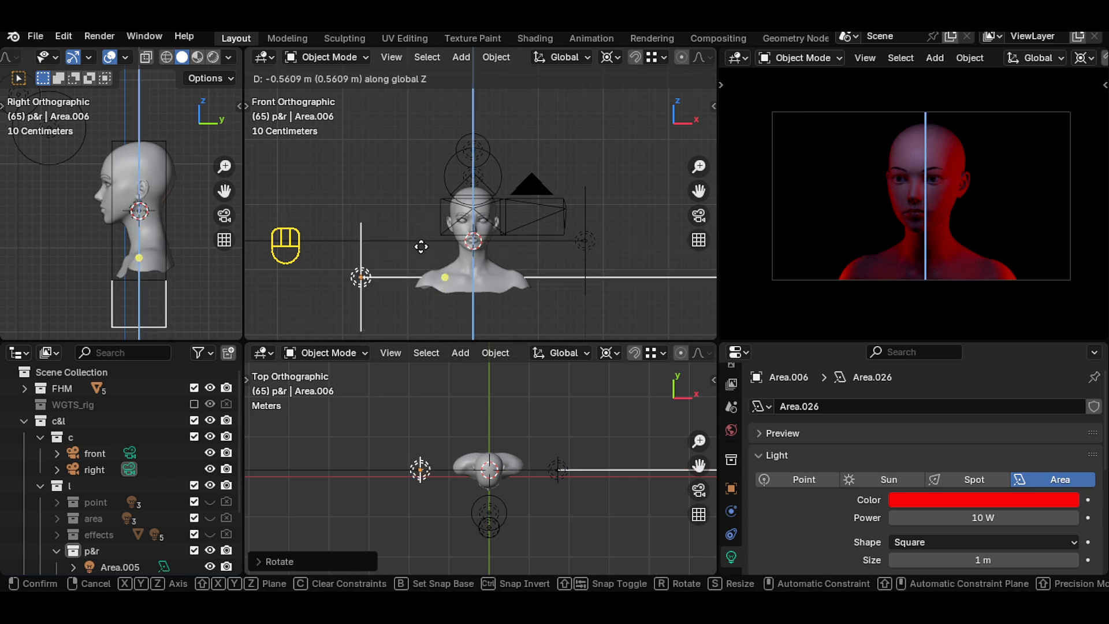
left_click(420, 247)
key("g")
key("x")
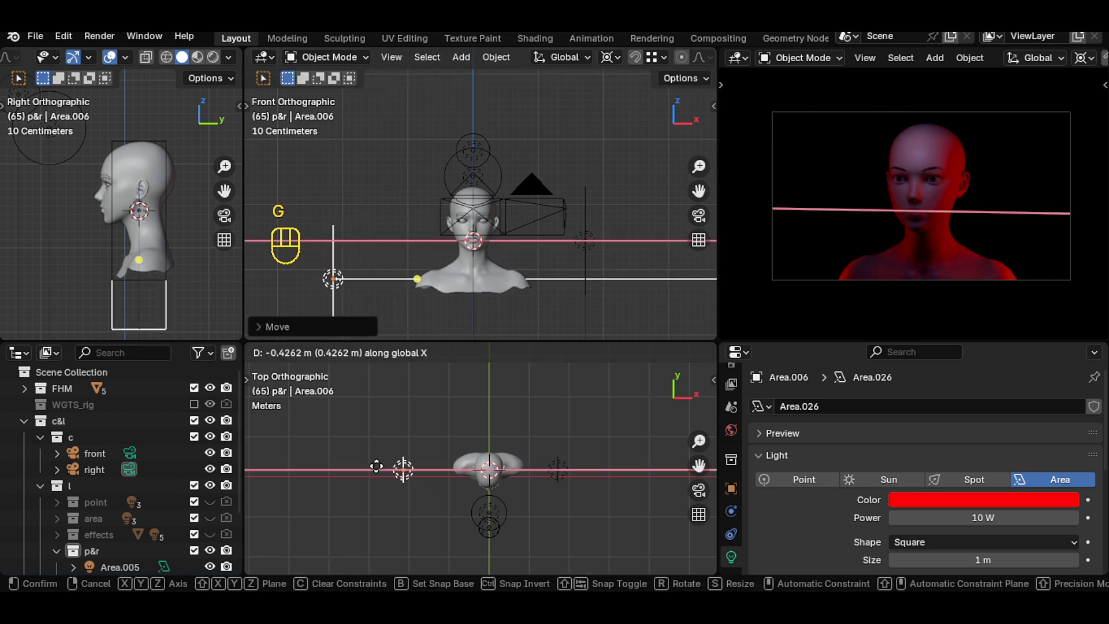
left_click(394, 466)
- Move the original red area light slightly farther out along X
left_click(567, 469)
key("g")
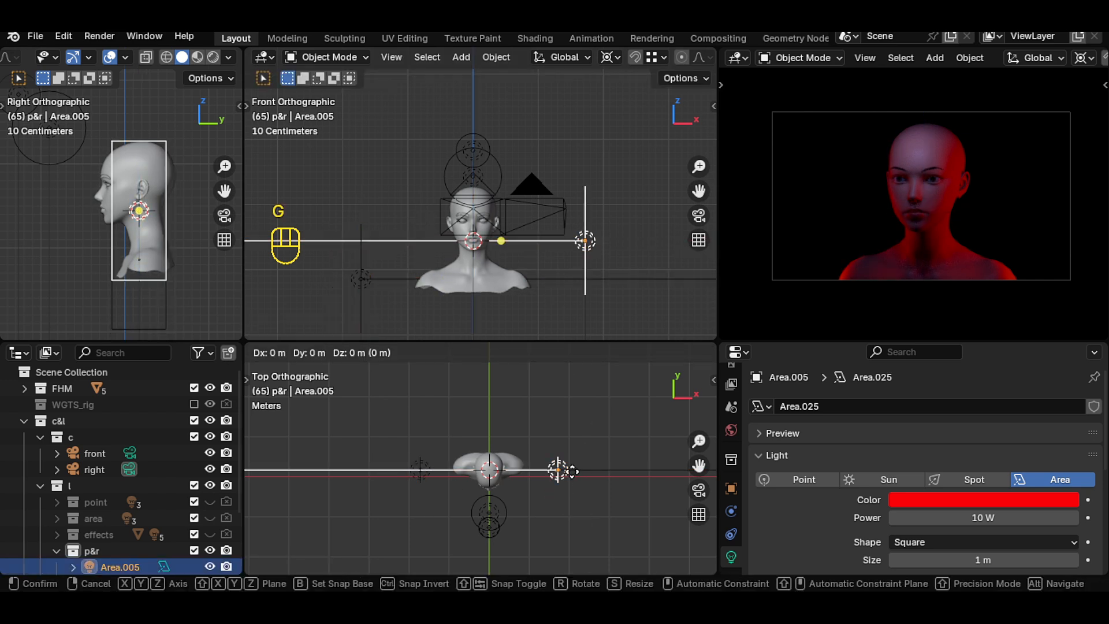
key("x")
left_click(584, 472)
left_click(522, 284)
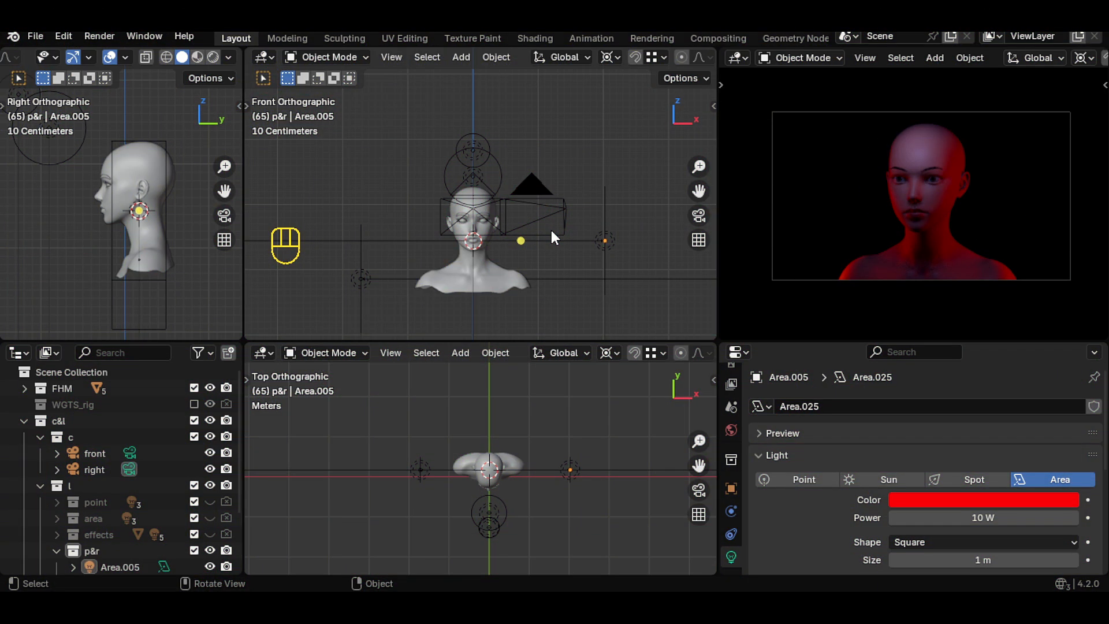
- Add an area light and raise it about 1.76 m above the head
key("shift+a")
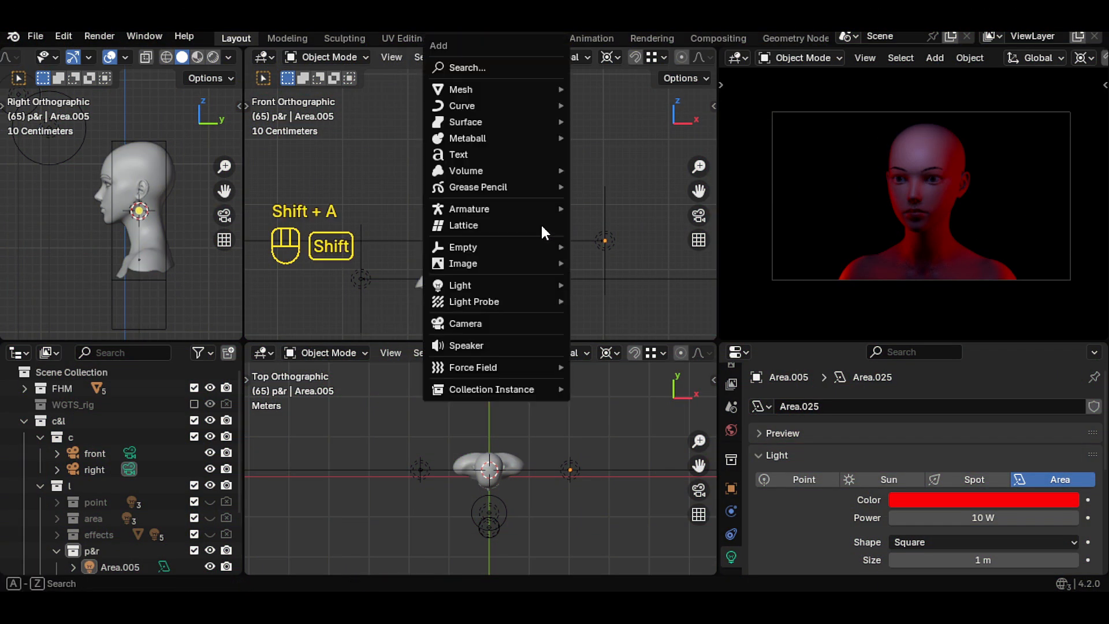
mouse_move(491, 283)
left_click(601, 340)
key("g")
key("z")
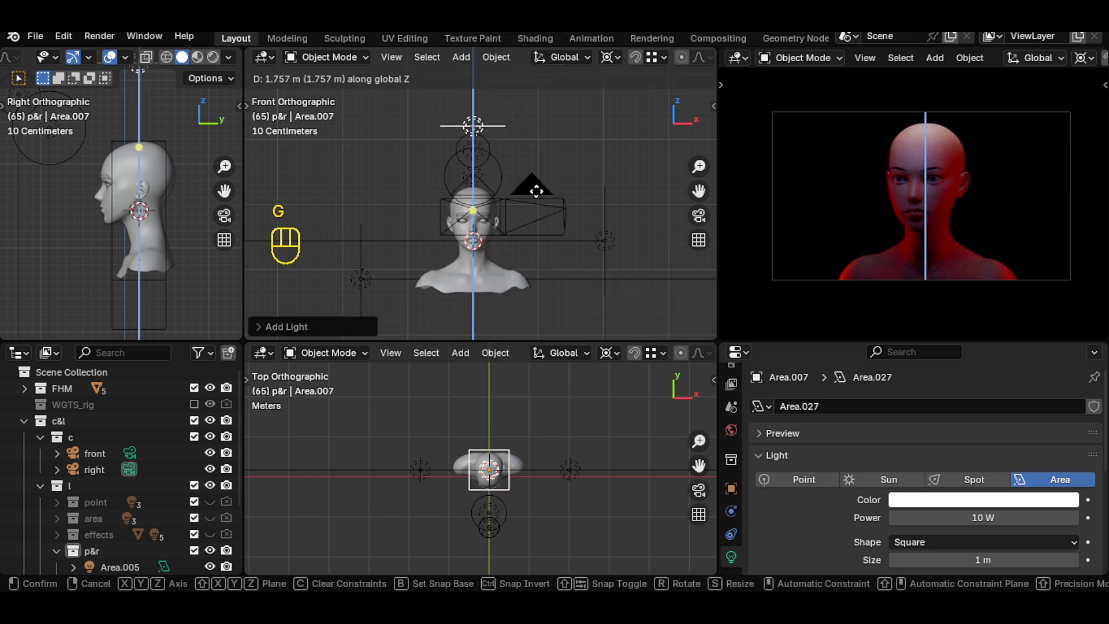
left_click(470, 124)
- Tilt the new area light about 28°, turn it about 27° and move it forward and sideways in front of the face
key("r")
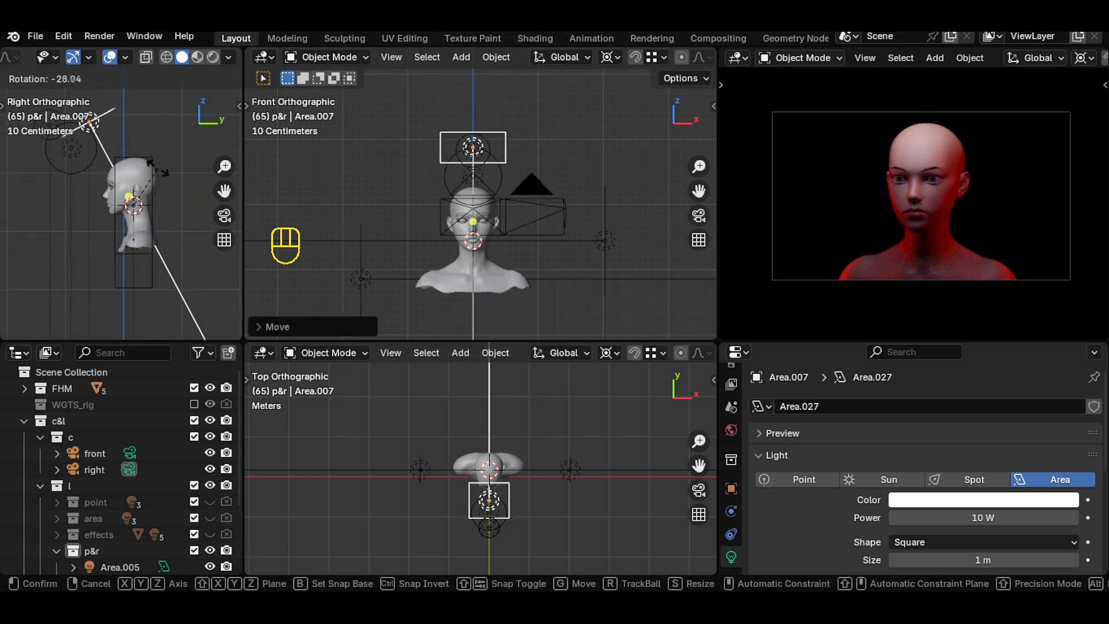
left_click(159, 174)
key("r")
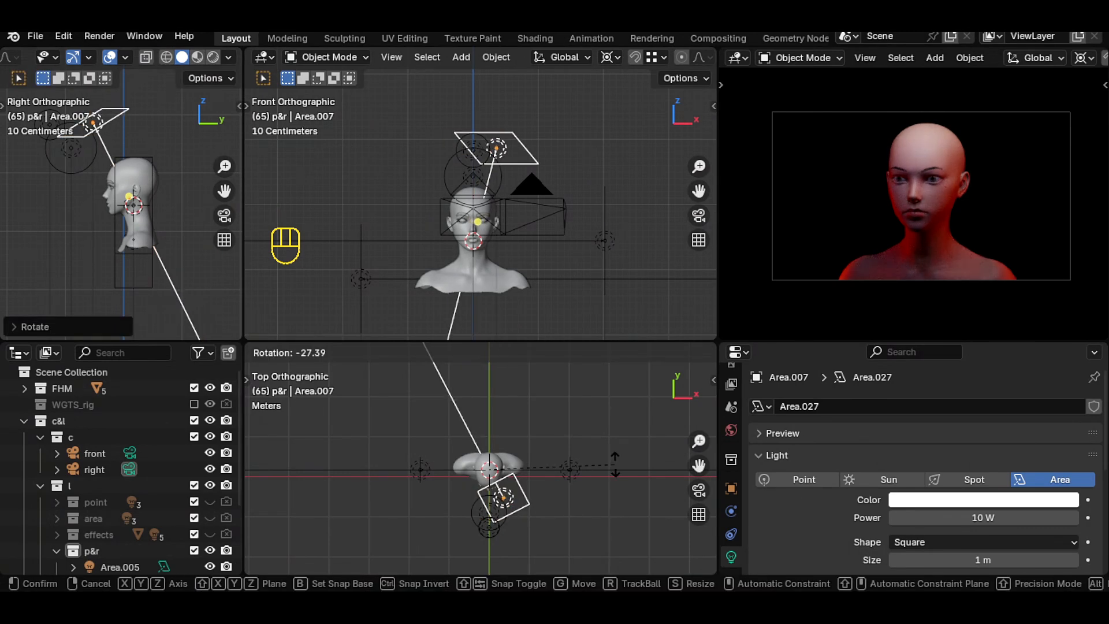
left_click(567, 529)
key("g")
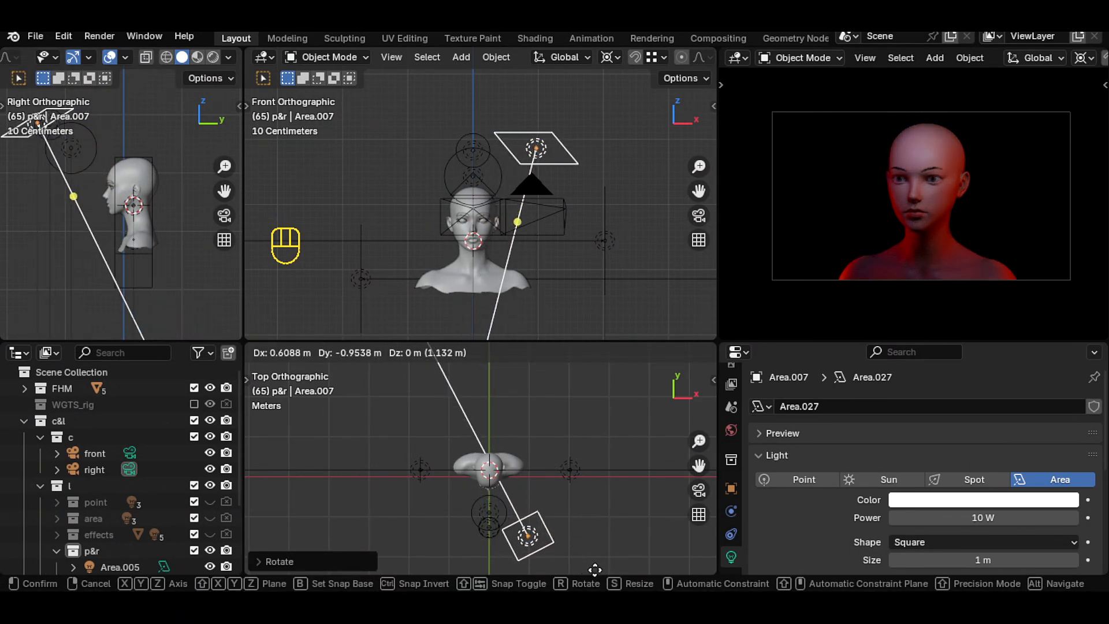
left_click(594, 568)
- Duplicate the overhead area light and rotate the copy about 44° around the head to the opposite side
key("shift+d")
key("r")
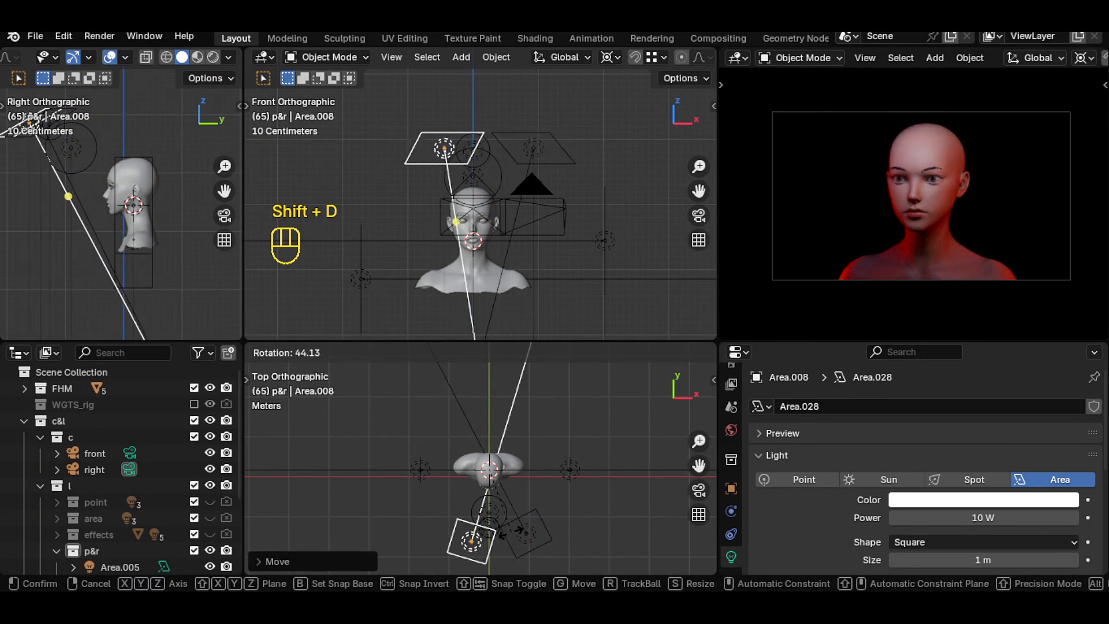
left_click(478, 526)
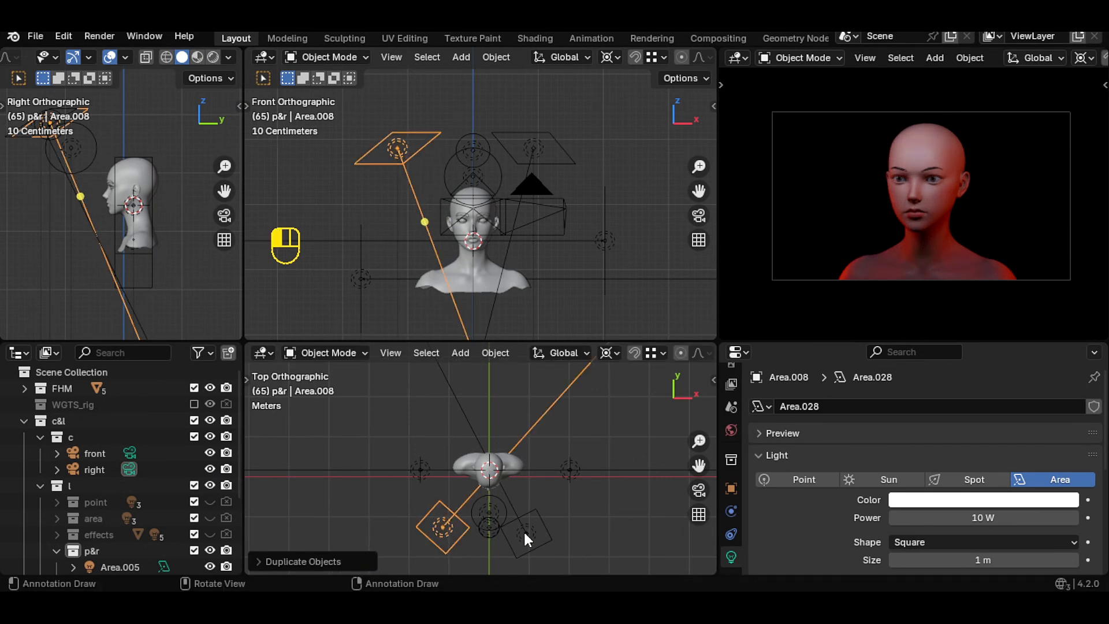
- Set the first overhead area light's power to 13 W
left_click(526, 532)
left_click_drag(982, 517, 1011, 518)
left_click(982, 518)
type("13")
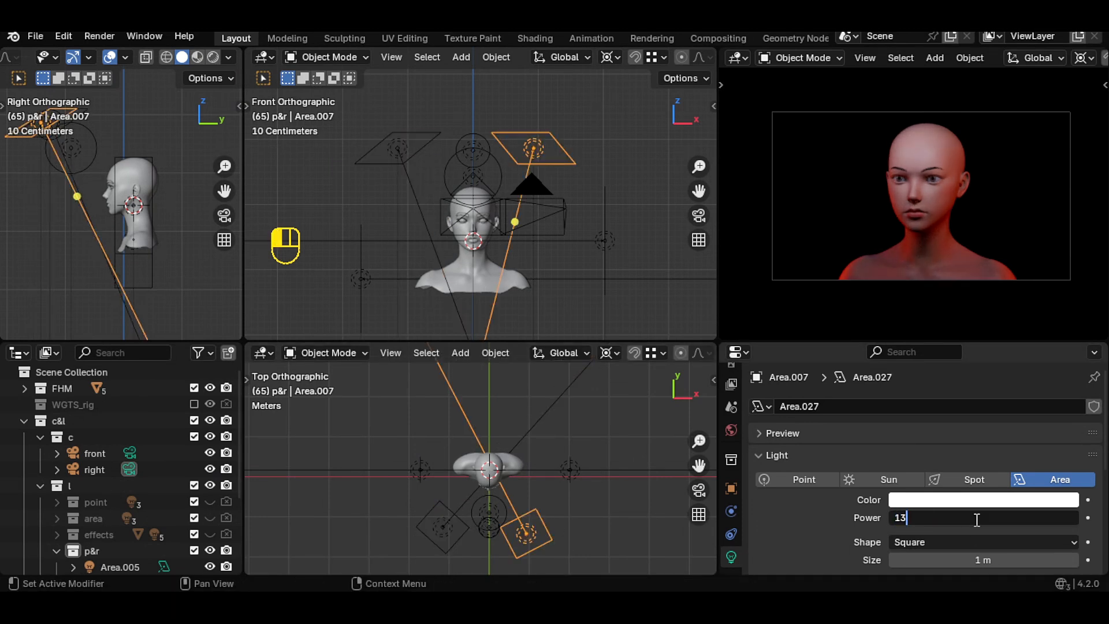
key("Return")
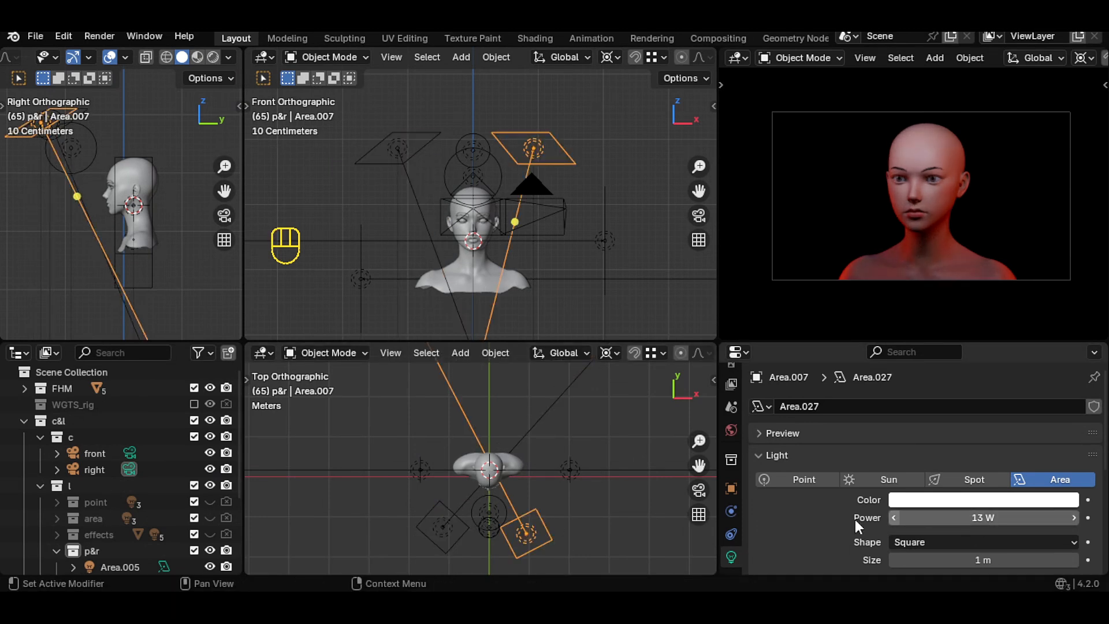
- Set the blue point light's power to 22 W and check the camera view
left_click(488, 527)
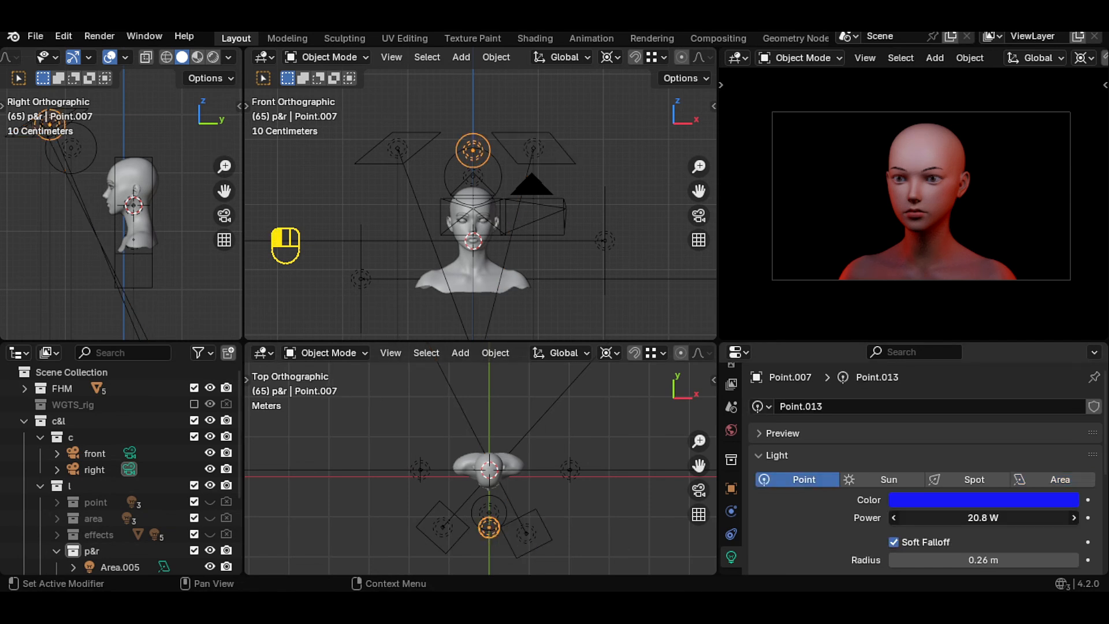
left_click(982, 518)
type("22")
key("Return")
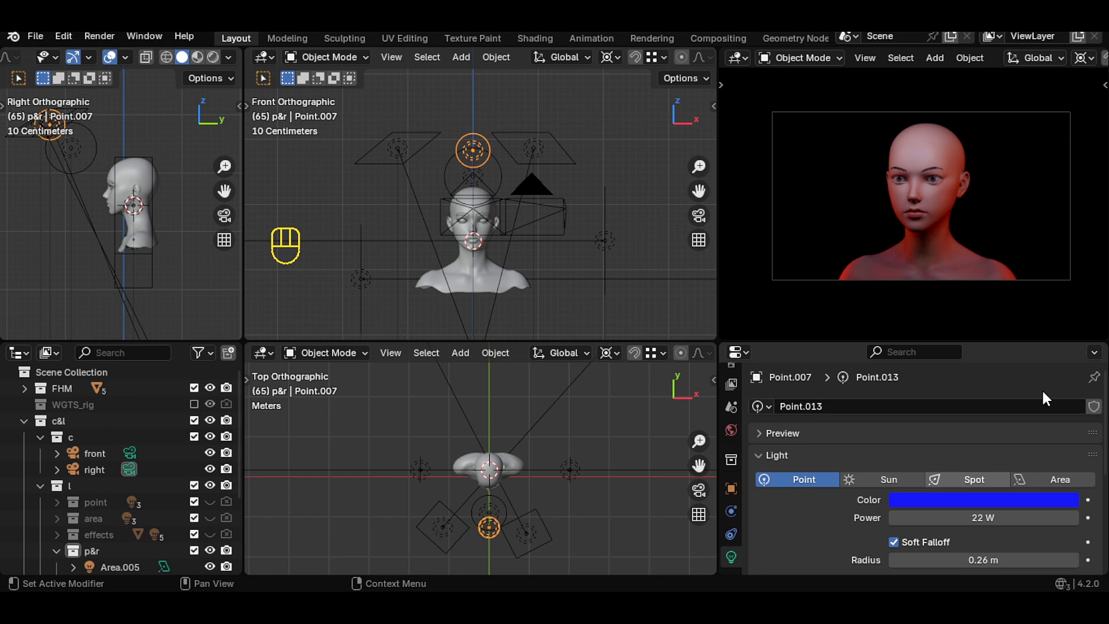
key("ctrl+space")
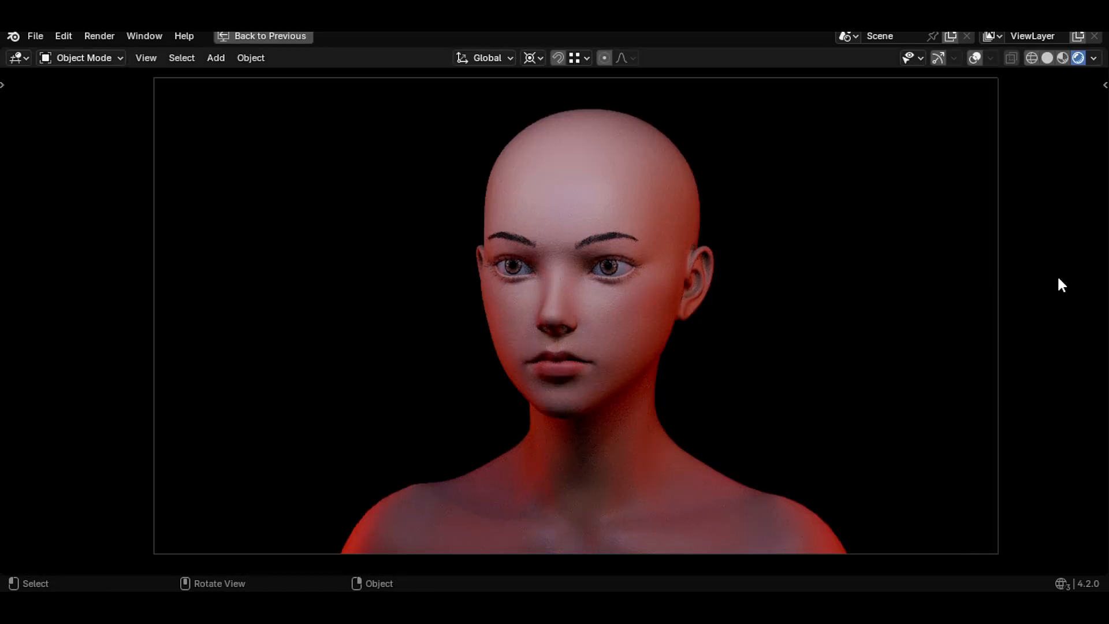
key("ctrl")
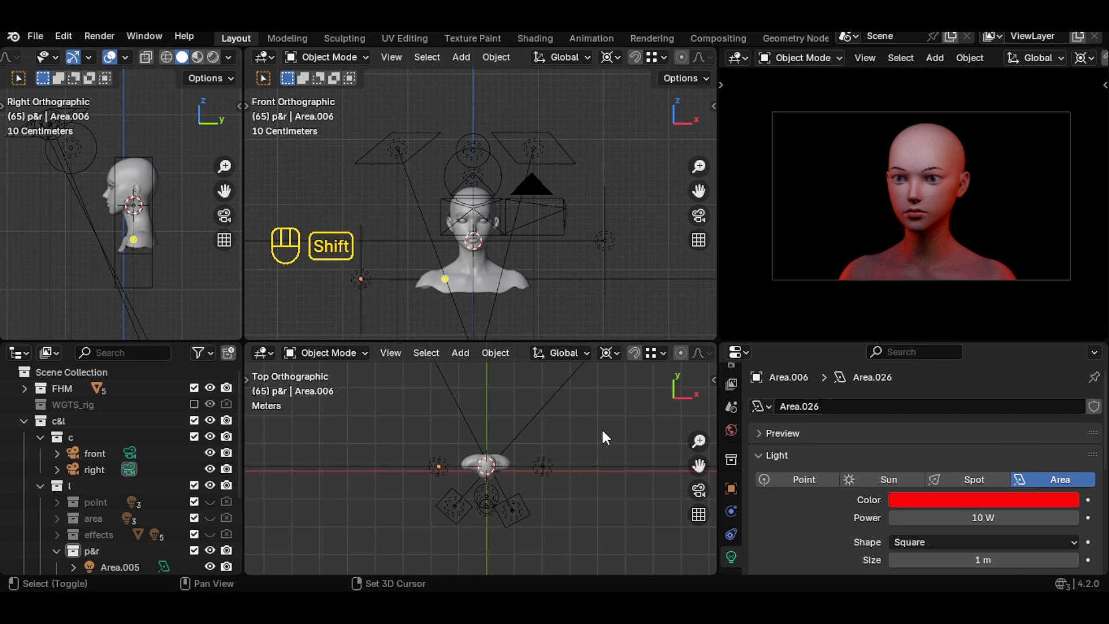
- Add a plane at the head and scale it up into a large floor
key("shift+a")
mouse_move(577, 234)
left_click(668, 235)
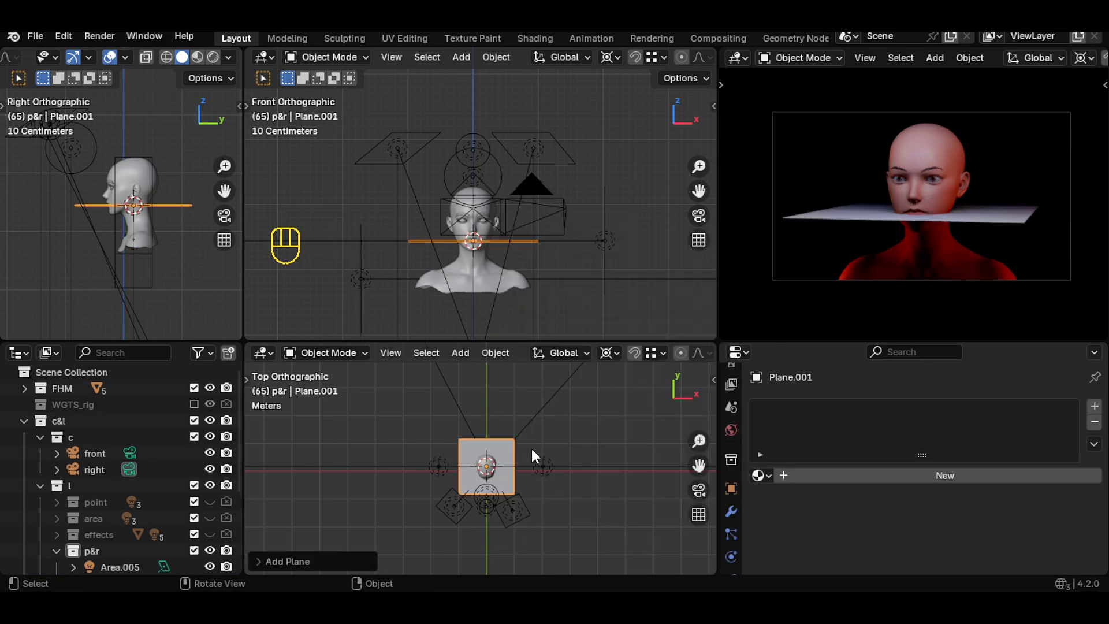
key("s")
key("Return")
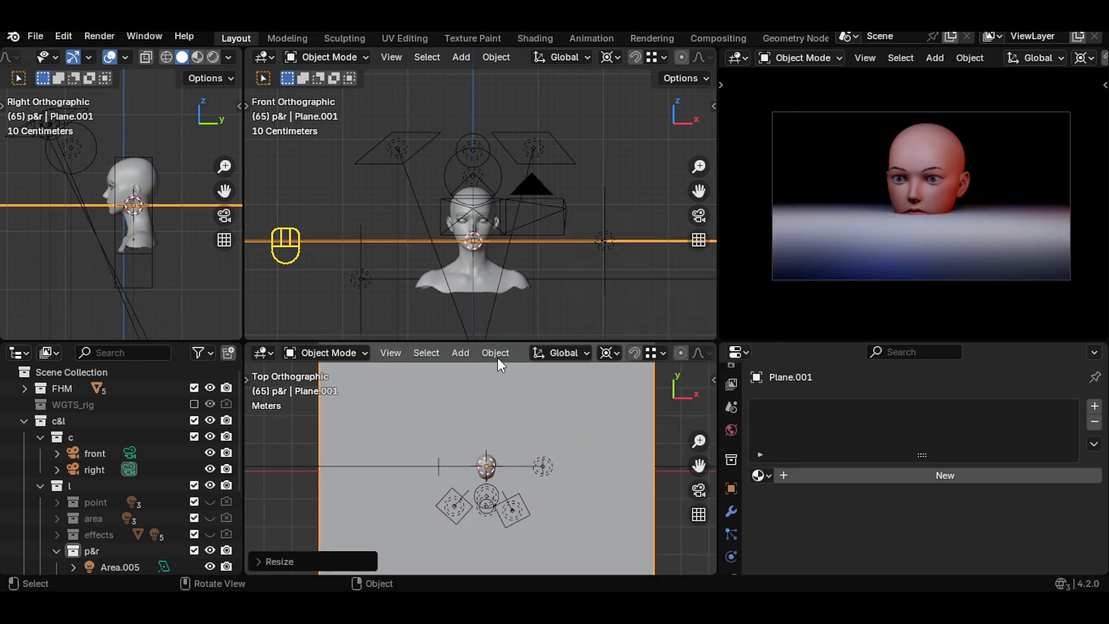
- Change the pivot point and lower the plane about 1.25 m along Z below the bust
left_click(607, 352)
left_click(660, 429)
key("g")
key("z")
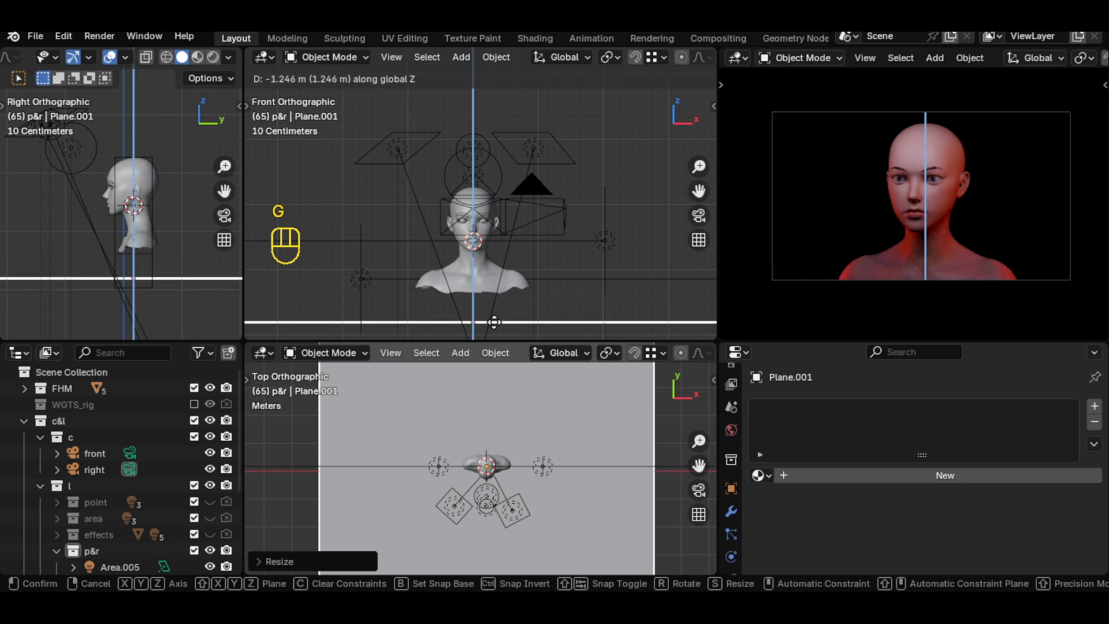
left_click(488, 321)
- In Edit Mode, select the plane's back edge and extrude it upward along Z into a wall
scroll(183, 258, "down", 3)
left_click_drag(224, 191, 75, 212)
scroll(182, 258, "down", 3)
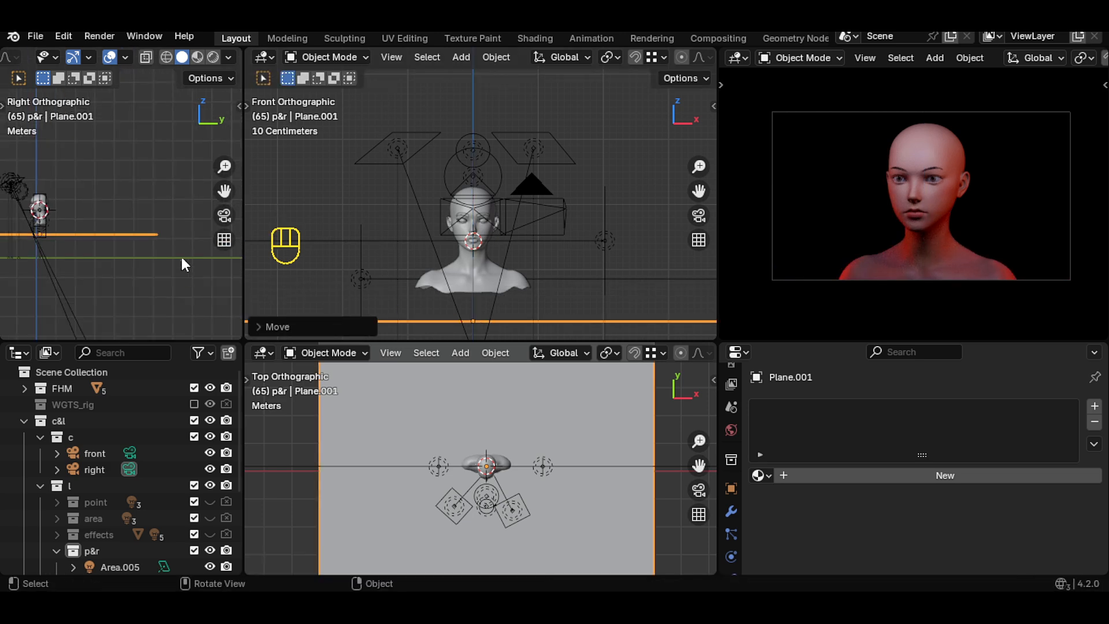
key("Tab")
scroll(204, 55, "down", 5)
left_click_drag(173, 192, 128, 264)
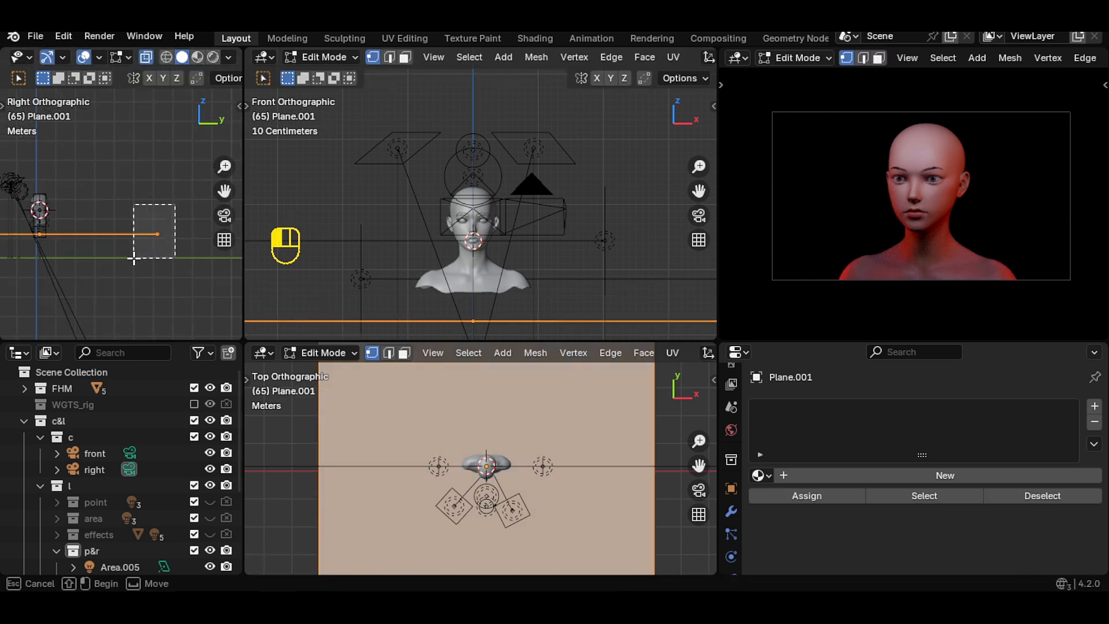
key("e")
key("z")
left_click(163, 140)
- Bevel the floor-to-wall corner into a smooth curve and apply Shade Smooth to the backdrop
scroll(159, 167, "up", 1)
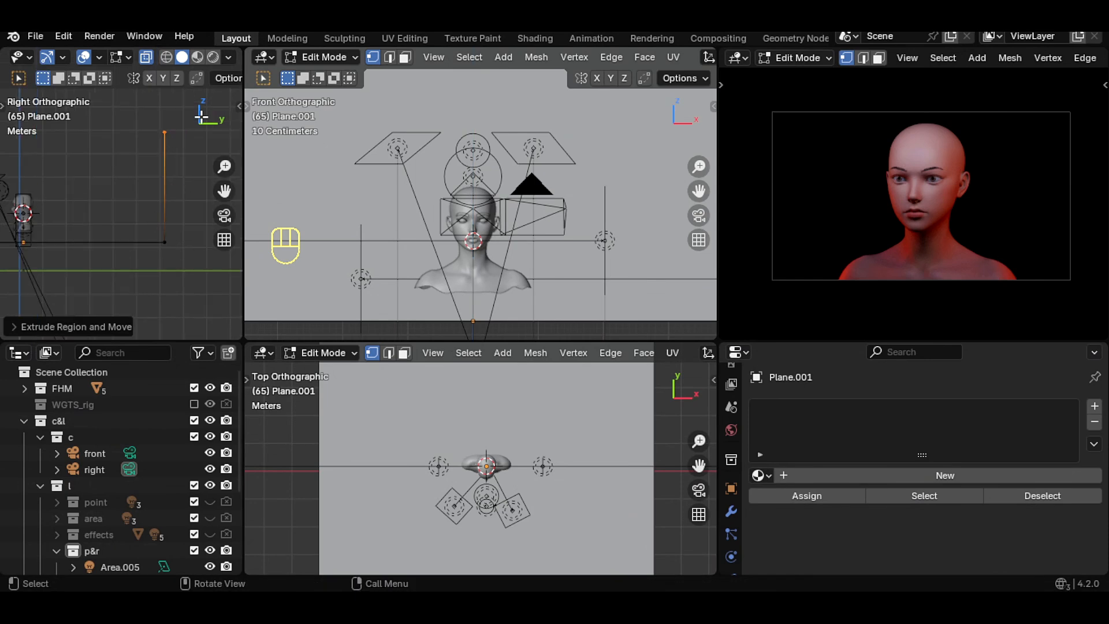
left_click_drag(143, 209, 182, 248)
key("ctrl+shift+b")
left_click(166, 228)
key("Tab")
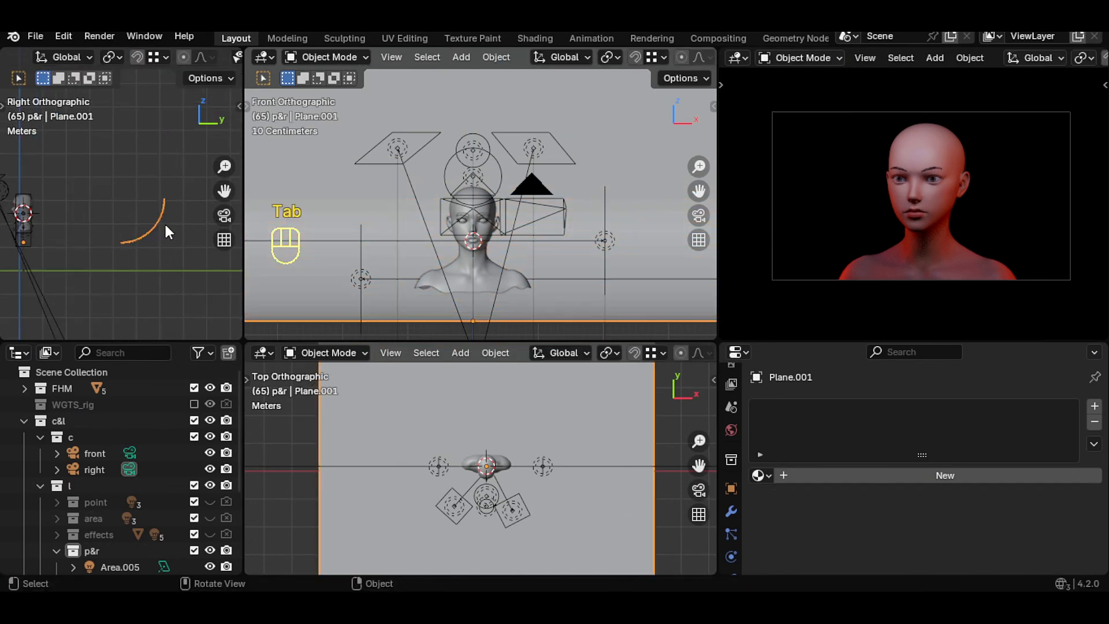
right_click(278, 205)
left_click(279, 201)
- Add a new point light at the head inside the p&r collection
scroll(108, 228, "down", 1)
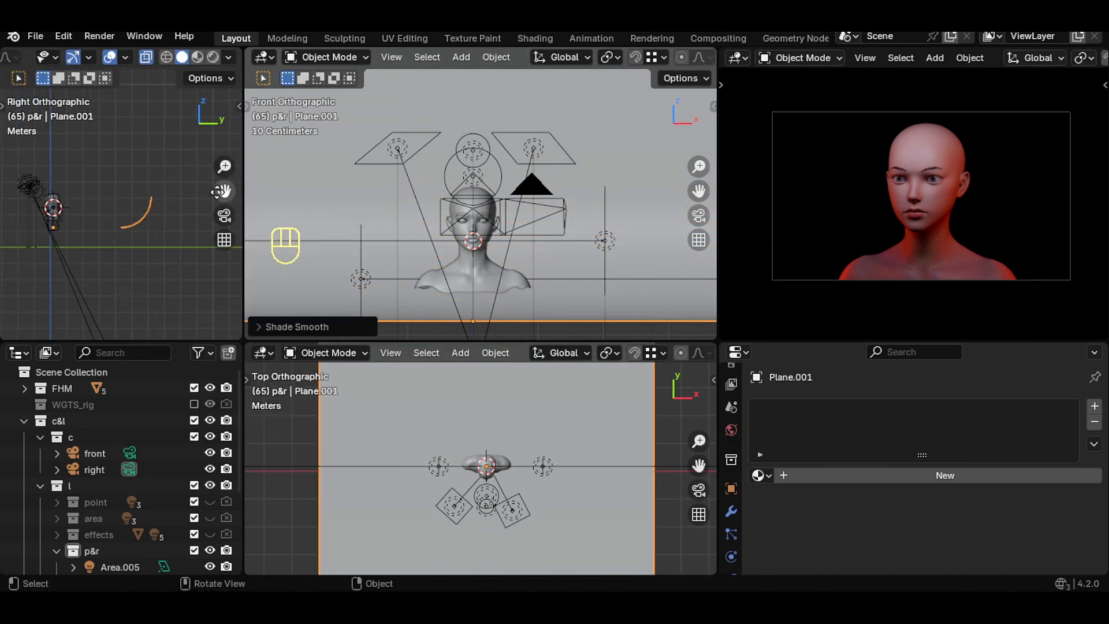
scroll(106, 215, "up", 8)
left_click_drag(219, 191, 178, 175)
scroll(616, 458, "down", 3)
left_click(616, 460)
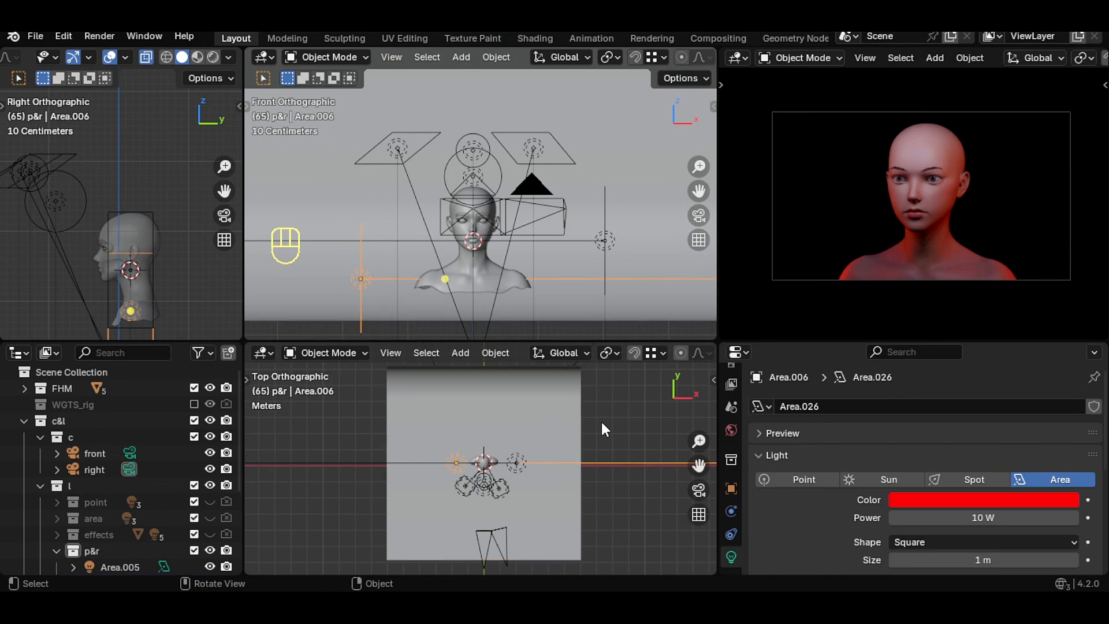
left_click(606, 352)
left_click(665, 411)
key("shift+a")
mouse_move(494, 464)
left_click(562, 464)
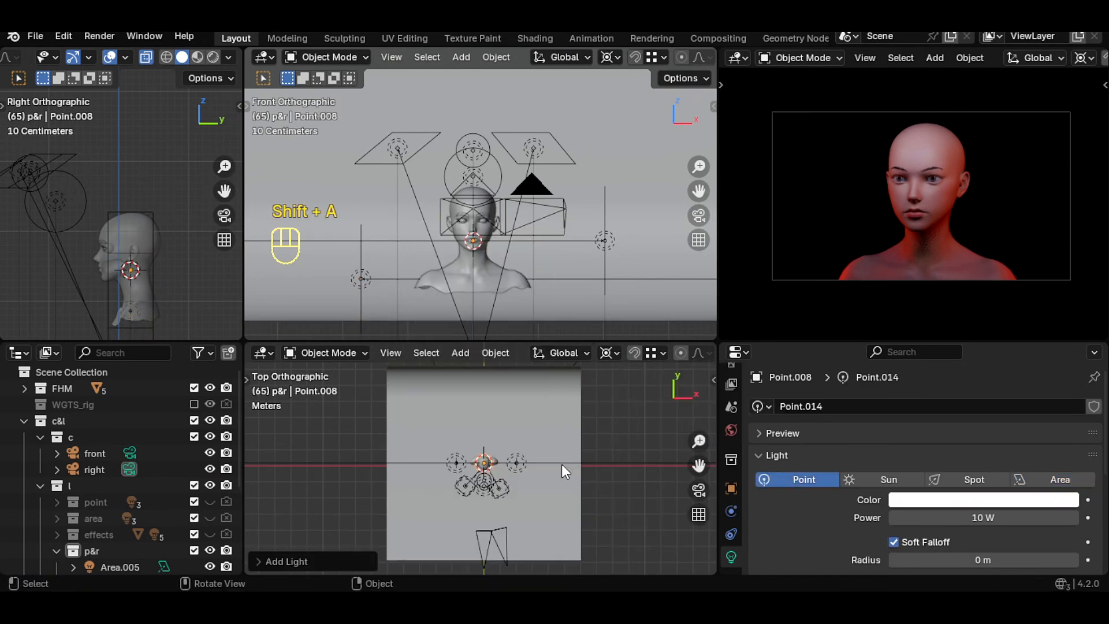
- Move the point light about 5.3 m back along Y behind the head
scroll(518, 451, "up", 3)
scroll(498, 446, "down", 2)
key("g")
key("y")
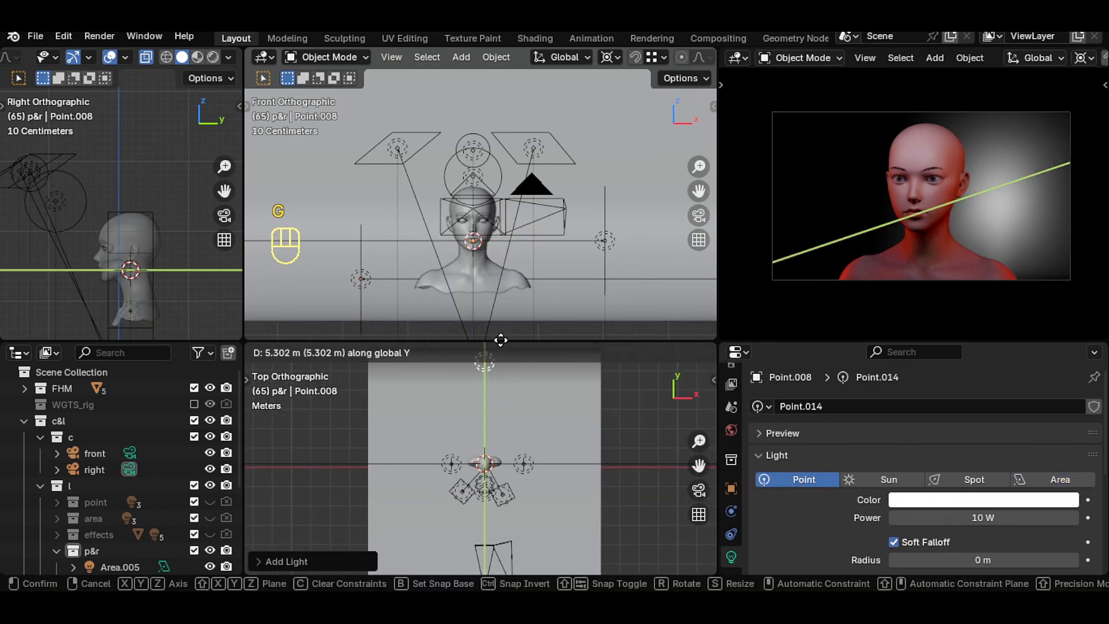
left_click(663, 513)
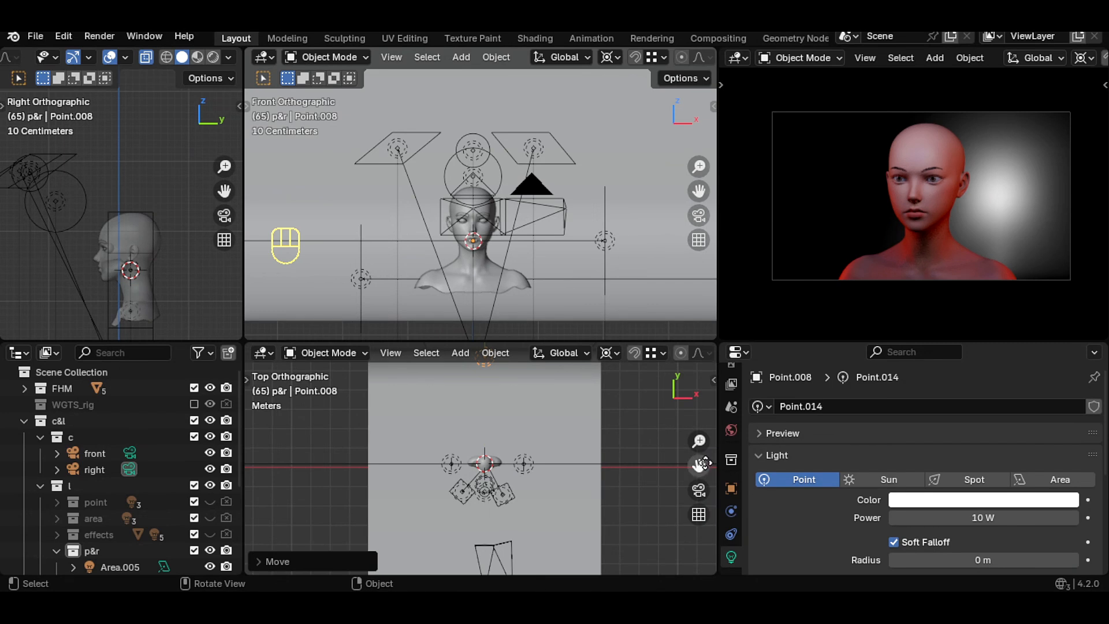
- Reposition the point light along X and Z so it sits behind and above the head
left_click_drag(704, 462, 710, 490)
key("r")
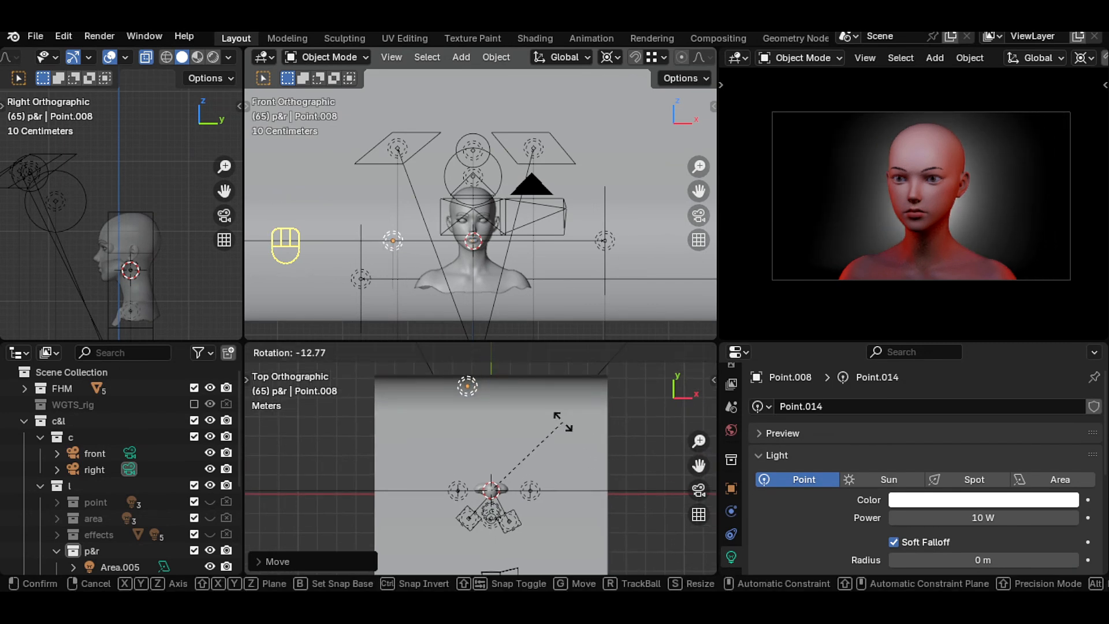
left_click(561, 425)
key("g")
key("z")
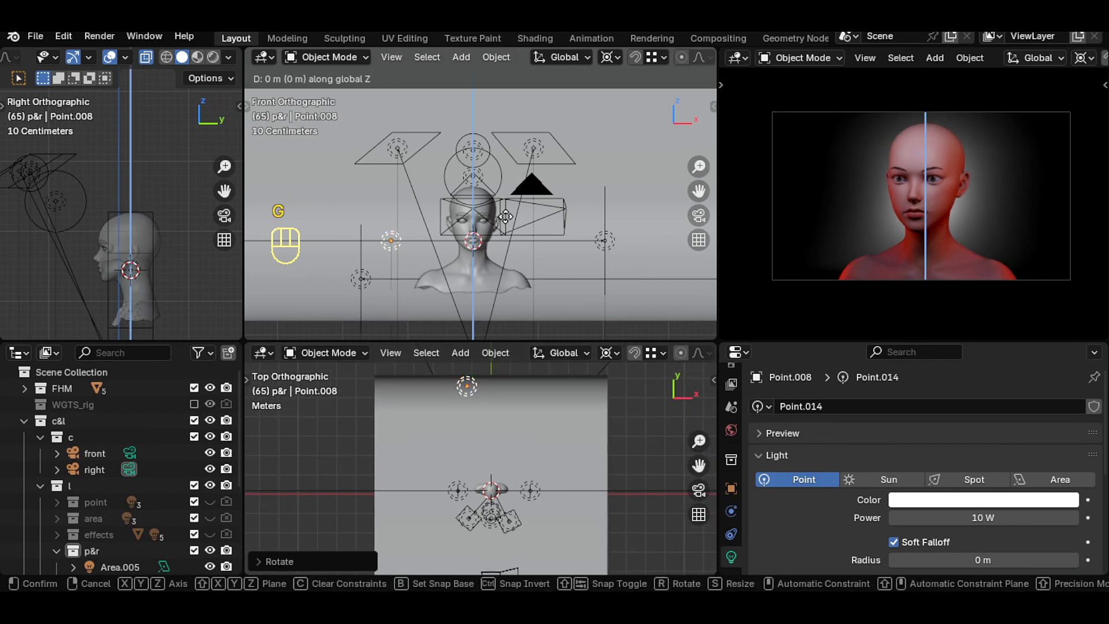
left_click(508, 191)
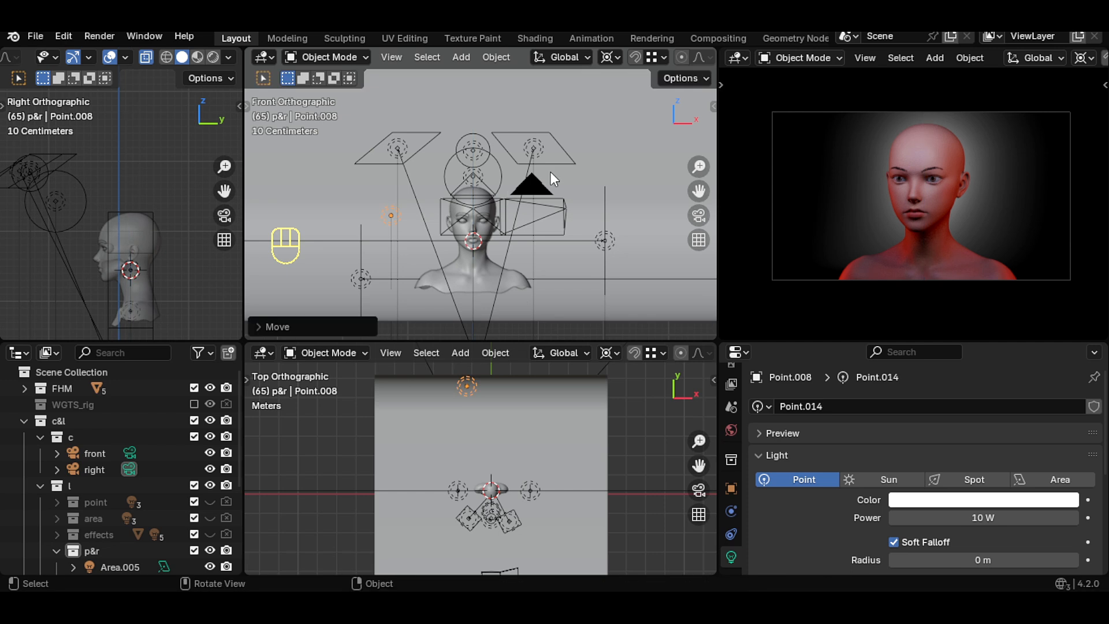
key("g")
key("x")
left_click(548, 178)
key("g")
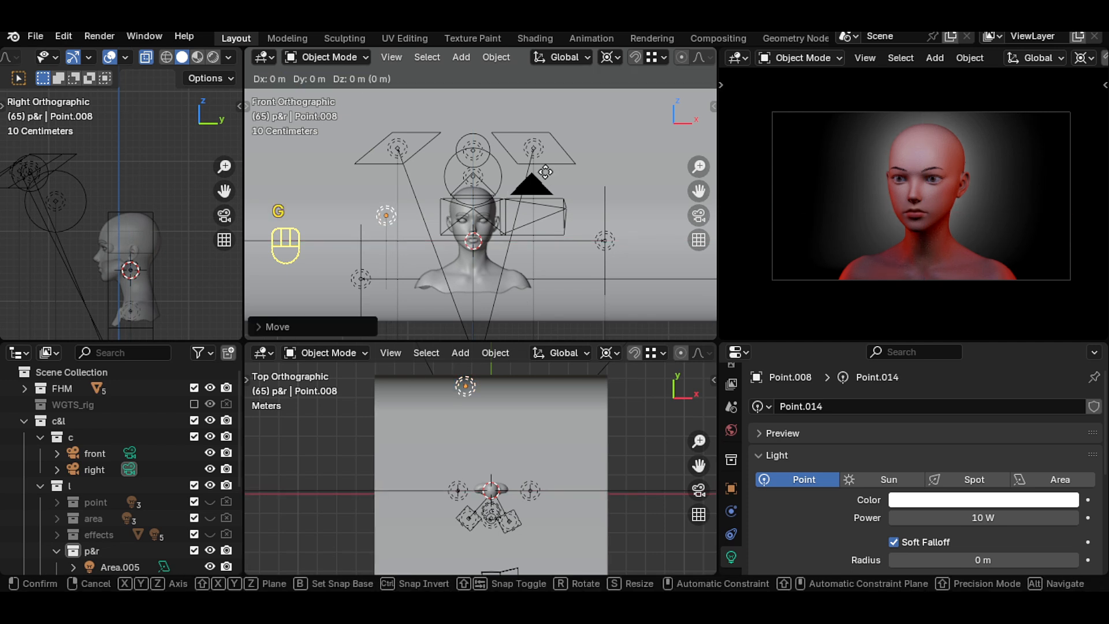
key("z")
left_click(546, 167)
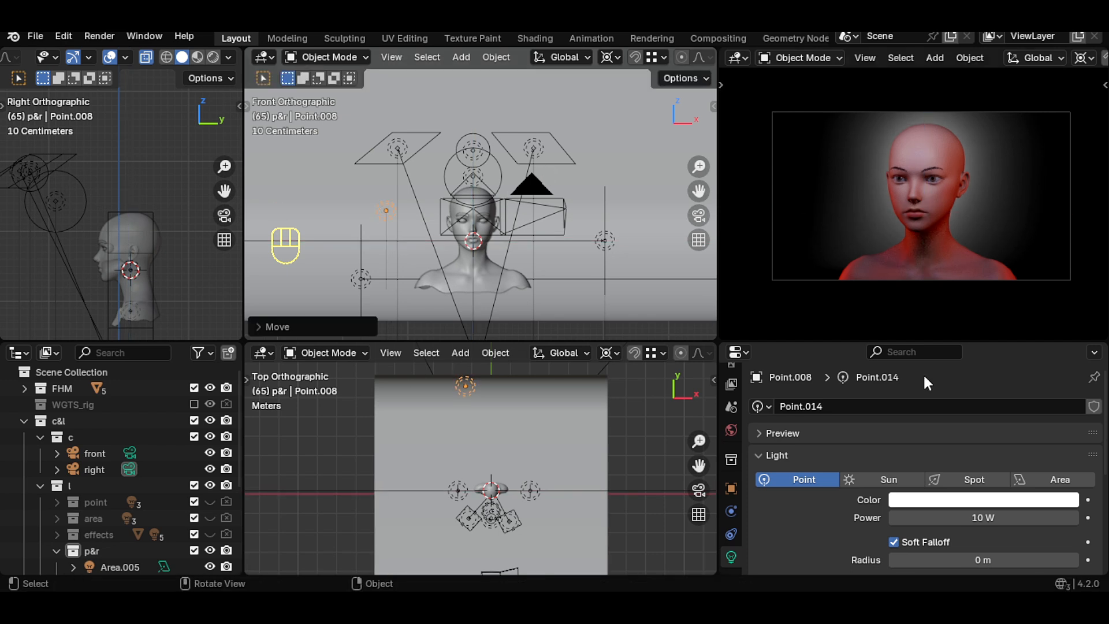
- Set the point light's radius to about 0.05 m, its colour to red and its power to about 32.8 W
left_click(1073, 561)
left_click_drag(1073, 562, 1084, 562)
left_click_drag(986, 518, 1026, 518)
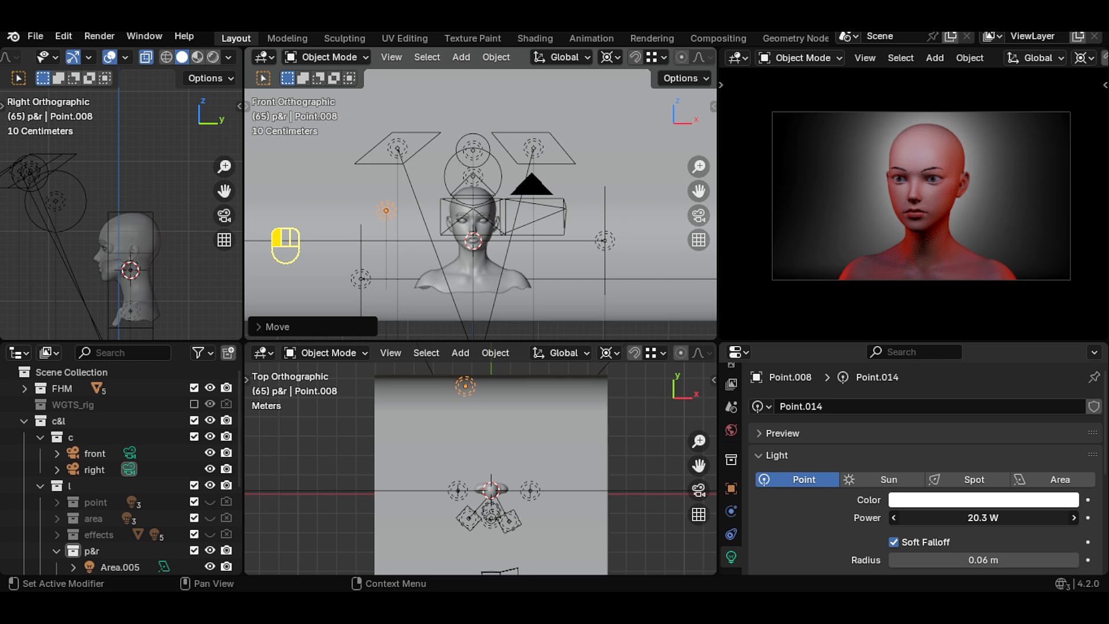
left_click(983, 500)
left_click(990, 395)
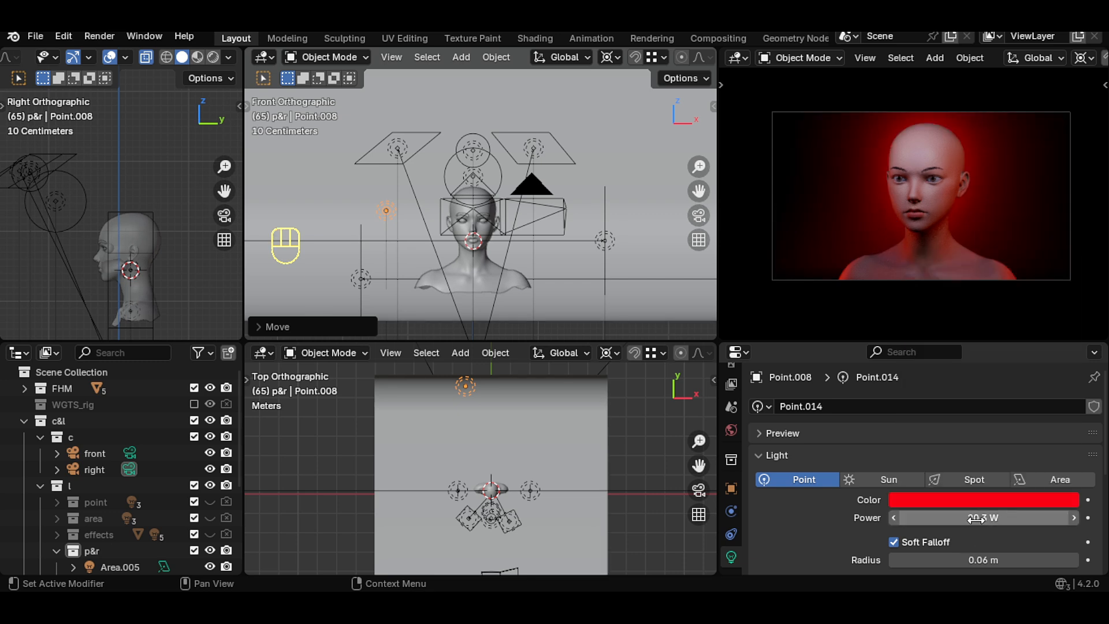
left_click_drag(983, 519, 1022, 518)
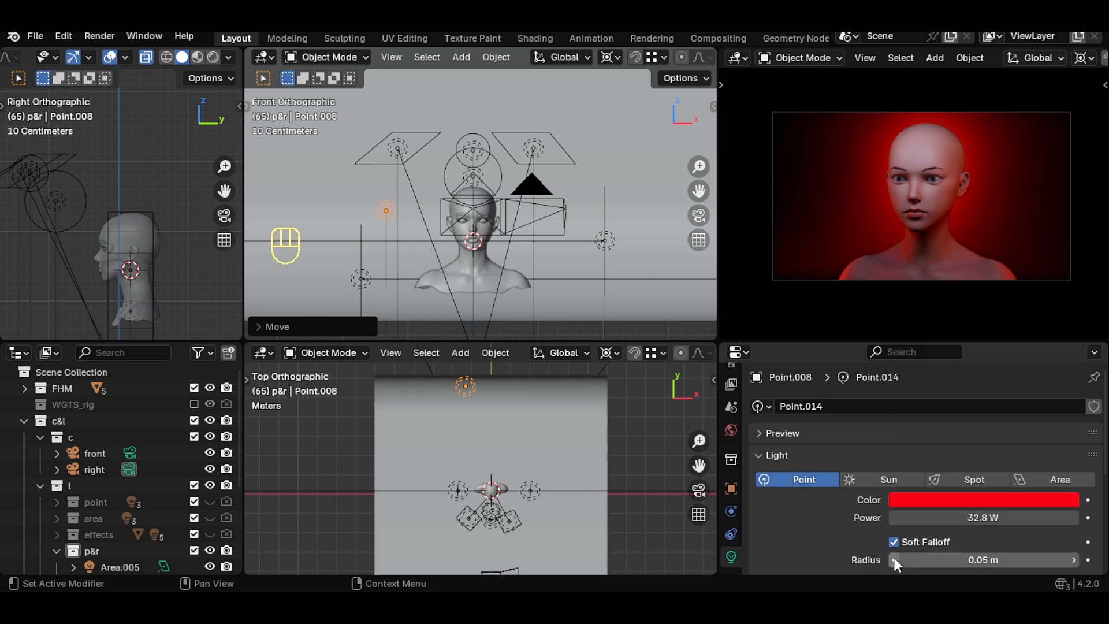
- Set the power of the rear area light to 15 W
scroll(601, 514, "up", 5)
left_click(565, 483)
left_click(978, 520)
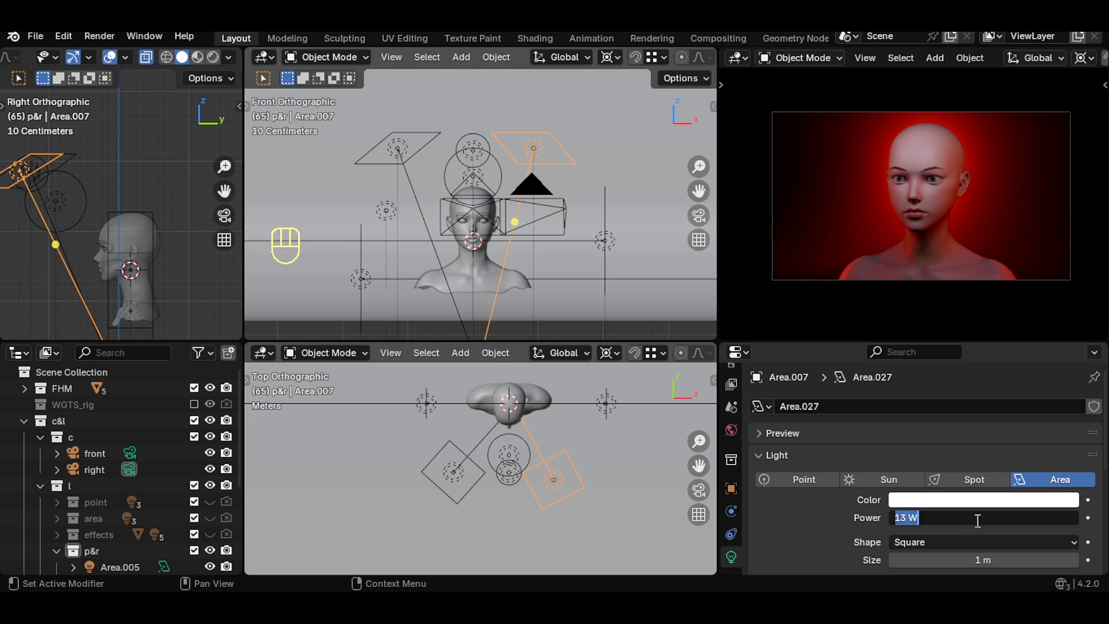
key("Return")
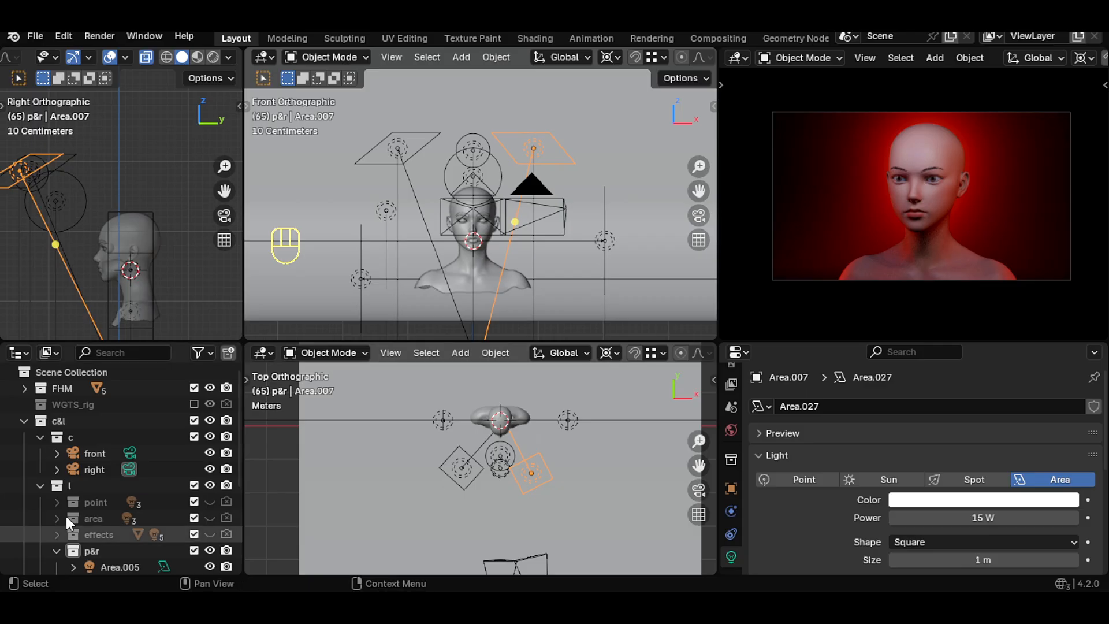
- Hide the p&r collection in the viewport, copy it and paste the copy into the l collection
scroll(66, 516, "down", 3)
left_click(56, 452)
left_click(80, 541)
left_click(210, 541)
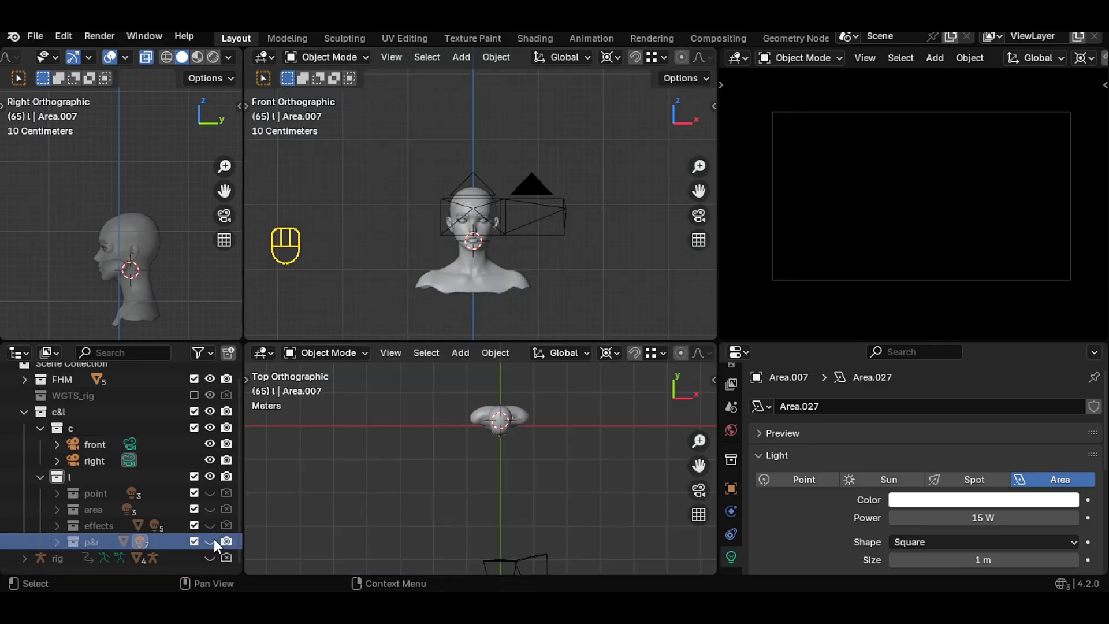
right_click(74, 541)
key("ctrl+c")
left_click(78, 473)
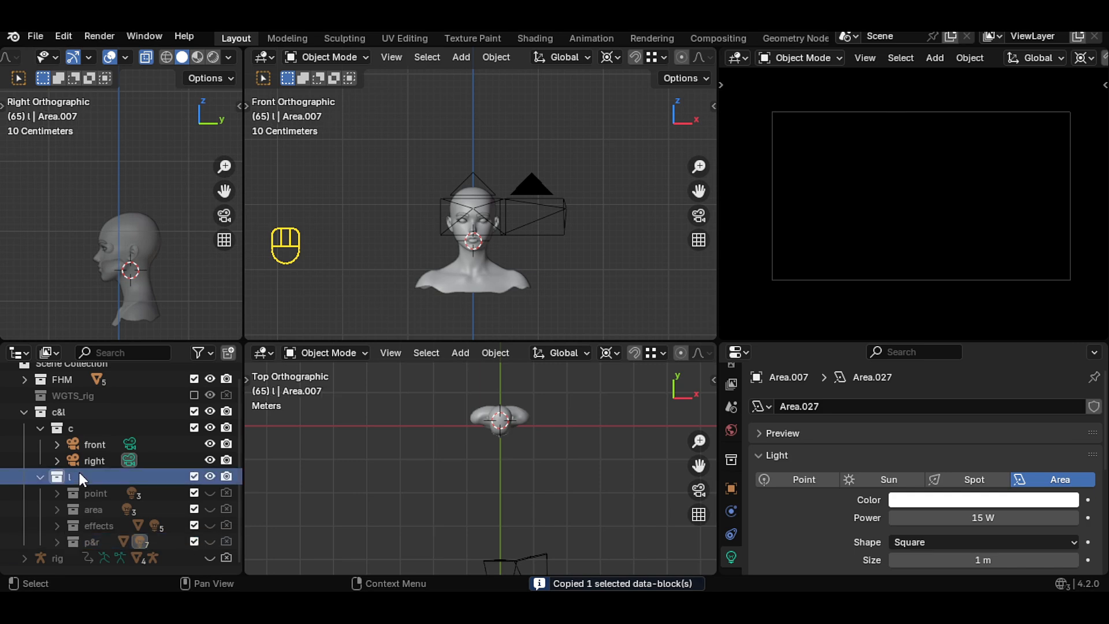
key("ctrl+v")
- Rename the pasted collection to p&y
scroll(139, 535, "down", 3)
double_click(106, 461)
key("BackSpace")
key("BackSpace")
key("BackSpace")
key("BackSpace")
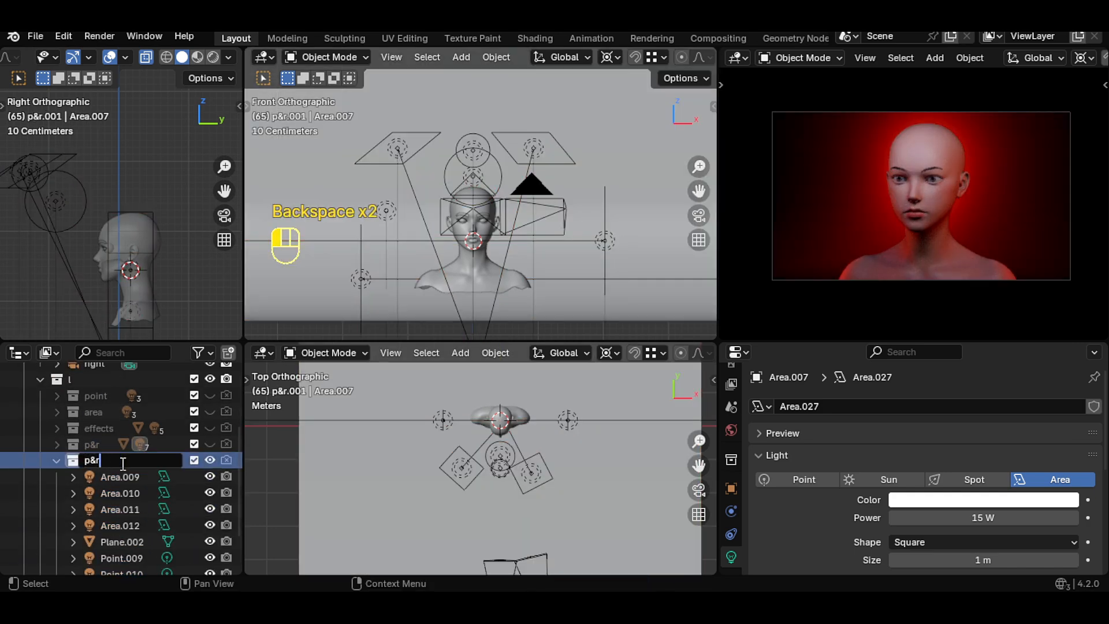
type("y")
key("Return")
- In the p&y collection, hide the two upper area lights and the rear point light
left_click(56, 460)
scroll(59, 462, "up", 3)
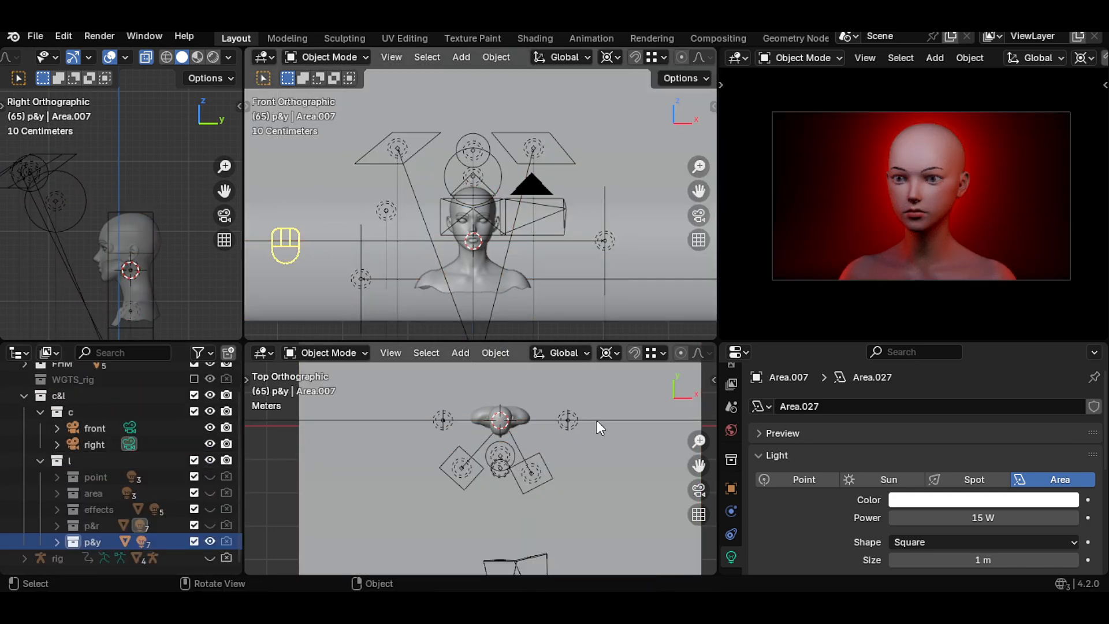
scroll(663, 444, "down", 3)
middle_click_drag(665, 447, 658, 474, "shift")
left_click(57, 542)
scroll(138, 497, "down", 4)
left_click(209, 430)
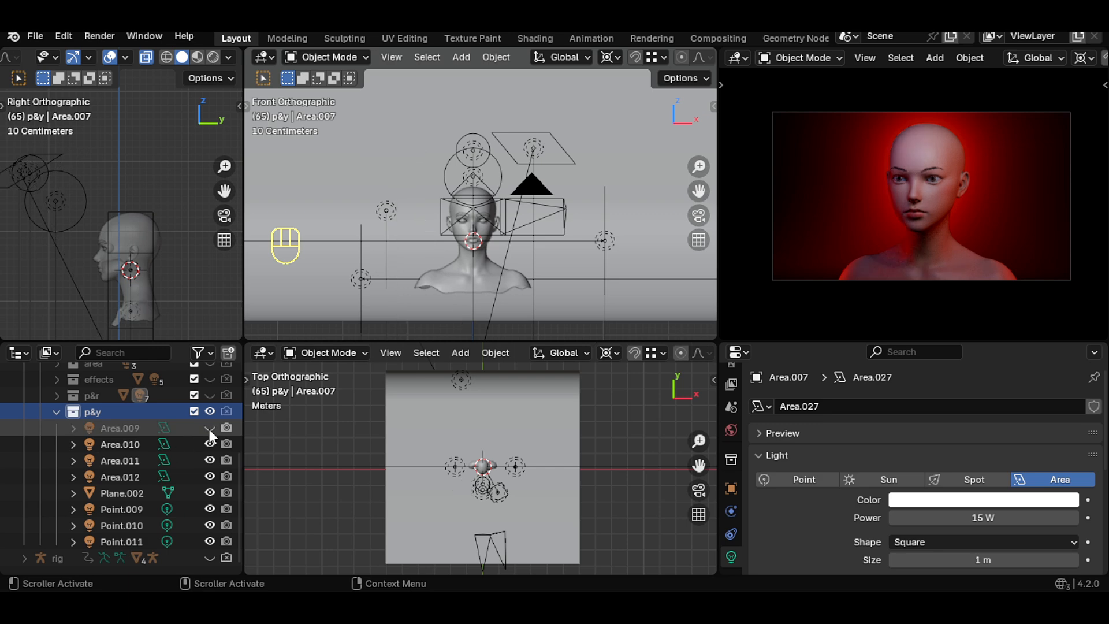
left_click(210, 429)
left_click(399, 149)
left_click(526, 150, "shift")
left_click(529, 150)
scroll(459, 511, "up", 5)
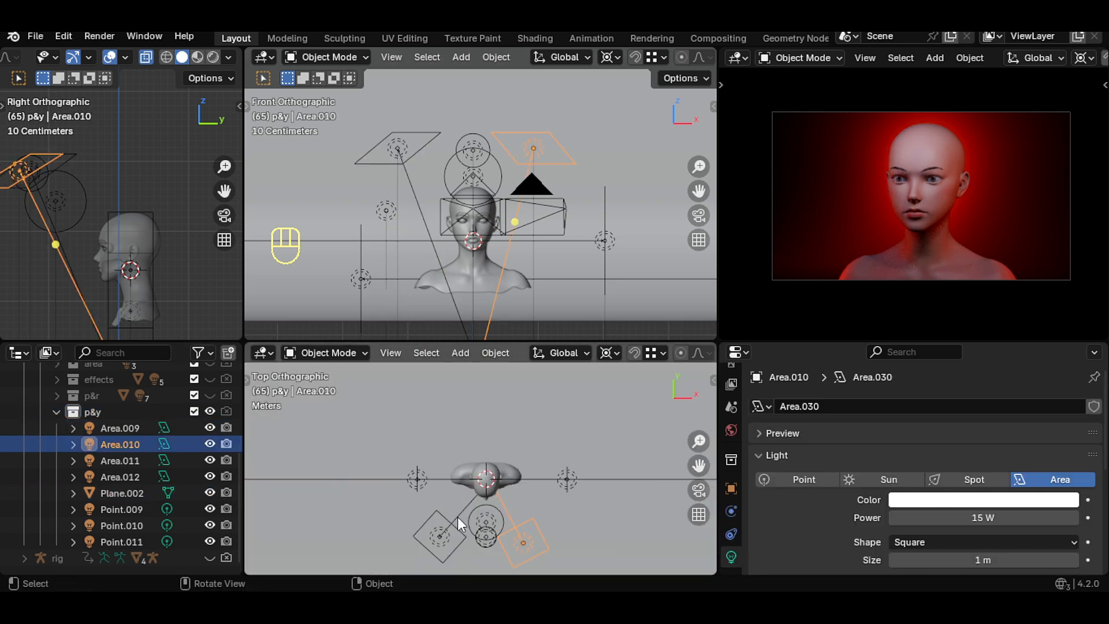
left_click(439, 537, "shift")
key("h")
scroll(504, 425, "down", 4)
left_click(460, 364)
key("h")
- Set the right-side area light's colour to pale yellow and its power to 12 W
scroll(580, 485, "up", 6)
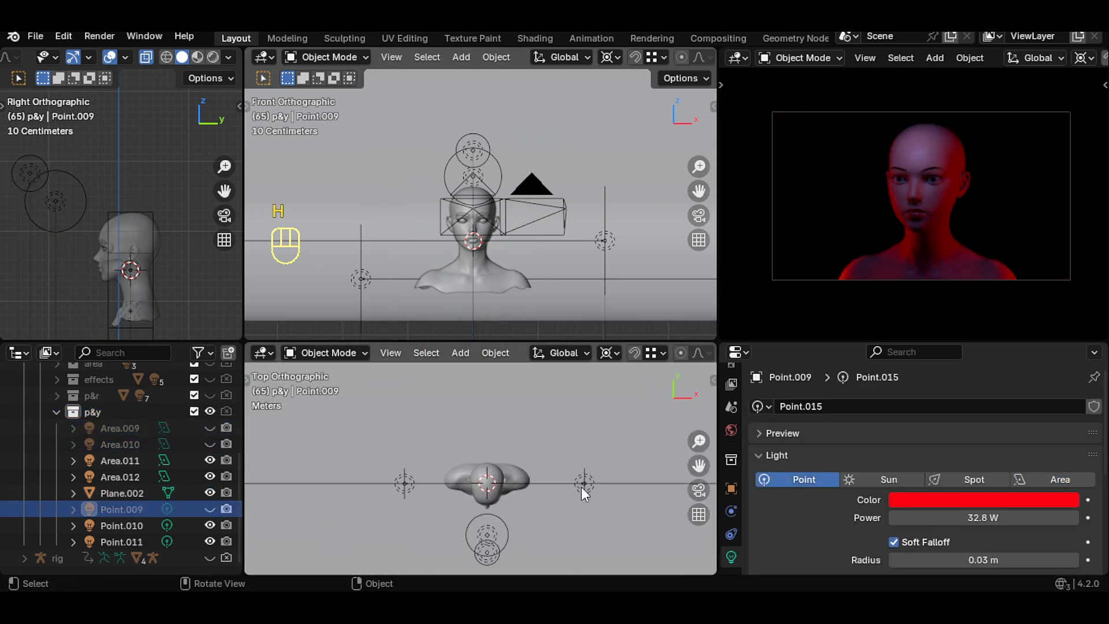
left_click(604, 489)
left_click(1047, 497)
left_click_drag(931, 383, 963, 345)
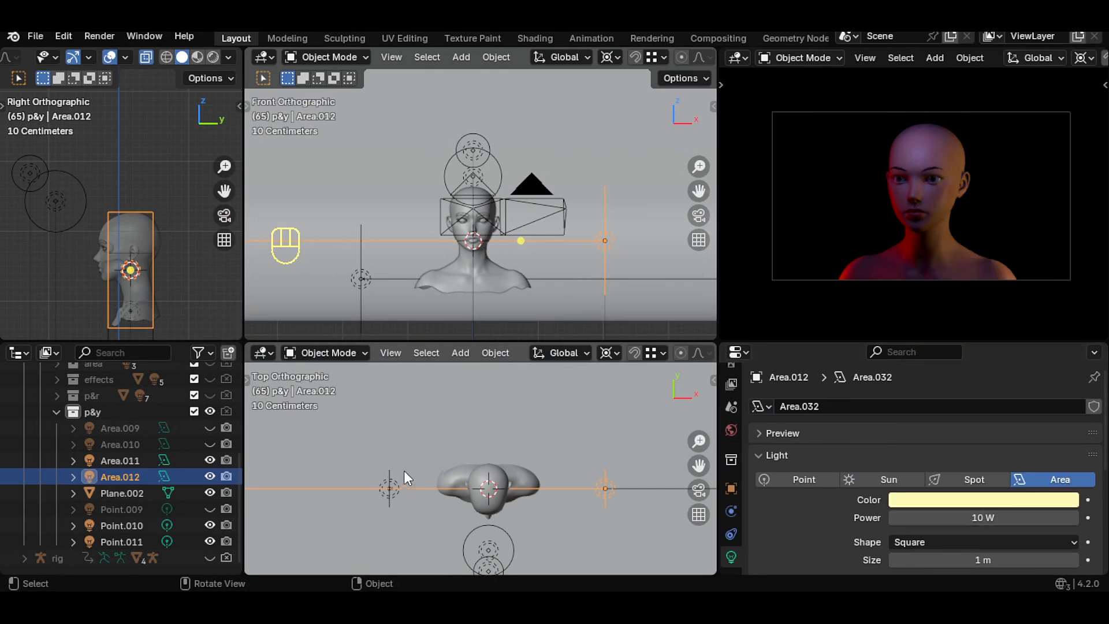
left_click(925, 517)
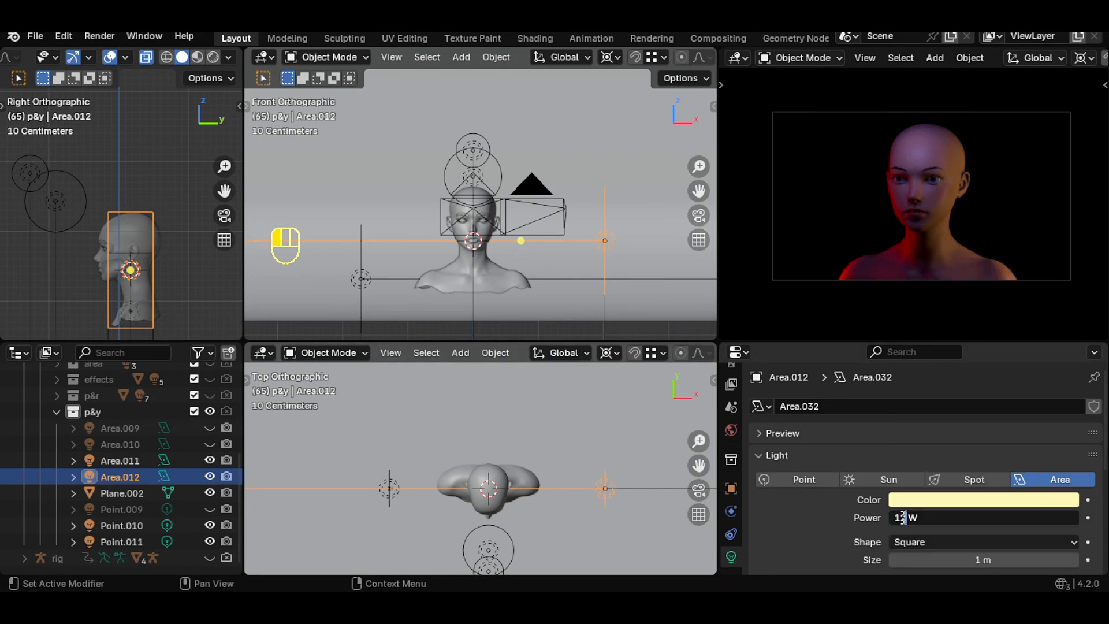
key("Return")
- Set the left-side area light's colour to a warm yellow
left_click(395, 490)
left_click(947, 500)
left_click_drag(960, 358, 961, 359)
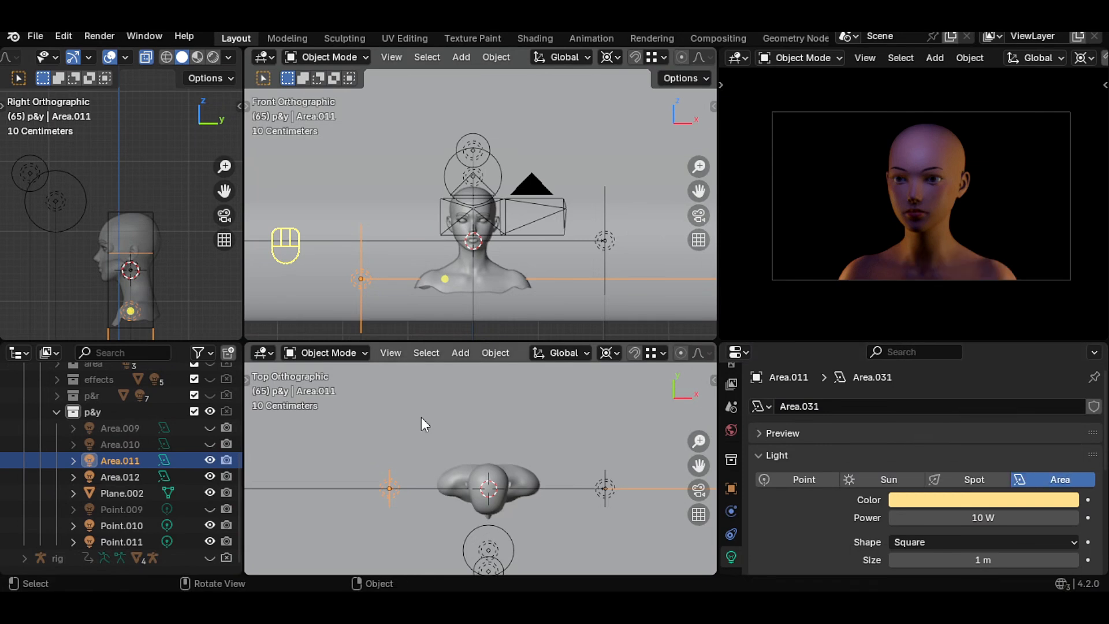
- Select the front camera, then move the red rear point light along X to centre it behind the head
scroll(132, 445, "up", 5)
left_click(129, 453)
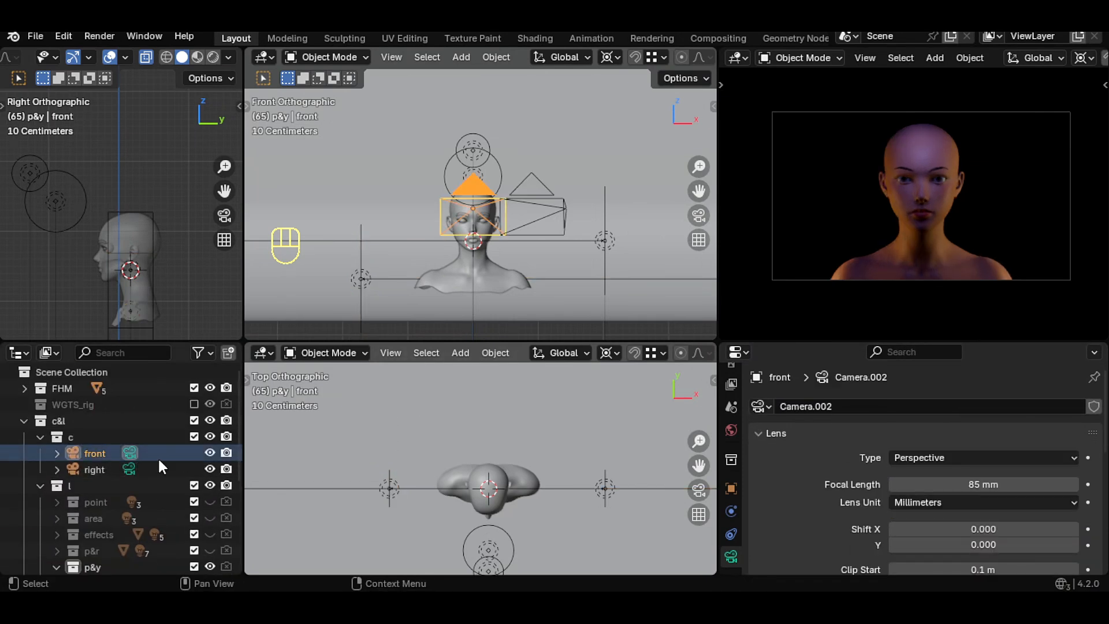
scroll(161, 467, "down", 5)
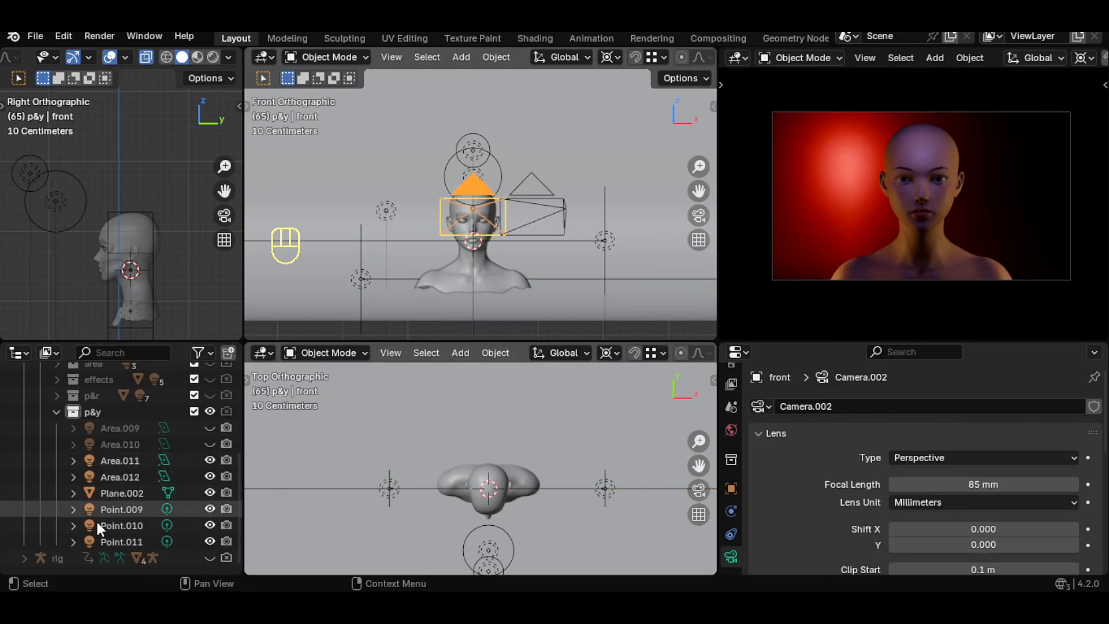
left_click(118, 541)
scroll(481, 411, "down", 5)
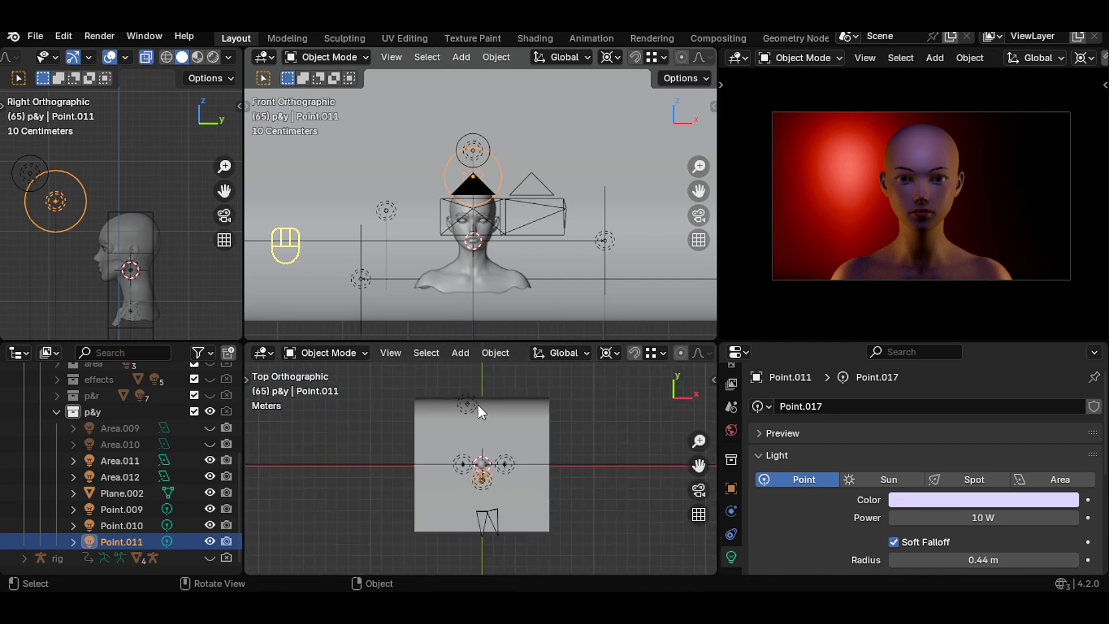
left_click(478, 407)
key("g")
key("x")
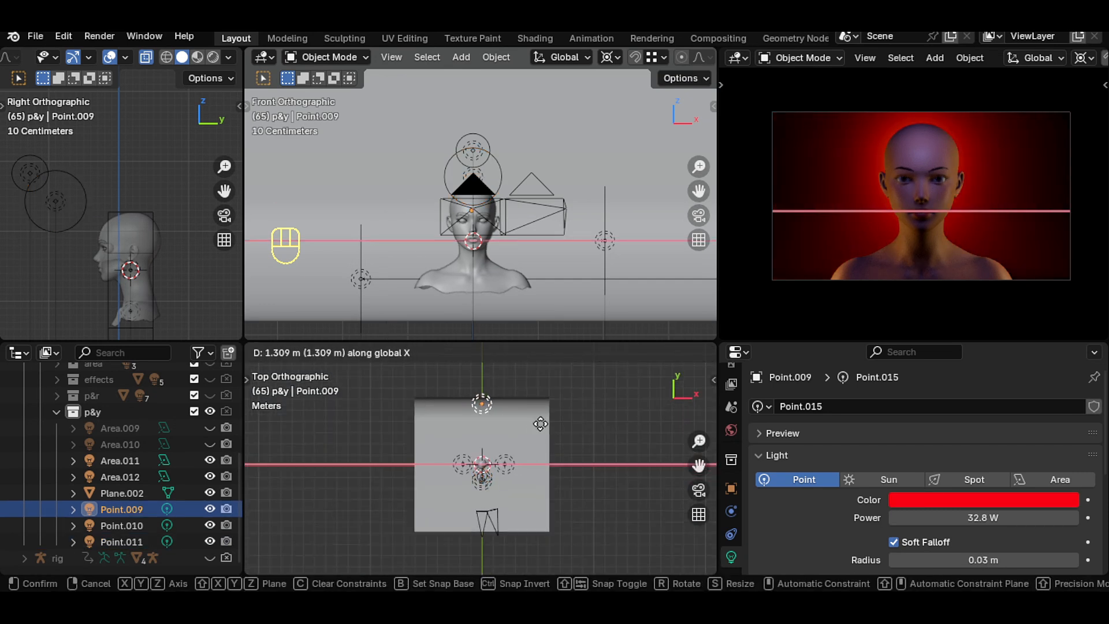
left_click(541, 424)
- Set the rear point light's colour to peach with hue 0.060, saturation 0.640 and value 1.000
left_click(938, 500)
left_click_drag(953, 381, 959, 361)
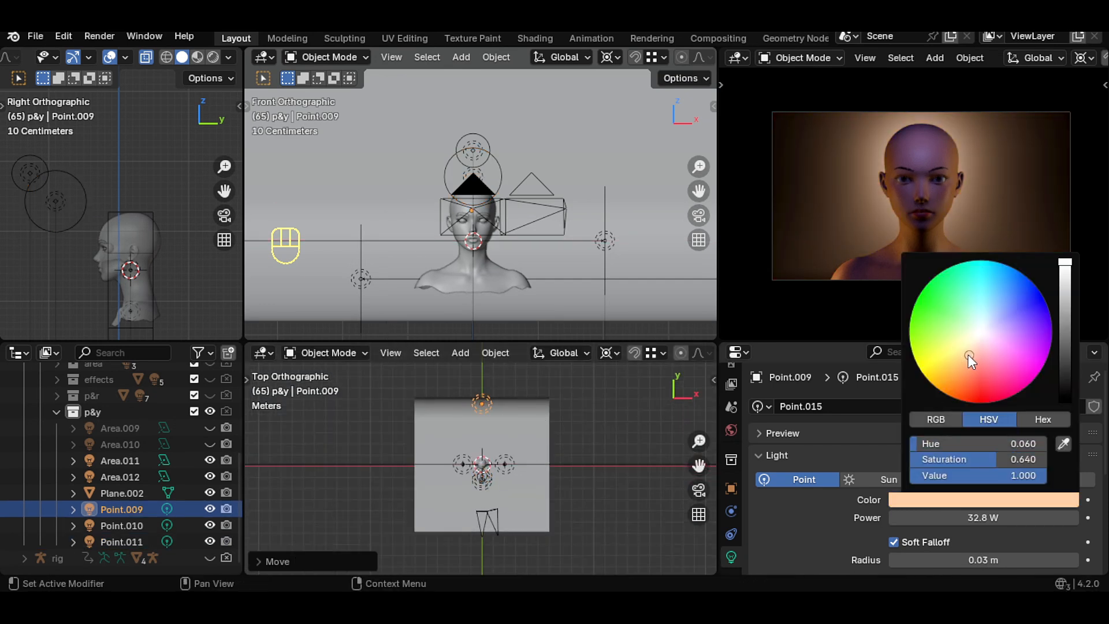
scroll(580, 467, "up", 6)
scroll(176, 505, "up", 2)
scroll(210, 429, "down", 2)
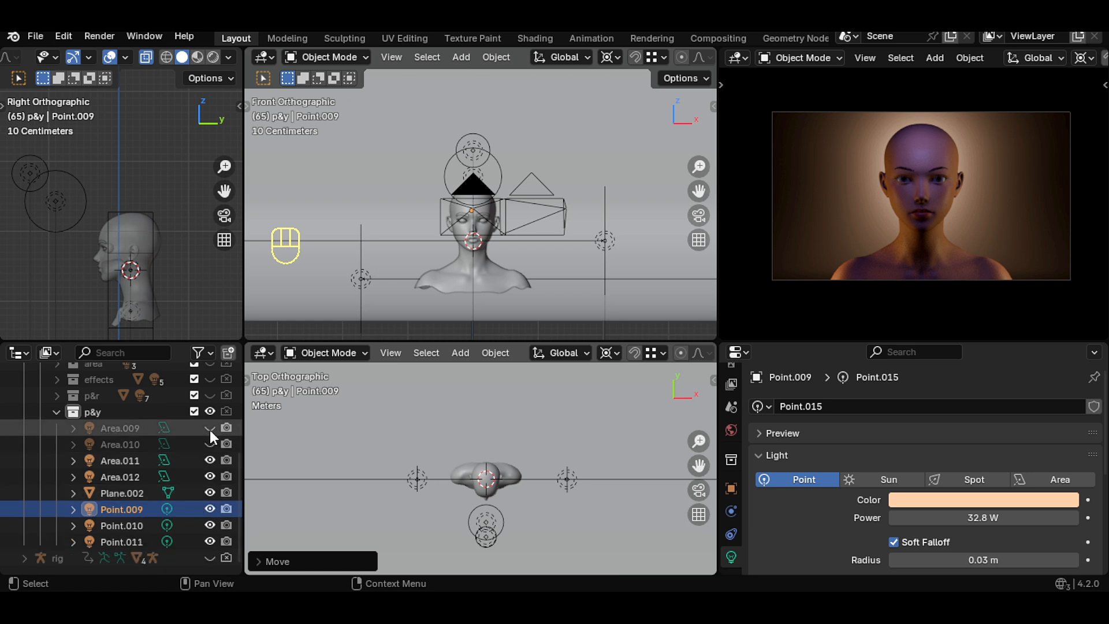
- Unhide one upper area light, toggle the other on and off to compare, and preview the render full-screen
left_click(209, 429)
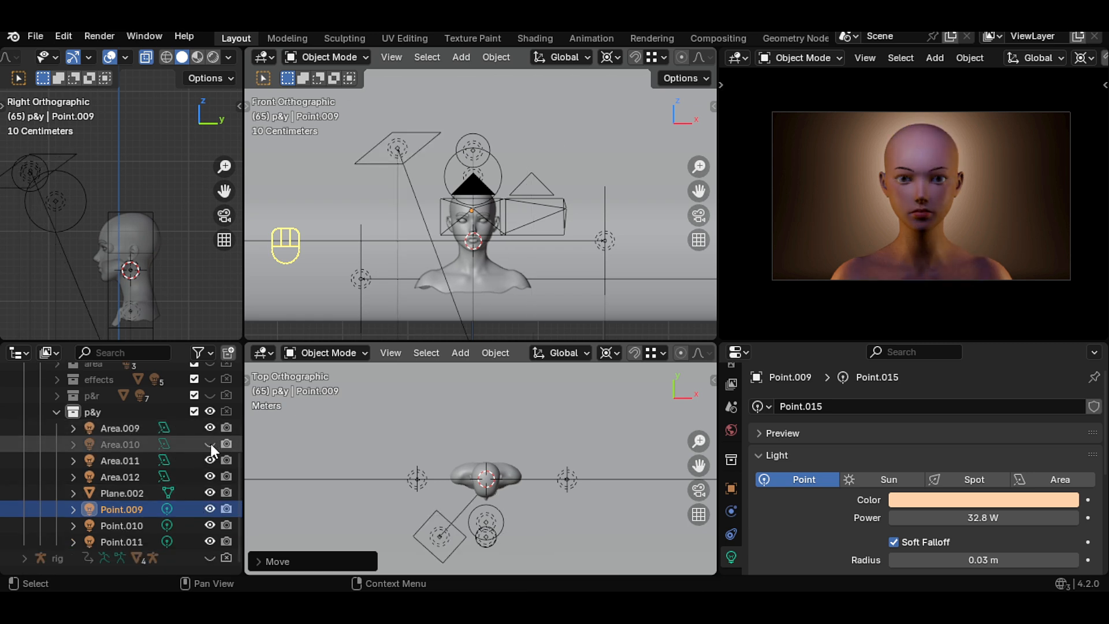
left_click(210, 444)
left_click(209, 429)
left_click(210, 428)
left_click(210, 445)
key("ctrl+space")
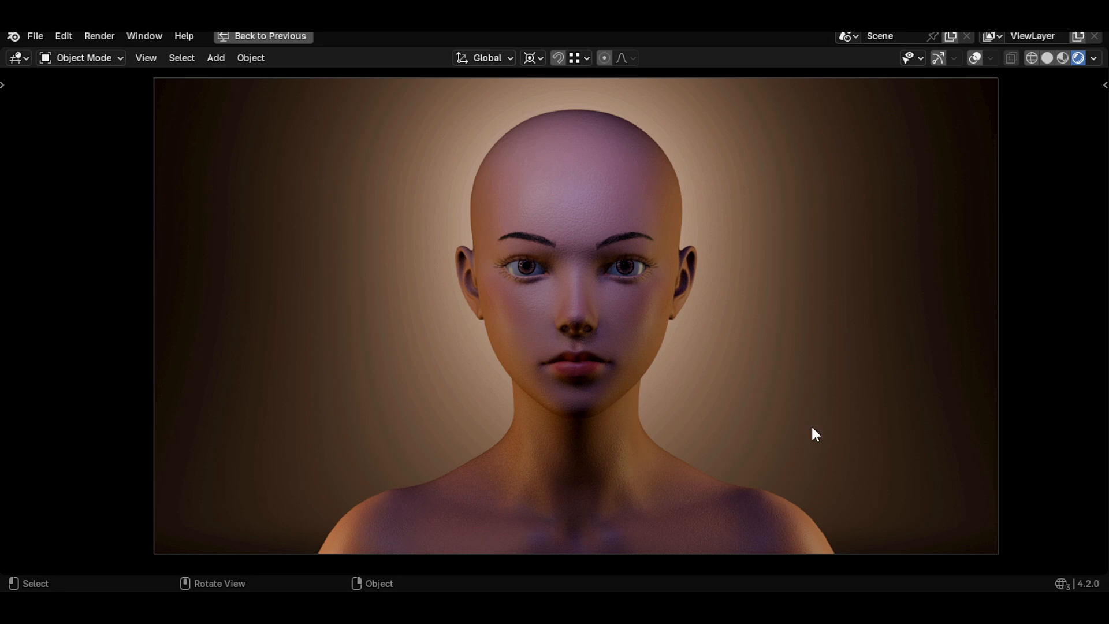
key("ctrl+space")
- Scale the right-side area light along Y about 1.57 times to stretch it vertically
scroll(641, 474, "up", 1)
middle_click_drag(633, 509, 605, 454, "shift")
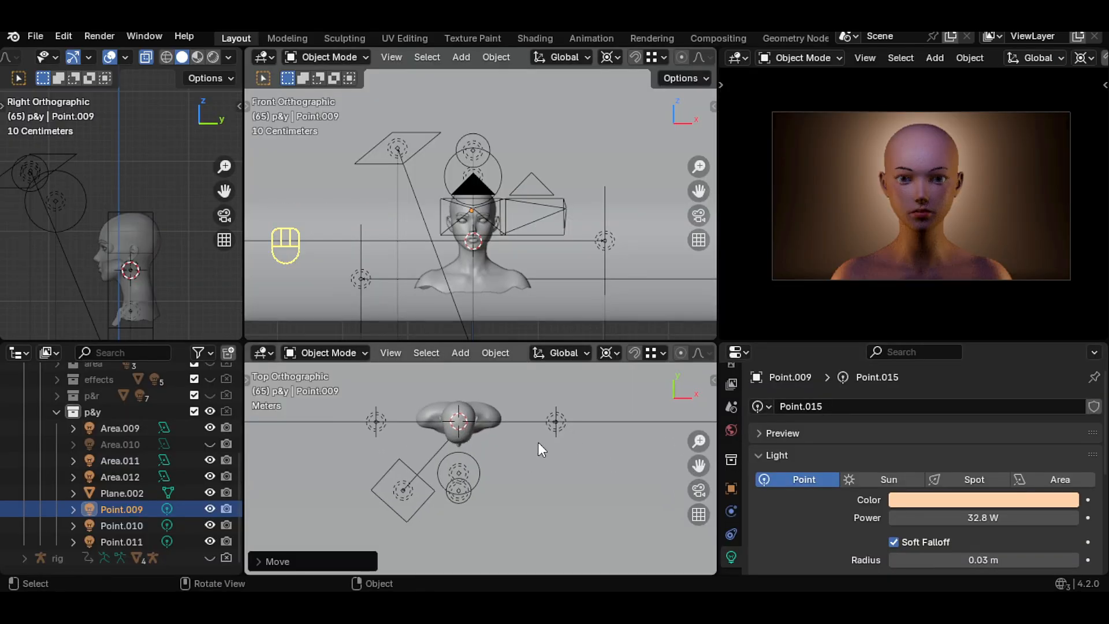
left_click(108, 270)
key("s")
key("y")
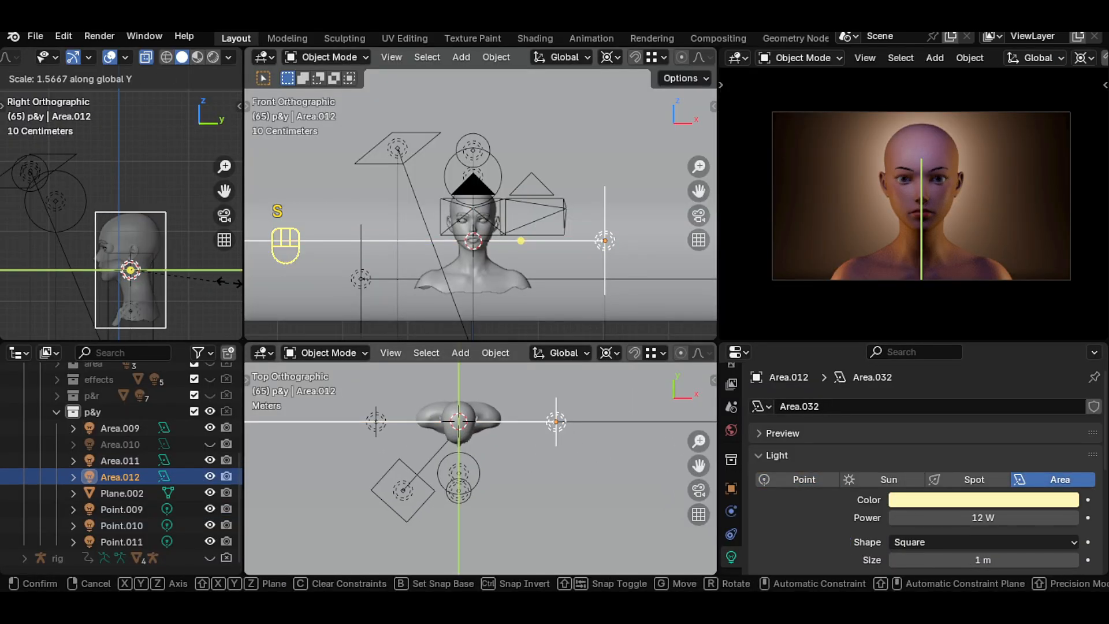
left_click(35, 271)
- Scale the left-side area light along Y to stretch it vertically as well
left_click(141, 295)
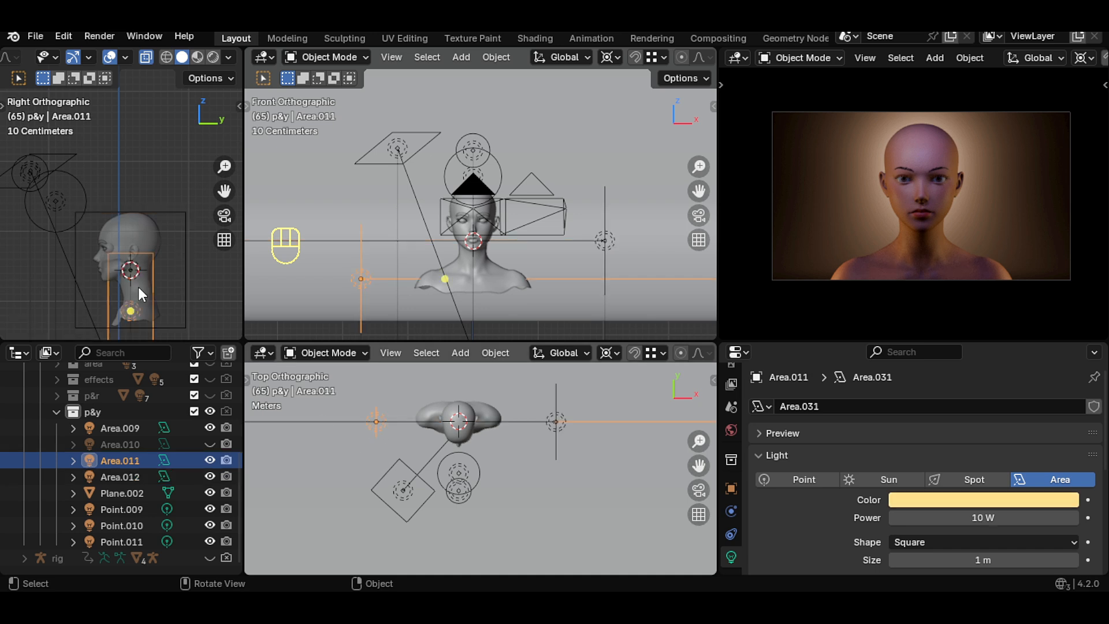
key("s")
key("y")
left_click(37, 272)
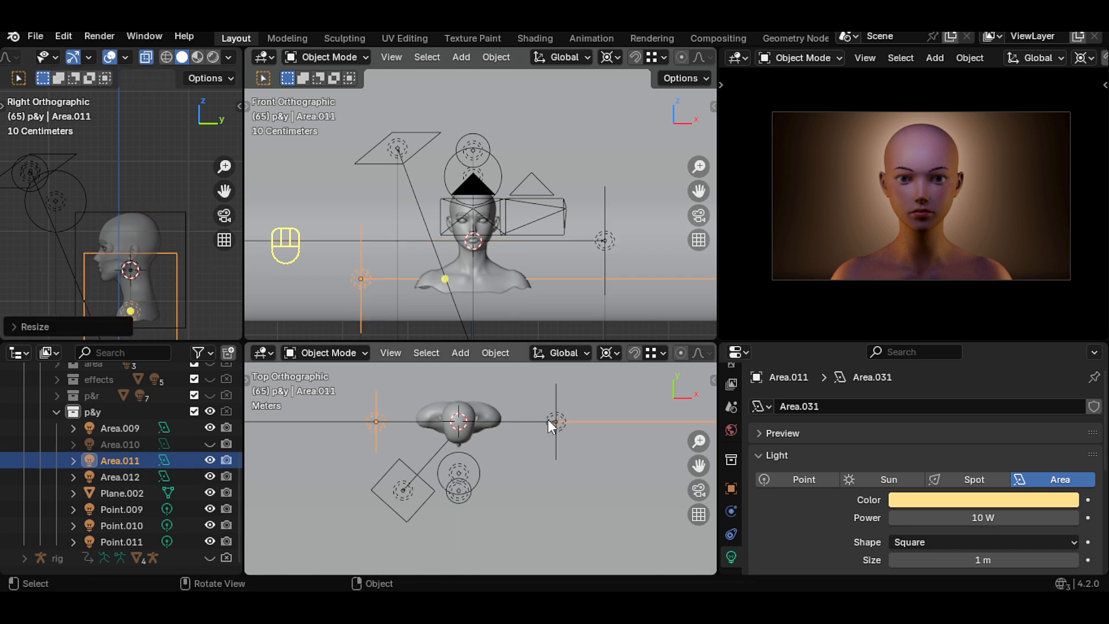
- Rotate the right and left side area lights slightly around Z, about 2.44 and -4.53 degrees
left_click(550, 421)
key("r")
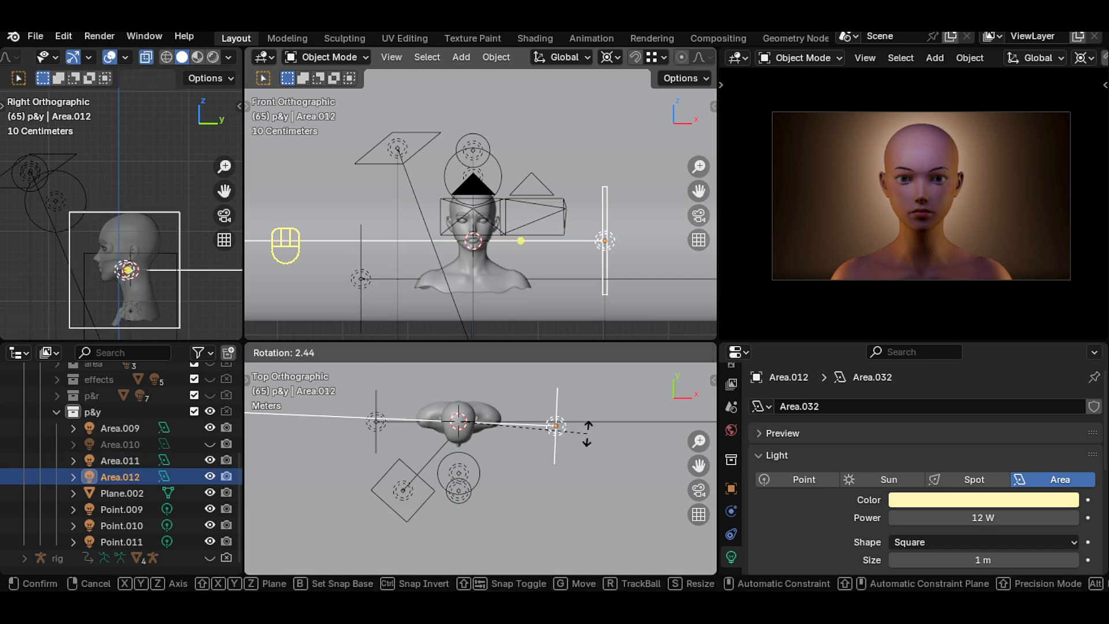
left_click(586, 434)
left_click(374, 427)
key("r")
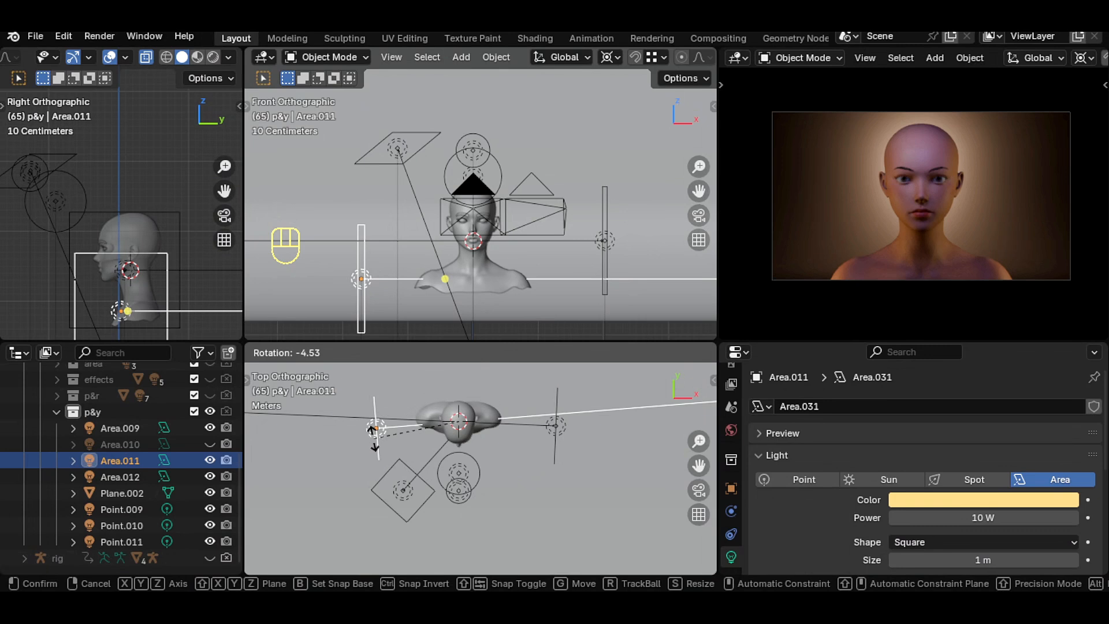
left_click(374, 439)
- Unhide the second upper area light and mirror it along Z so it sits below the head
left_click(403, 489)
scroll(514, 248, "down", 1)
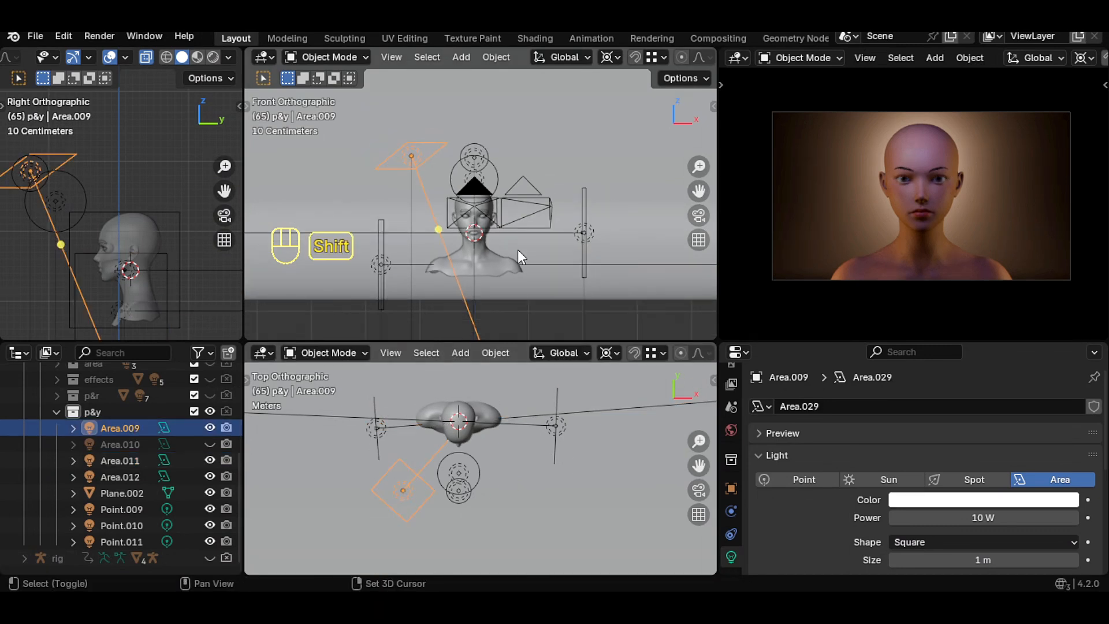
left_click(104, 446)
left_click(210, 444)
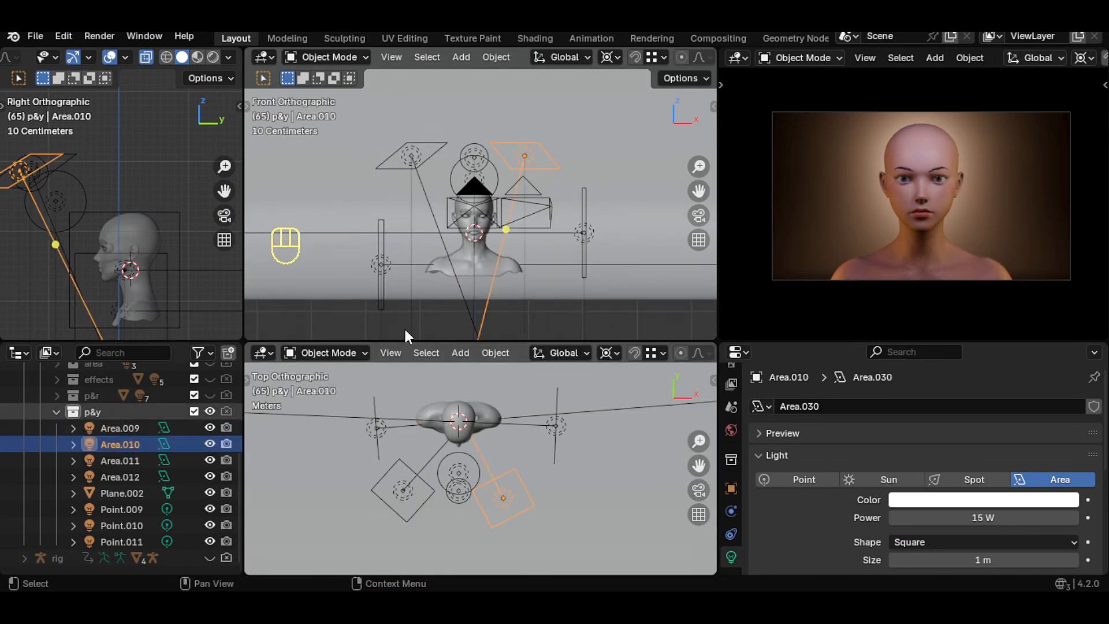
key("ctrl+m")
key("z")
left_click(585, 244)
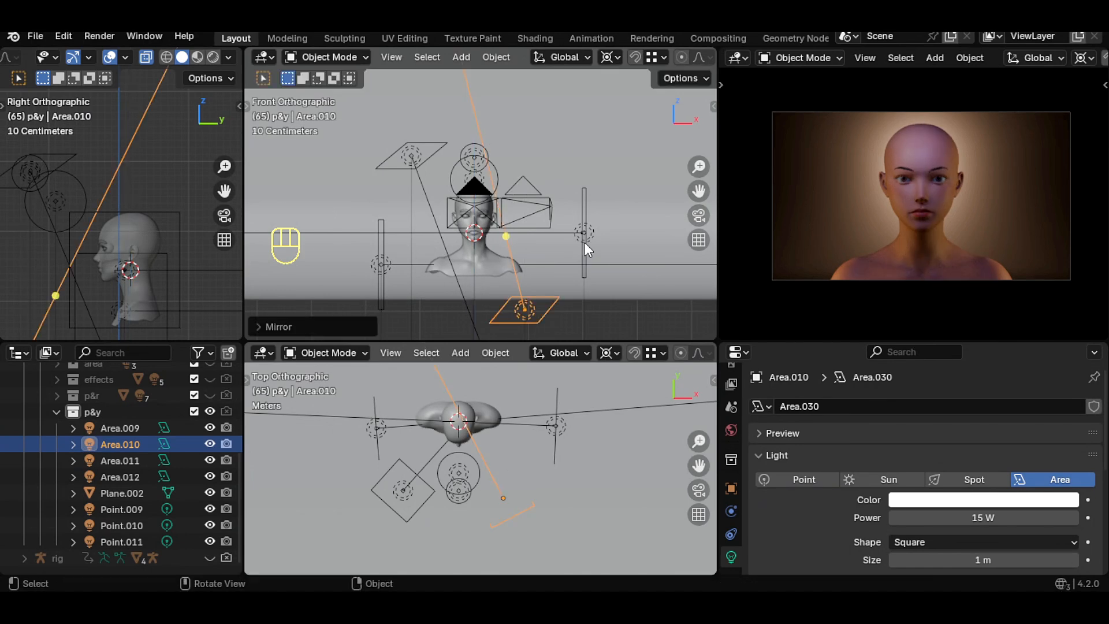
- Rotate the lower area light to face up toward the face and raise it about 0.19 m along Z
key("r")
left_click(543, 465)
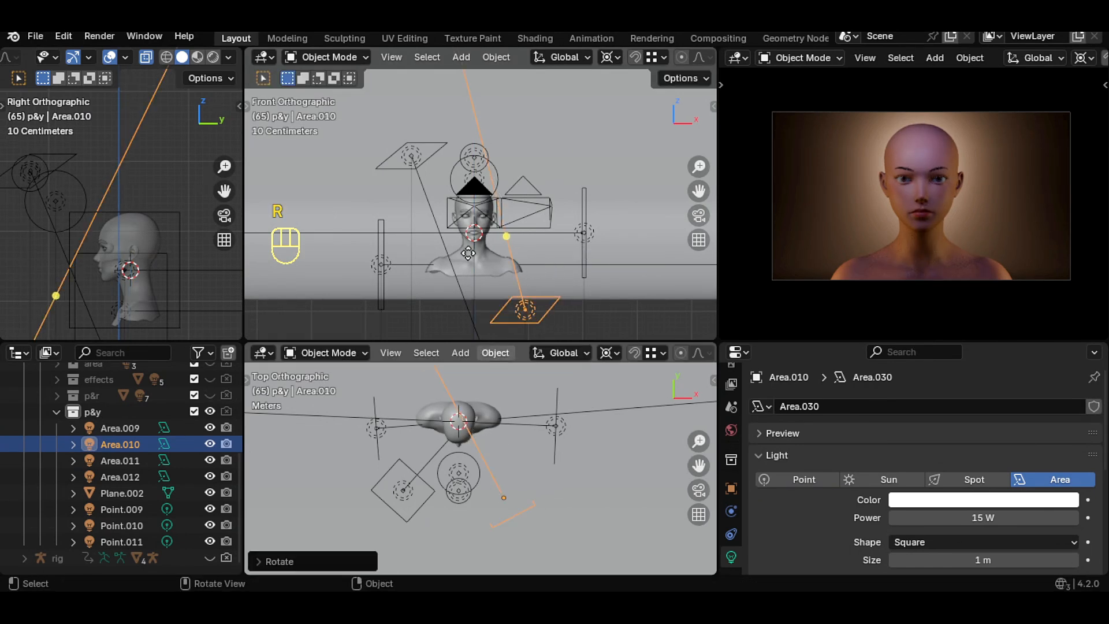
scroll(478, 310, "down", 2)
left_click_drag(496, 202, 479, 235)
scroll(474, 289, "up", 2)
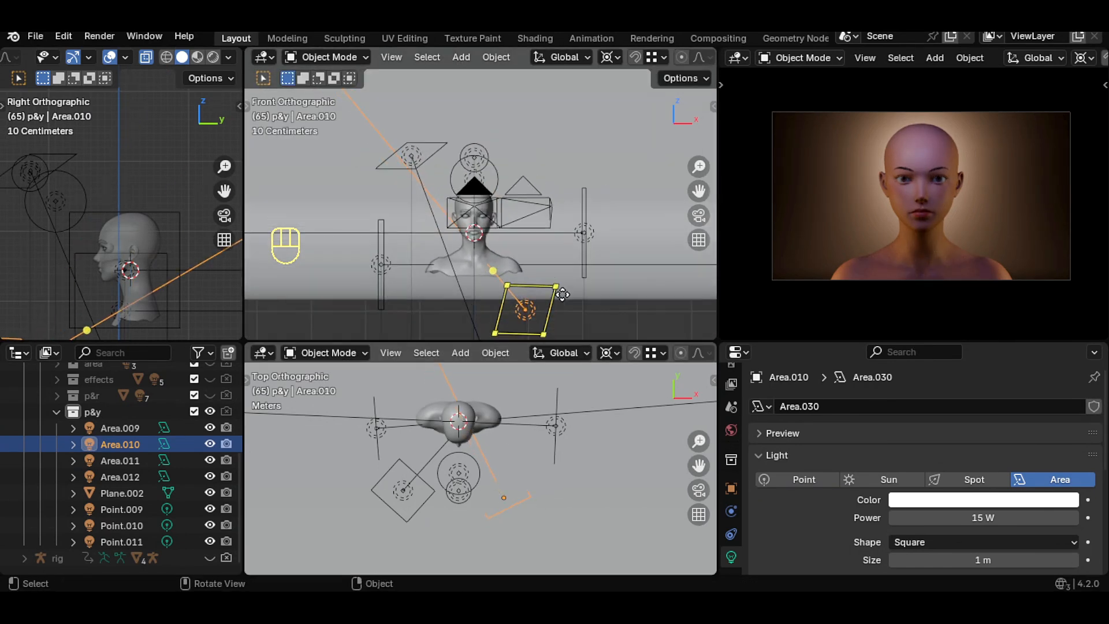
scroll(486, 283, "down", 2)
scroll(224, 193, "down", 2)
middle_click_drag(125, 314, 154, 276, "shift")
scroll(155, 276, "up", 2)
key("g")
key("z")
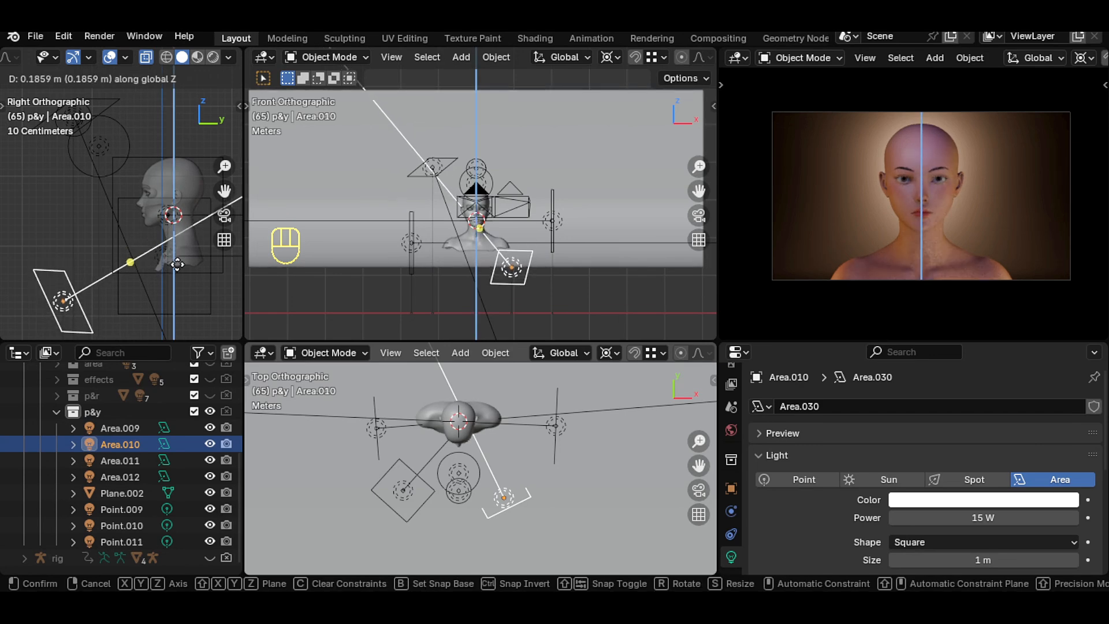
left_click(174, 266)
- Set the lower area light's power to 12 W and preview the render full-screen
left_click(902, 518)
type("12")
key("Return")
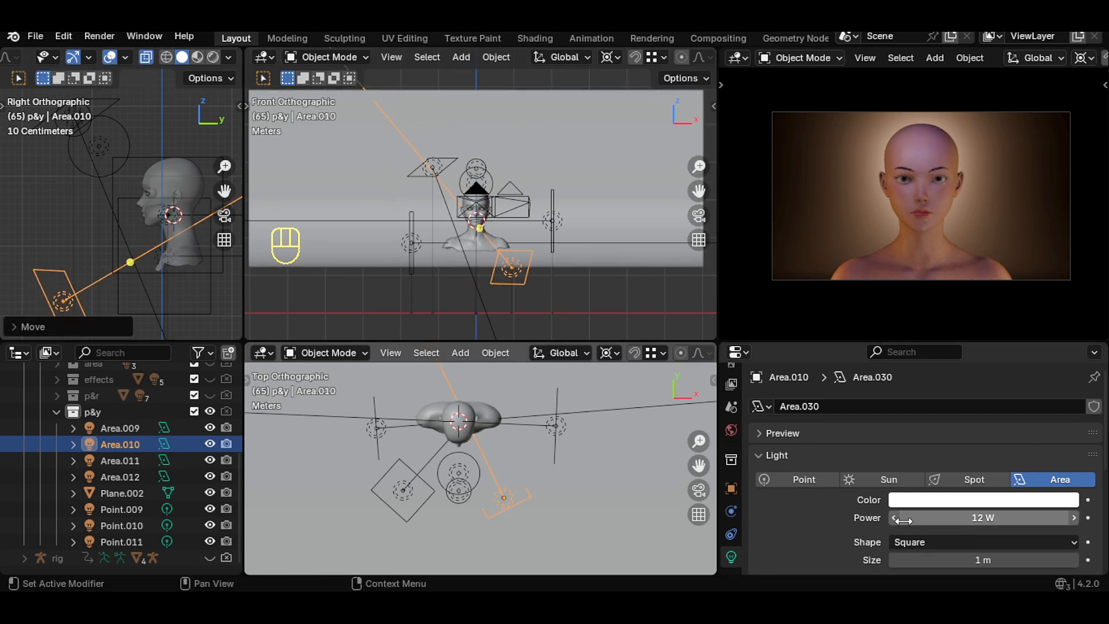
key("ctrl+space")
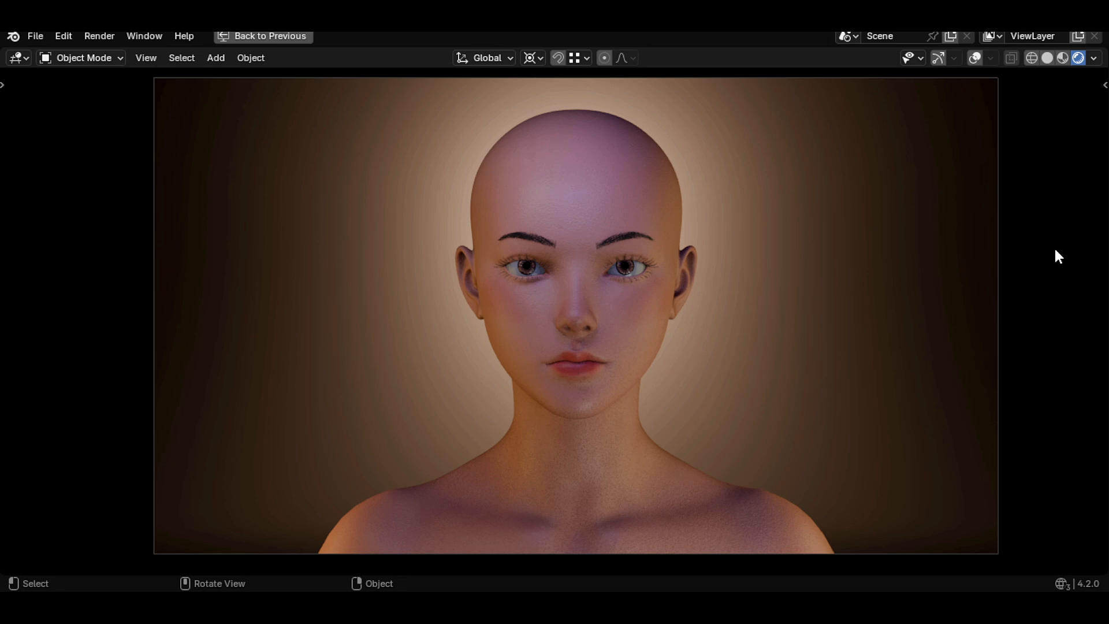
scroll(702, 200, "up", 2)
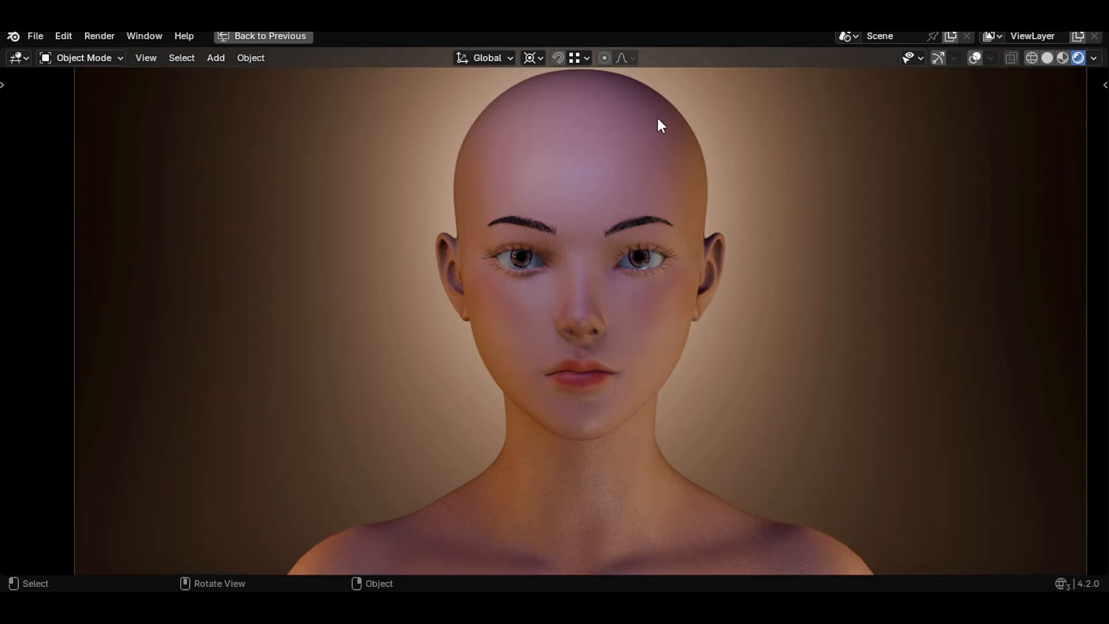
key("ctrl+space")
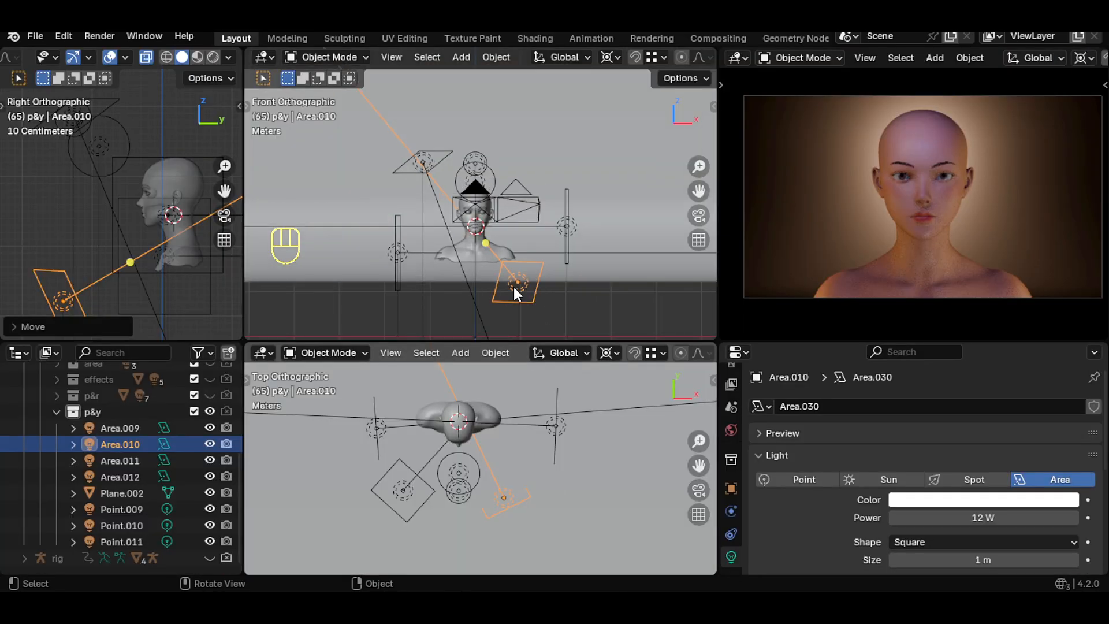
scroll(597, 211, "up", 2)
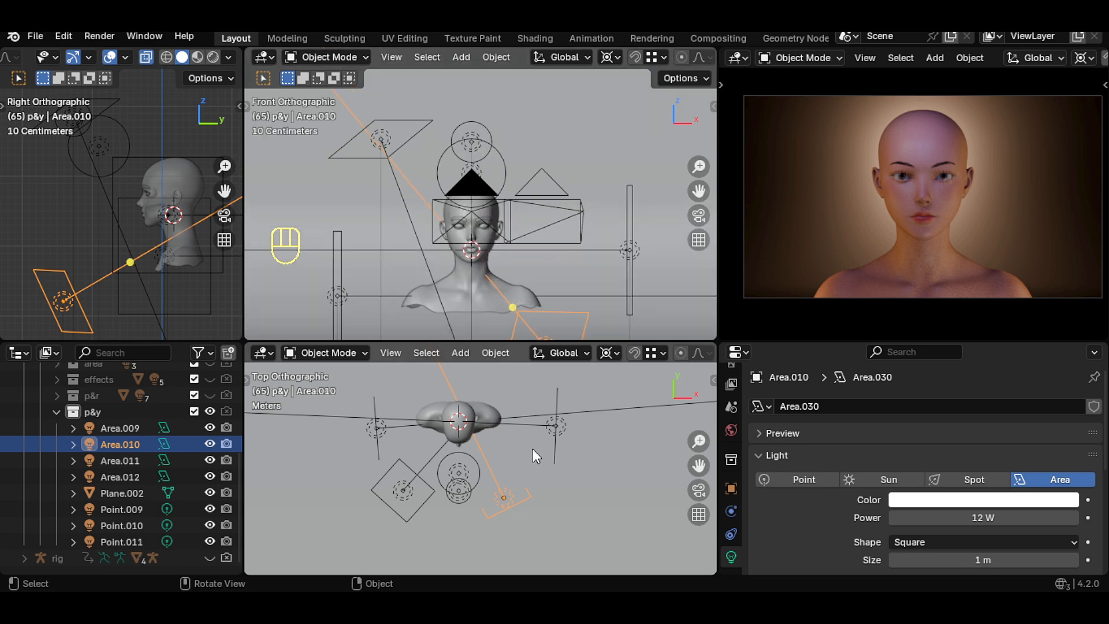
- Add a point light and move it above and in front of the head
key("shift+a")
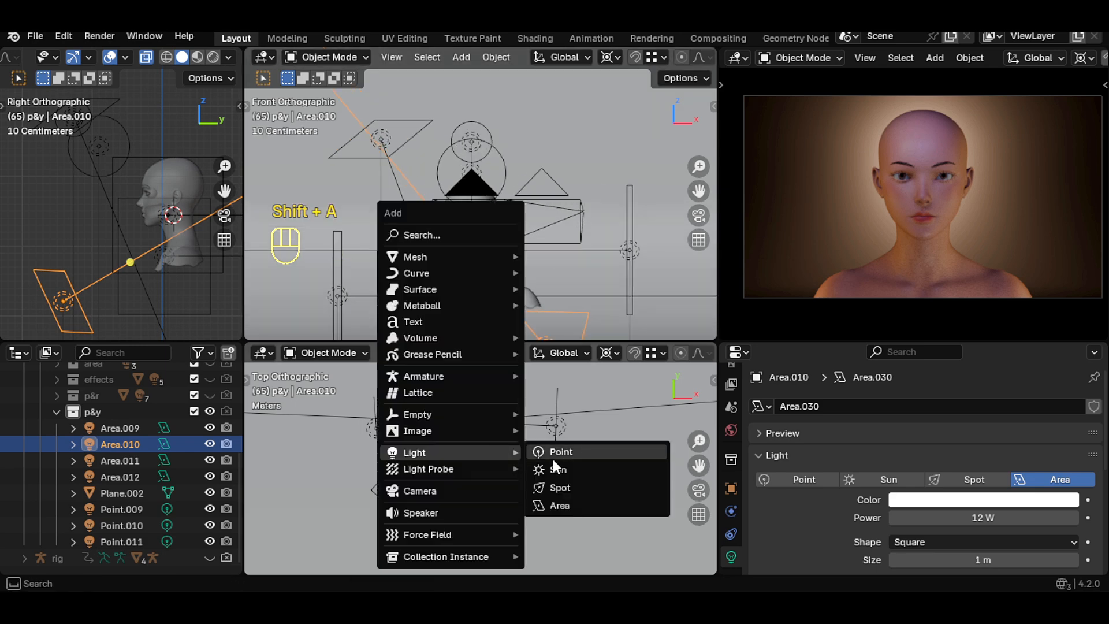
left_click(554, 451)
key("g")
key("z")
left_click(491, 247)
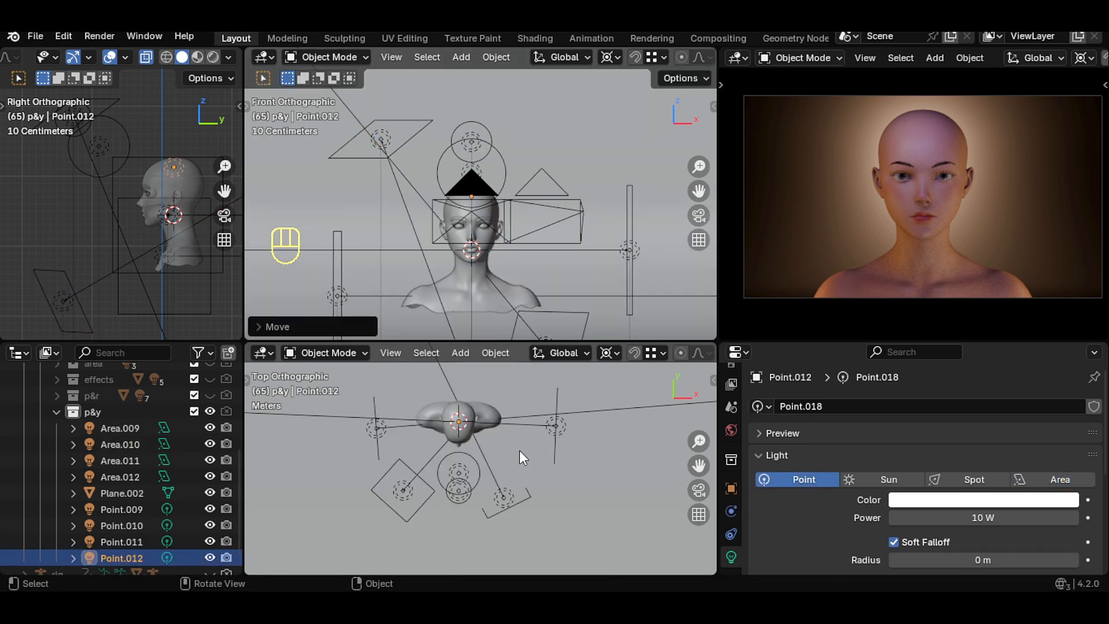
key("g")
key("y")
left_click(515, 513)
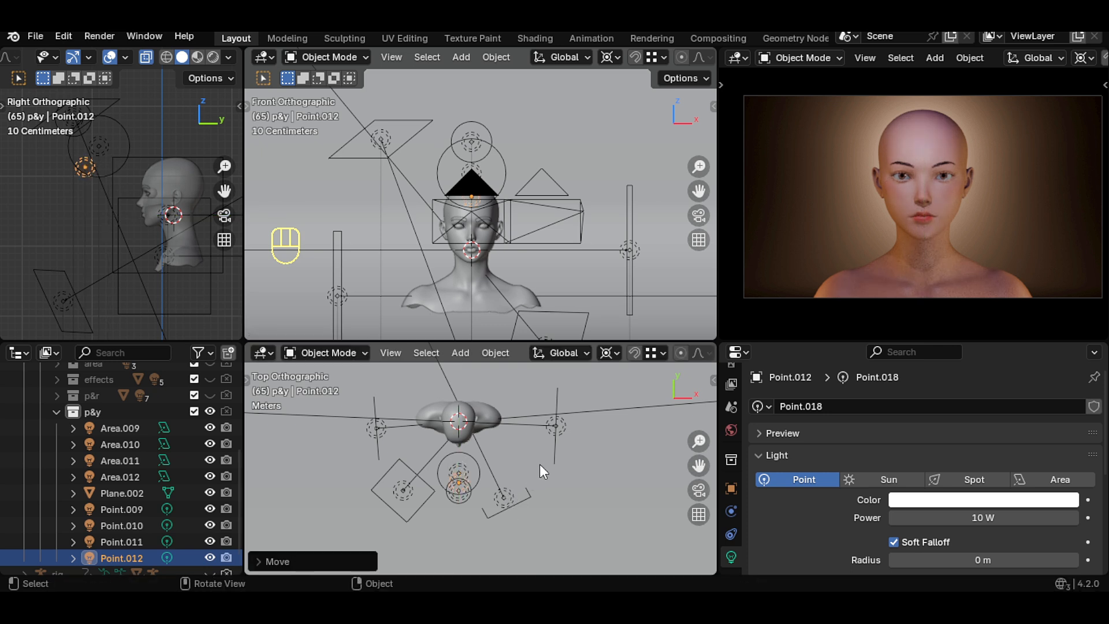
key("r")
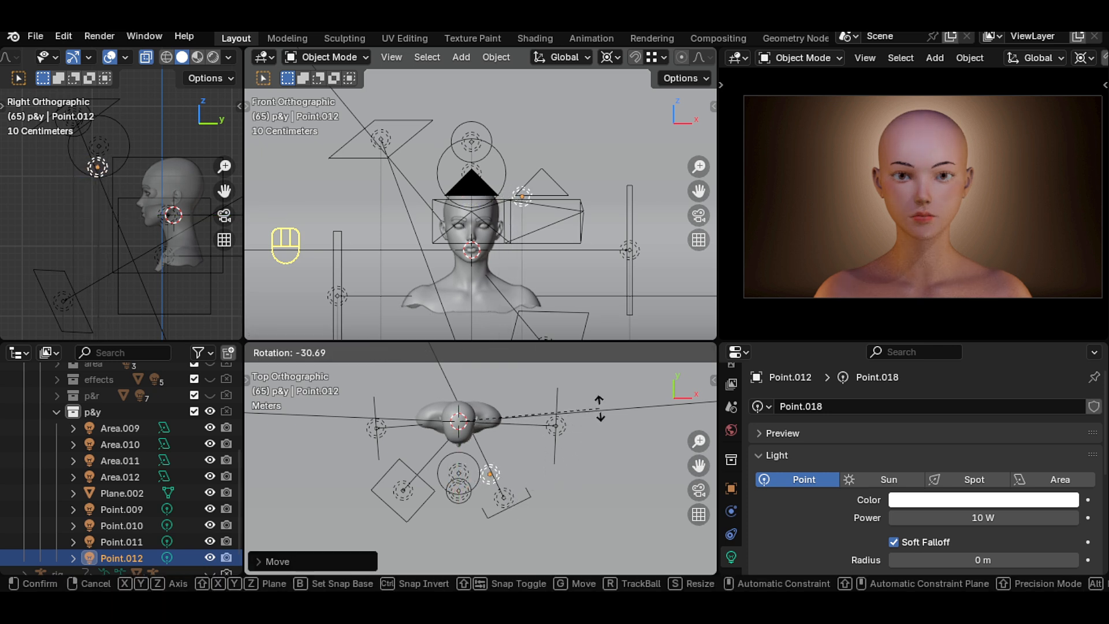
left_click(599, 409)
- Set the new point light's power to 11 W and its radius to 0.4 m
scroll(1010, 240, "up", 4)
left_click_drag(982, 517, 1009, 517)
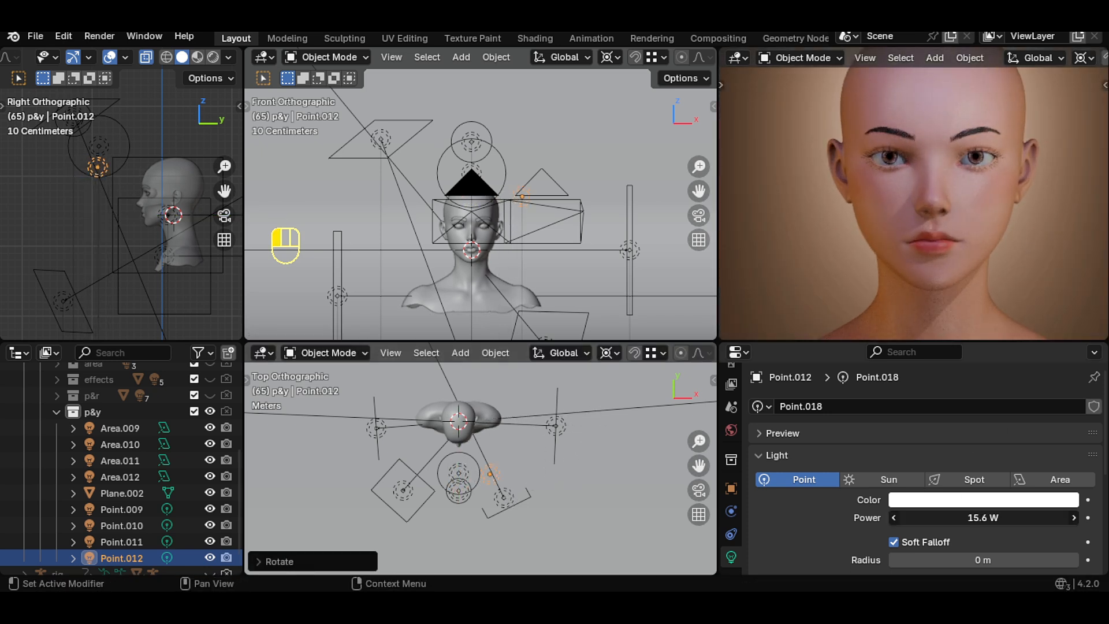
type("11")
key("Return")
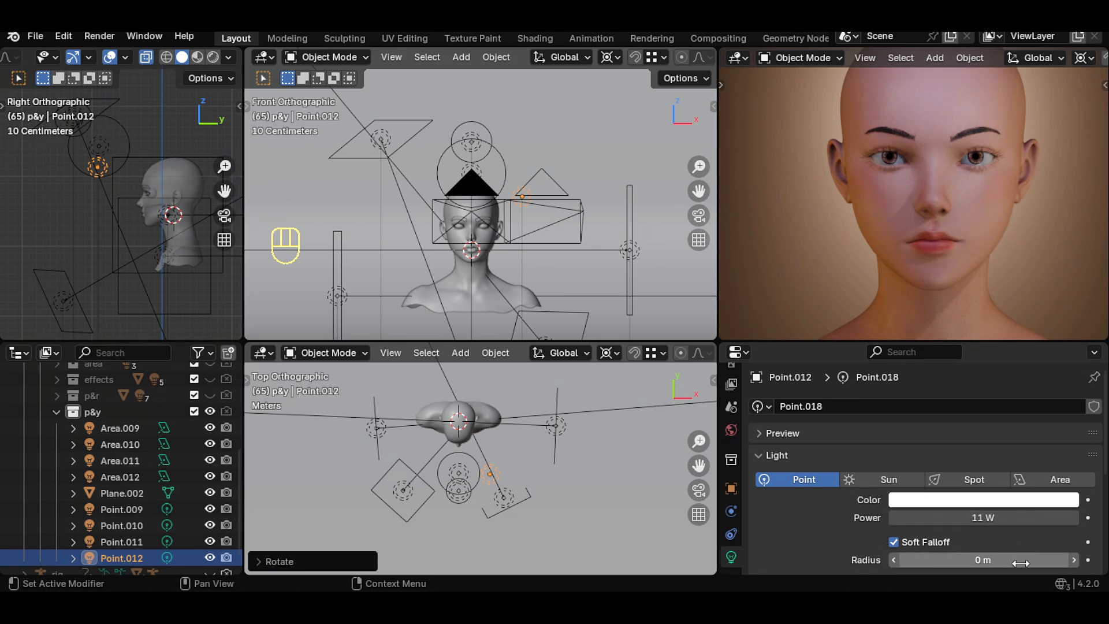
left_click_drag(982, 560, 991, 560)
- Fine-tune the new point light's position above the head
key("g")
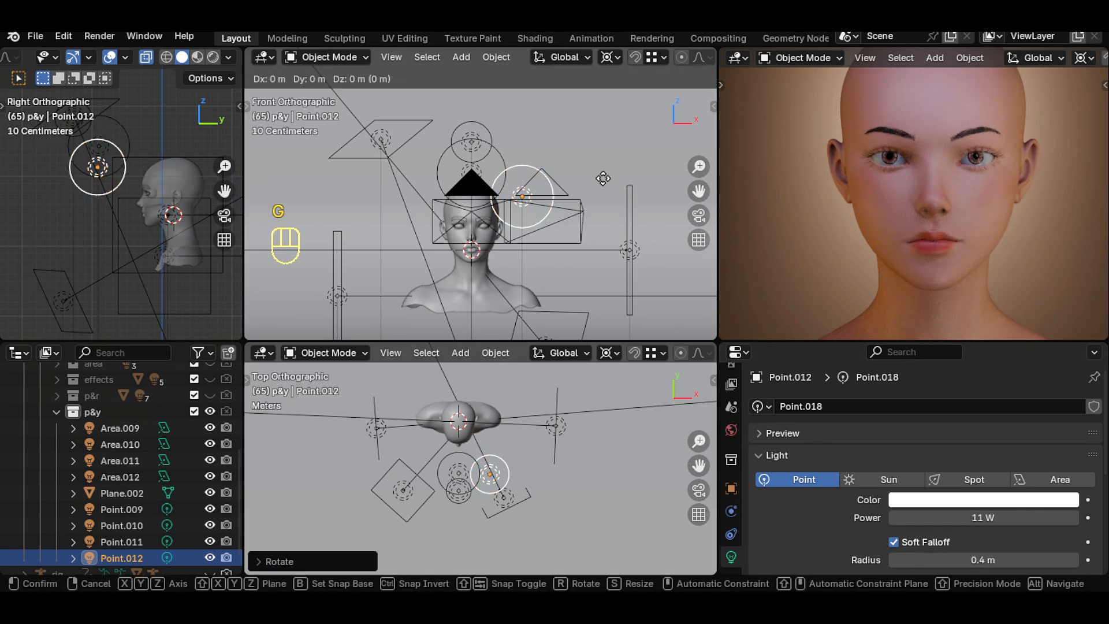
key("z")
left_click(614, 162)
key("h")
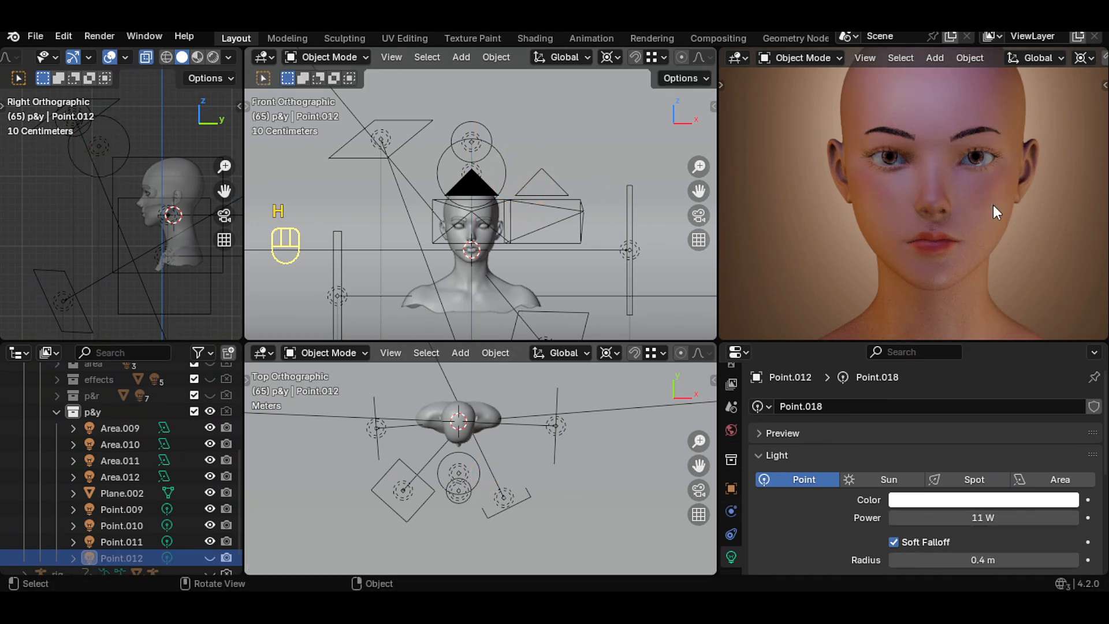
key("ctrl+z")
scroll(671, 207, "down", 3)
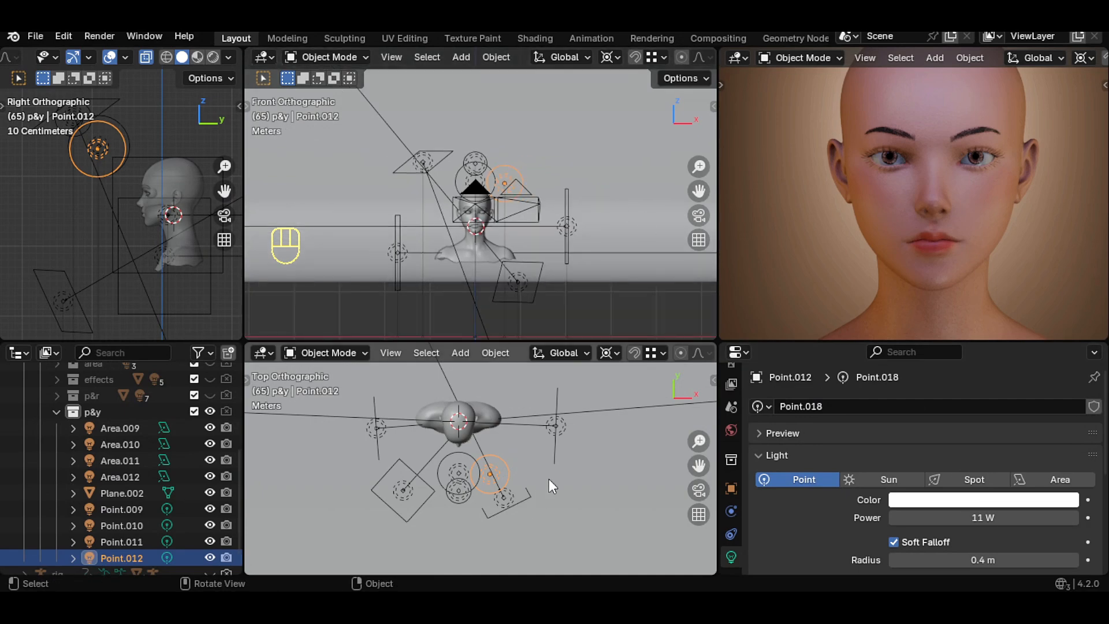
key("g")
left_click(562, 479)
left_click(954, 513)
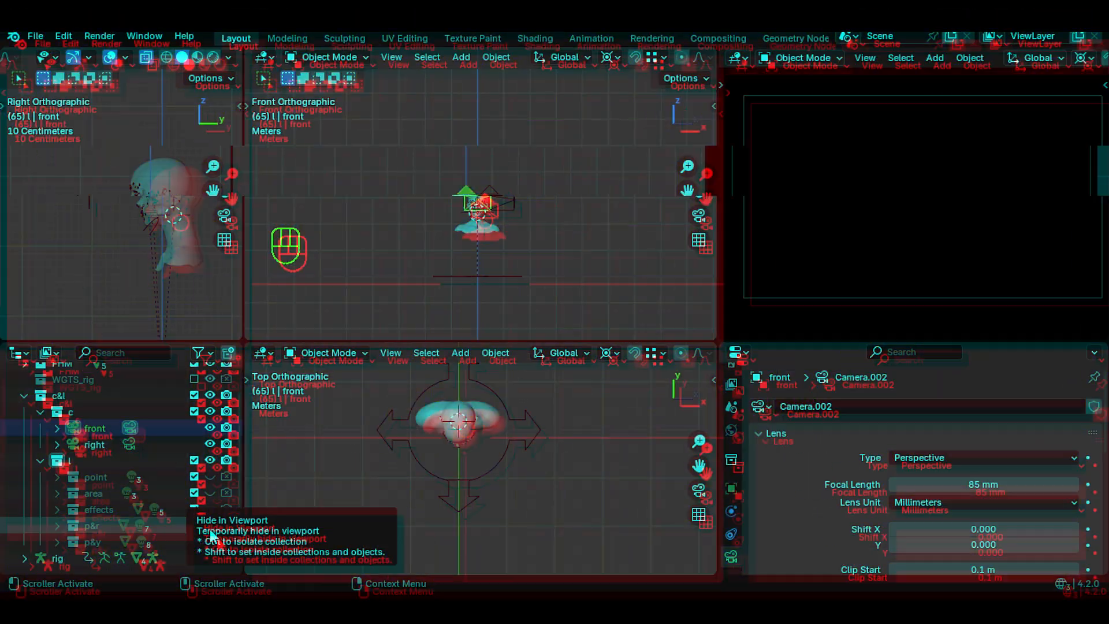
- Switch to the right camera and toggle the effects and point rigs' visibility to compare them
left_click(139, 446)
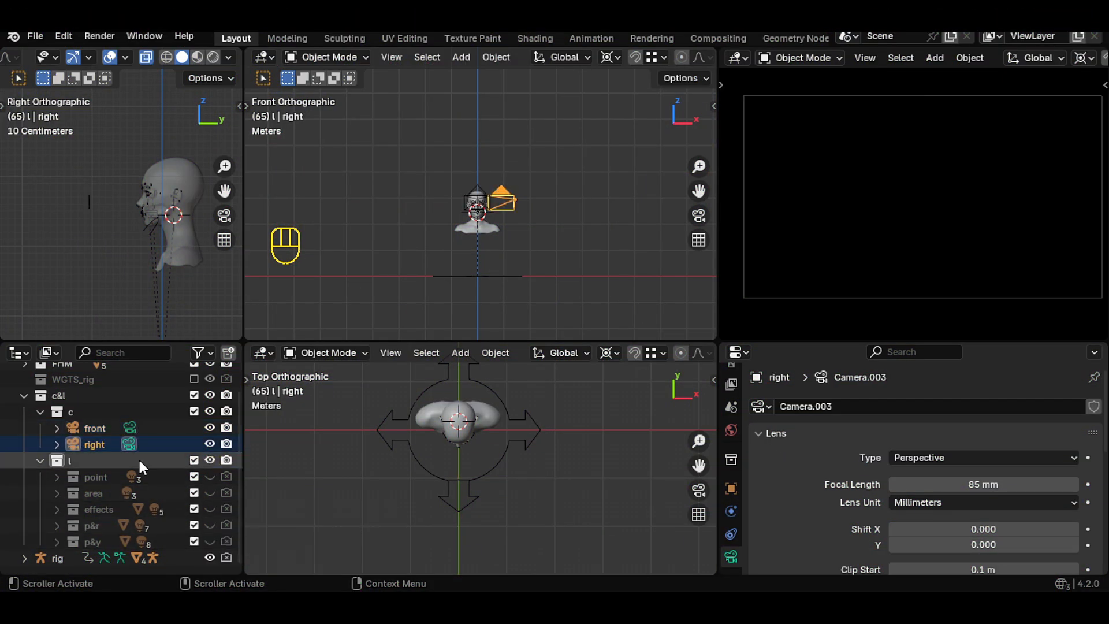
left_click(209, 508)
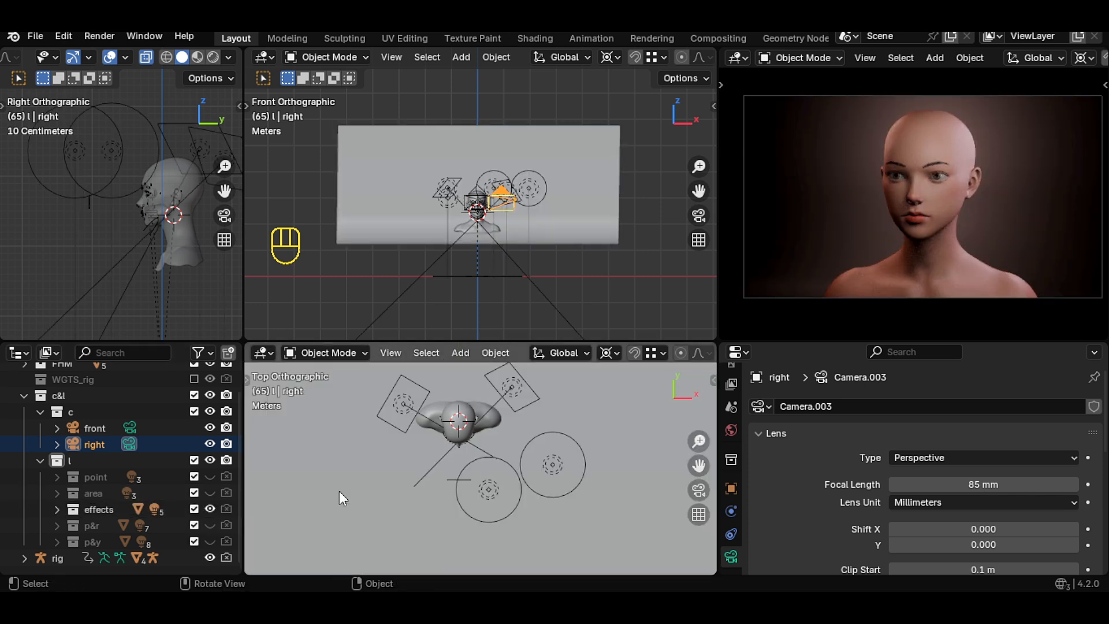
left_click(210, 476)
left_click(209, 476)
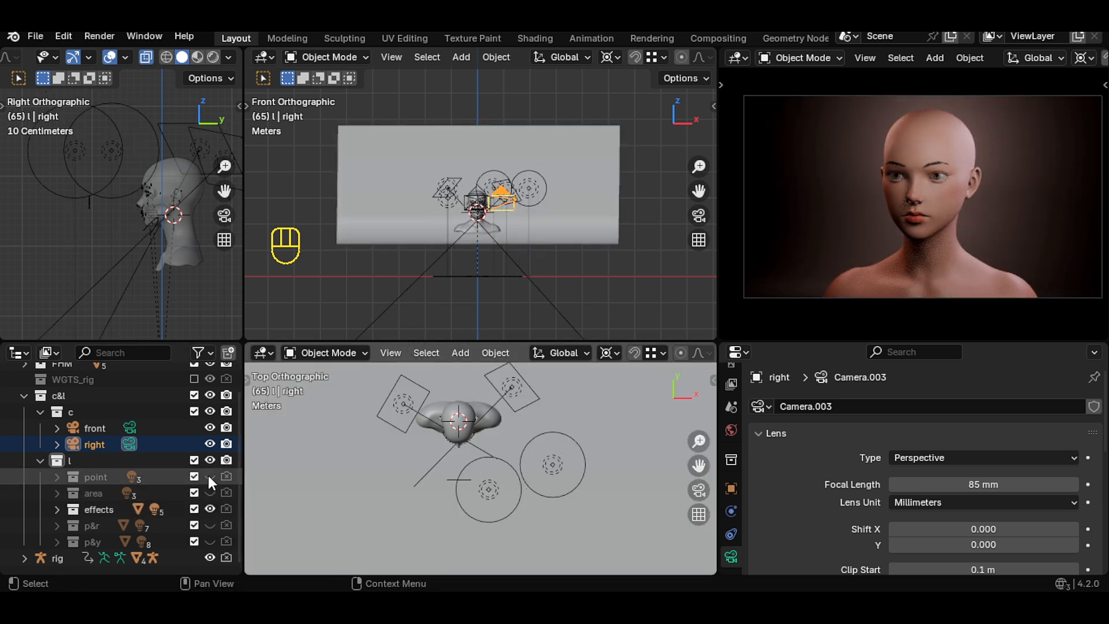
left_click(209, 476)
left_click(208, 476)
left_click(210, 525, "ctrl")
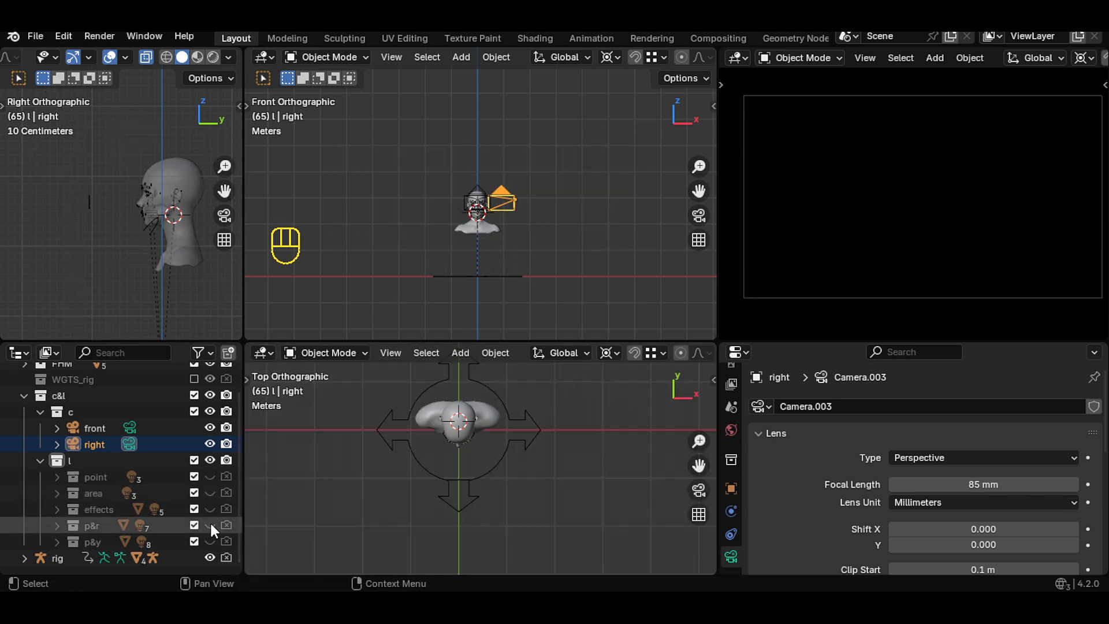
- Toggle the point, p&r and p&y rigs' visibility with the right and front cameras to compare lighting
left_click(209, 476)
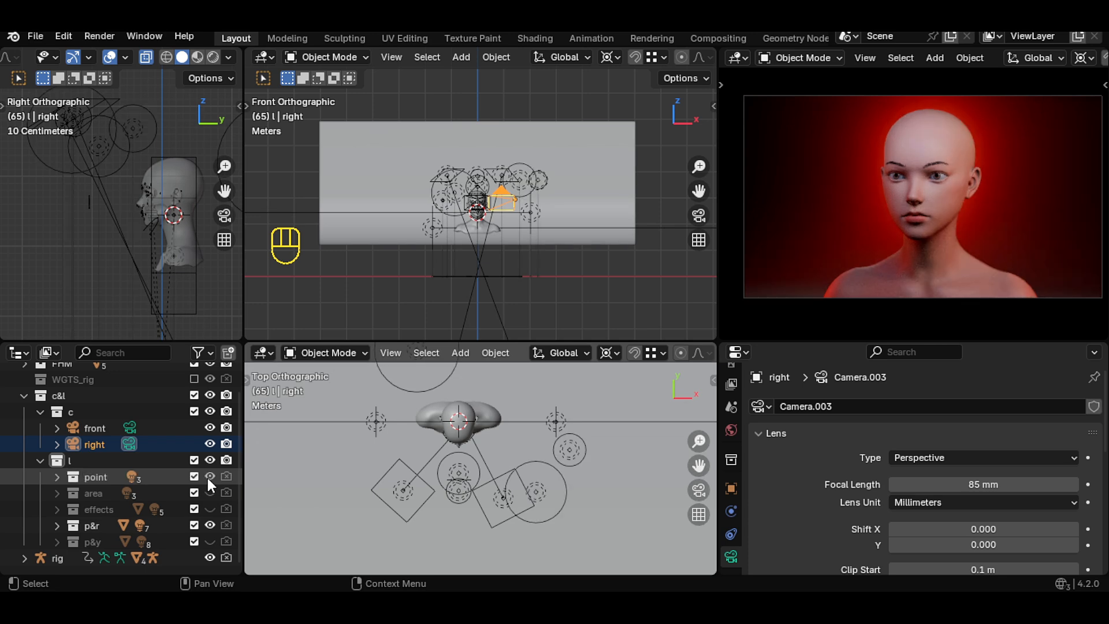
left_click(208, 476)
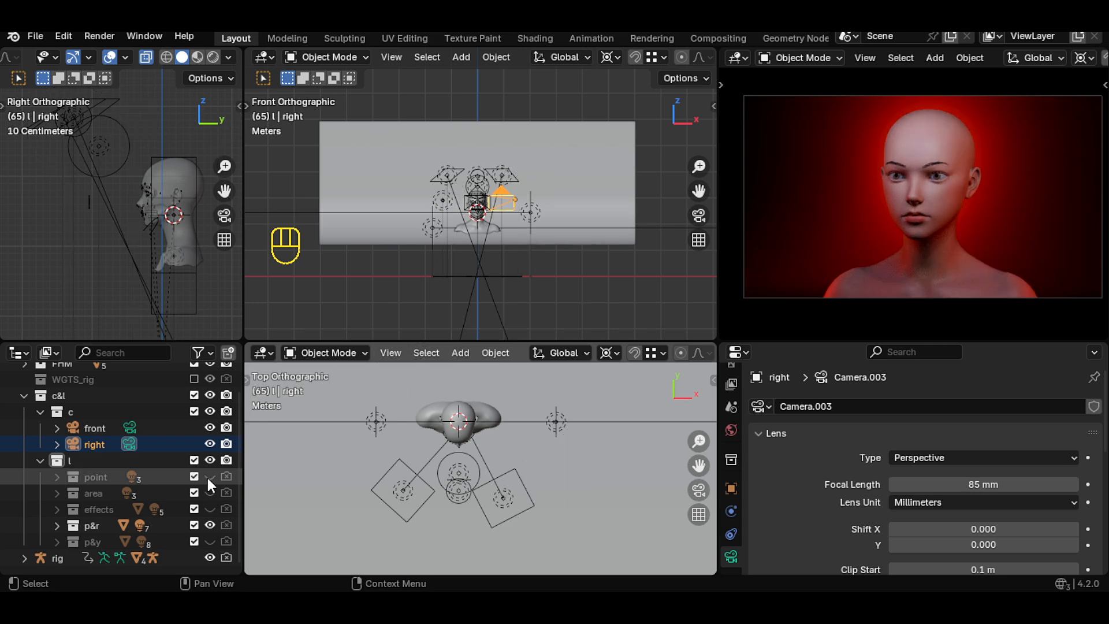
left_click(209, 525)
left_click(92, 428)
left_click(210, 541)
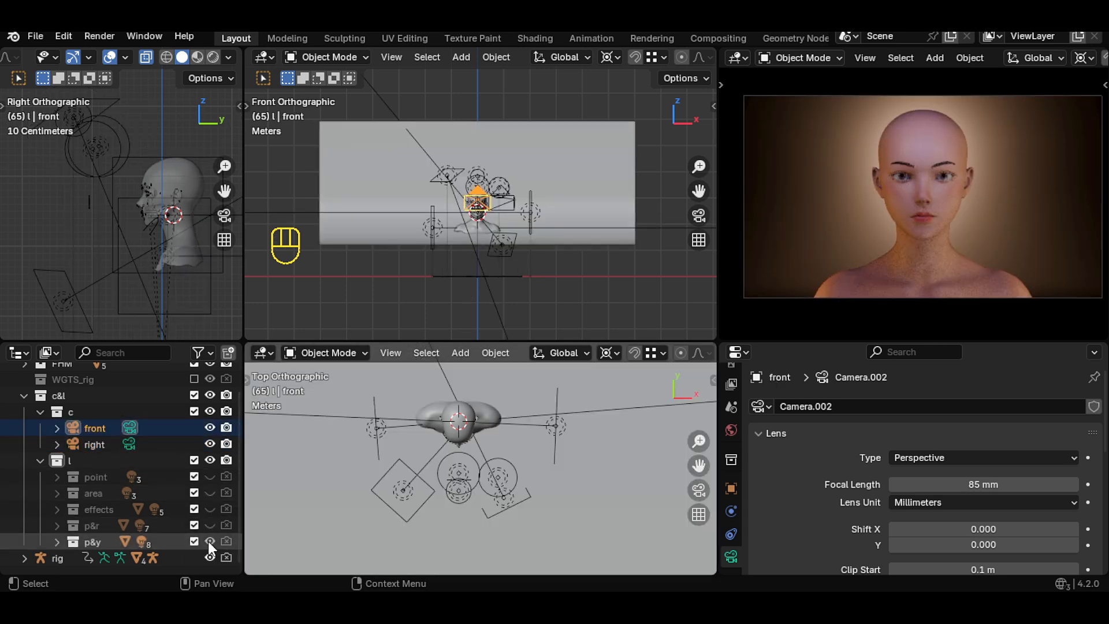
left_click(209, 476)
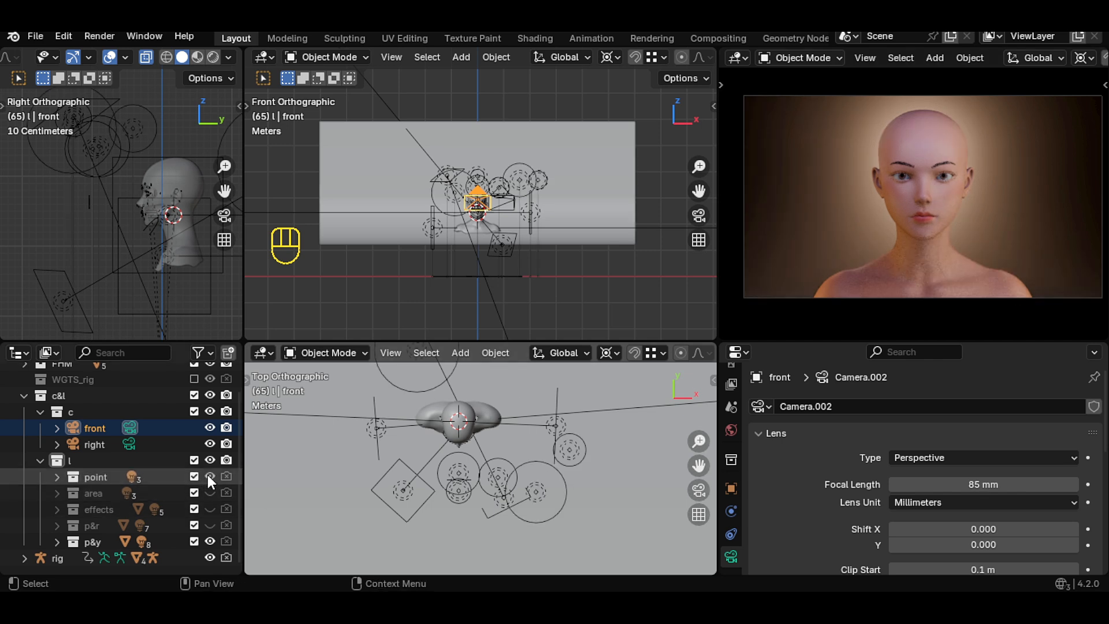